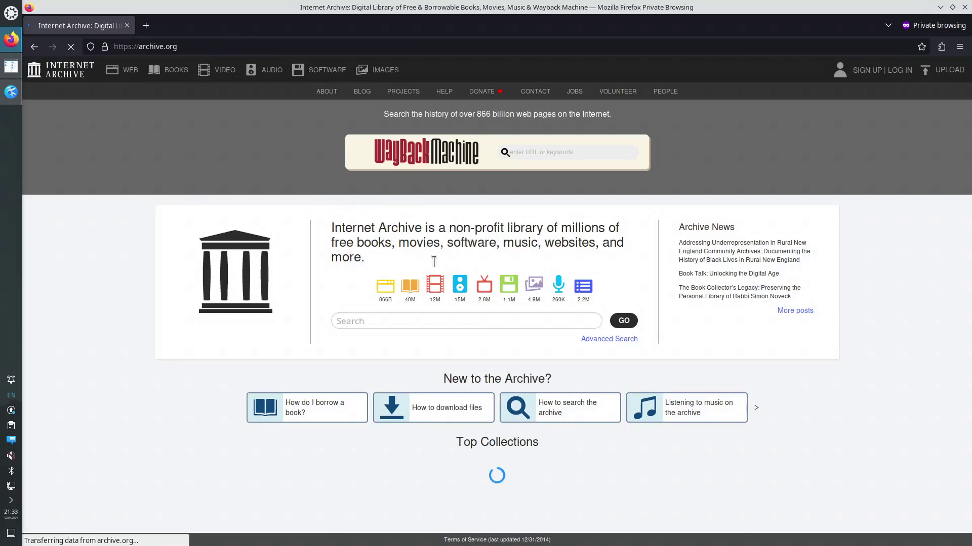
Step: Search the Internet Archive's metadata for "flash games"
click(367, 317)
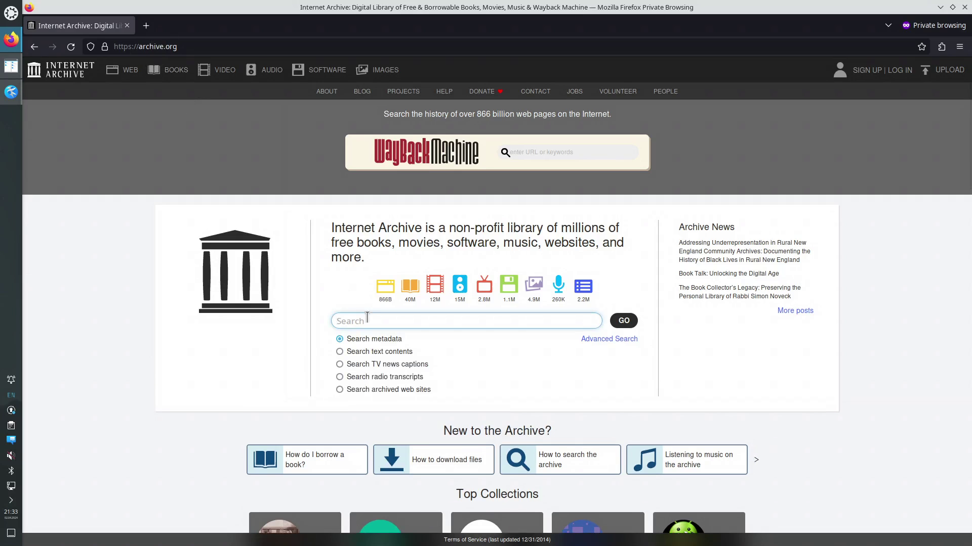
text(flash games)
key(Return)
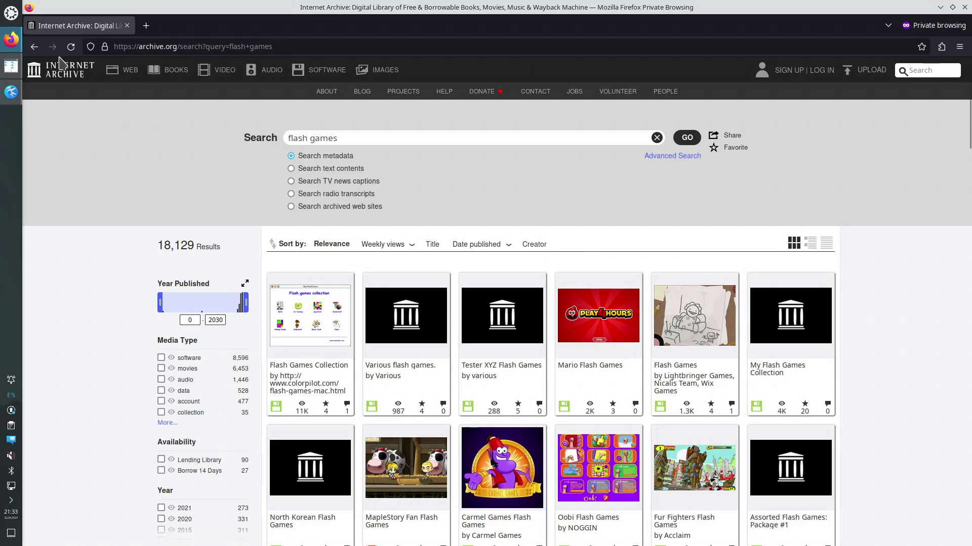
Step: Open the Internet Archive home page in a new tab and search for "flash player standalone linux"
right_click(63, 70)
click(85, 76)
click(180, 25)
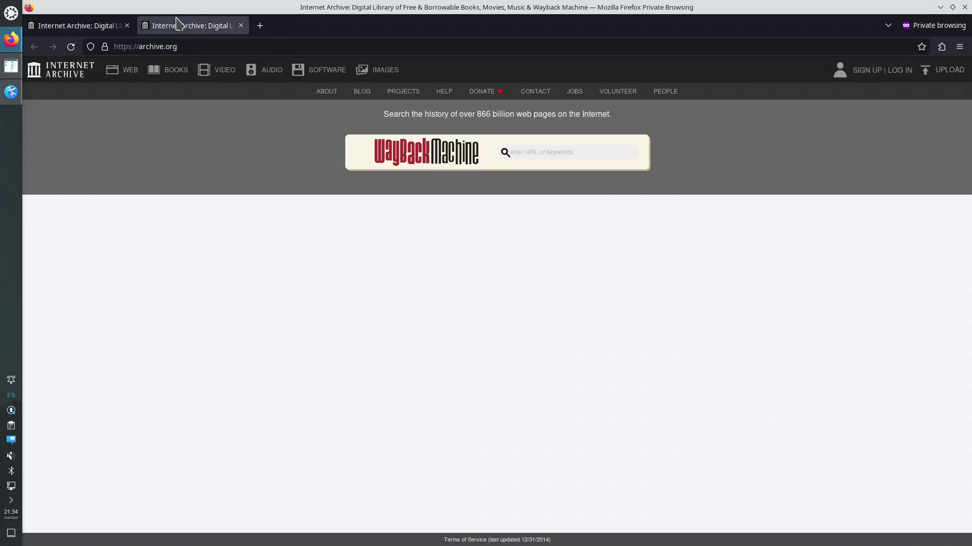
click(396, 320)
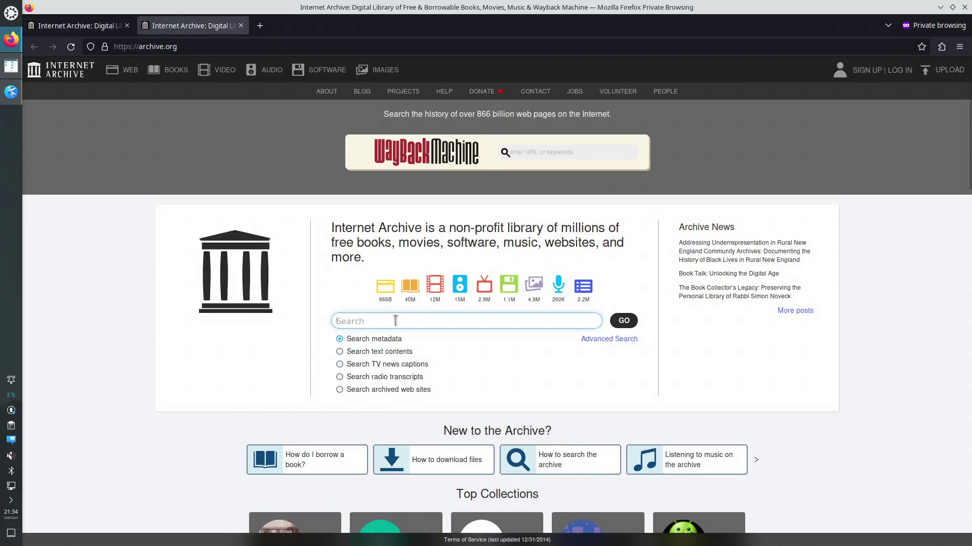
text(flash player standalone li)
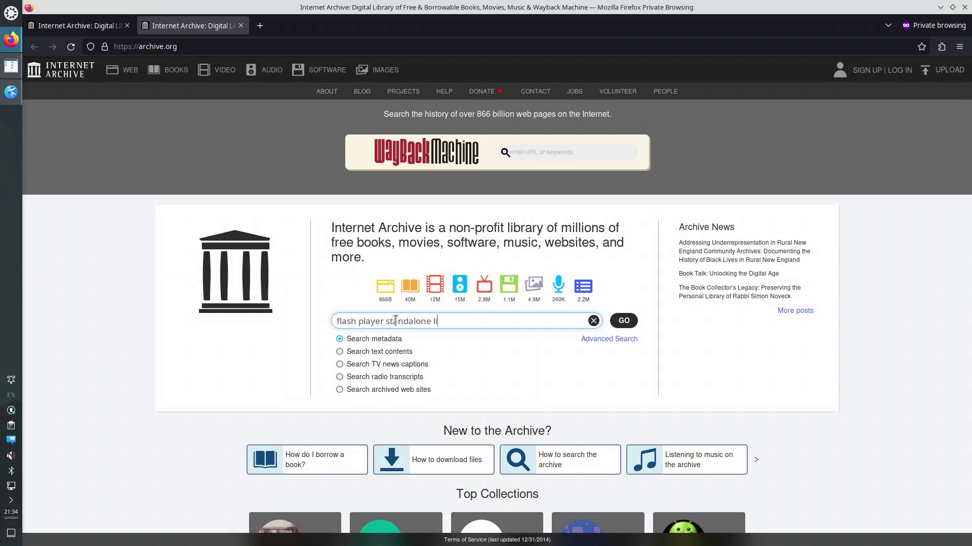
text(nux)
key(Return)
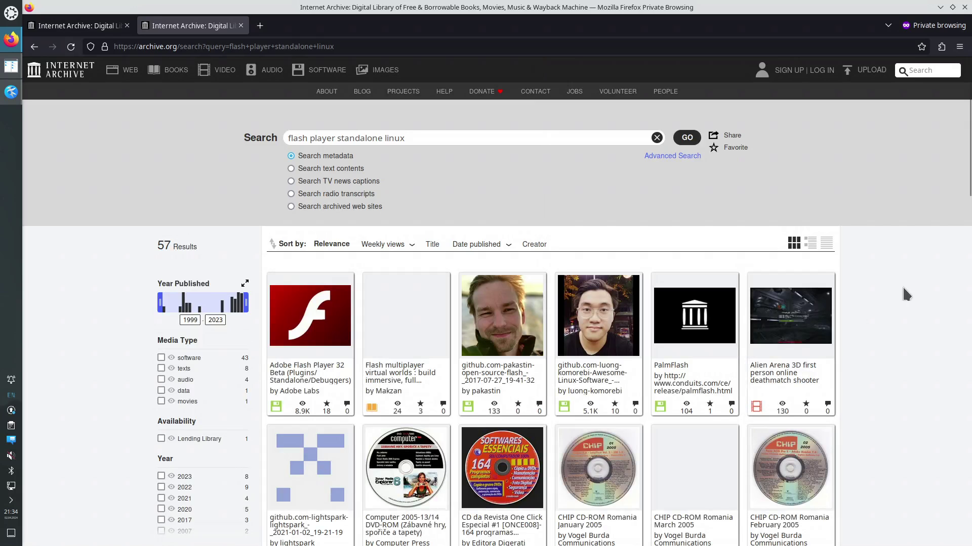
Step: Open the Adobe Flash Player 32 Beta (Plugins/Standalone/Debuggers) result in a new tab and highlight its author line
mouse_move(314, 332)
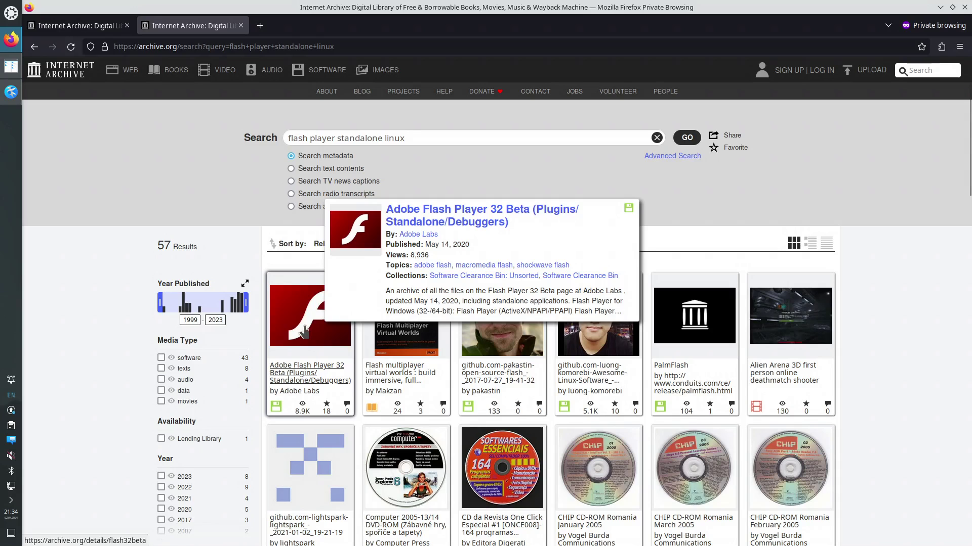
right_click(303, 331)
click(324, 337)
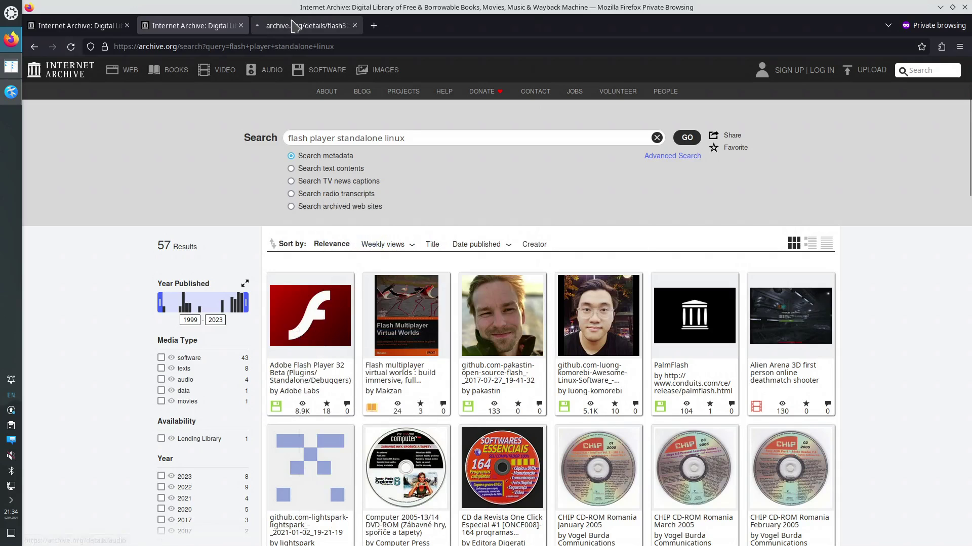
click(304, 25)
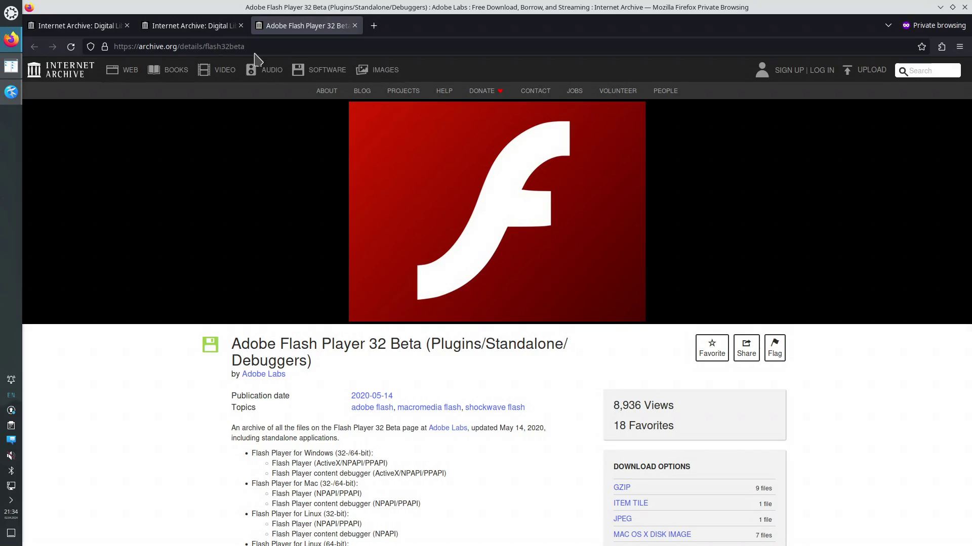
drag(286, 376, 236, 375)
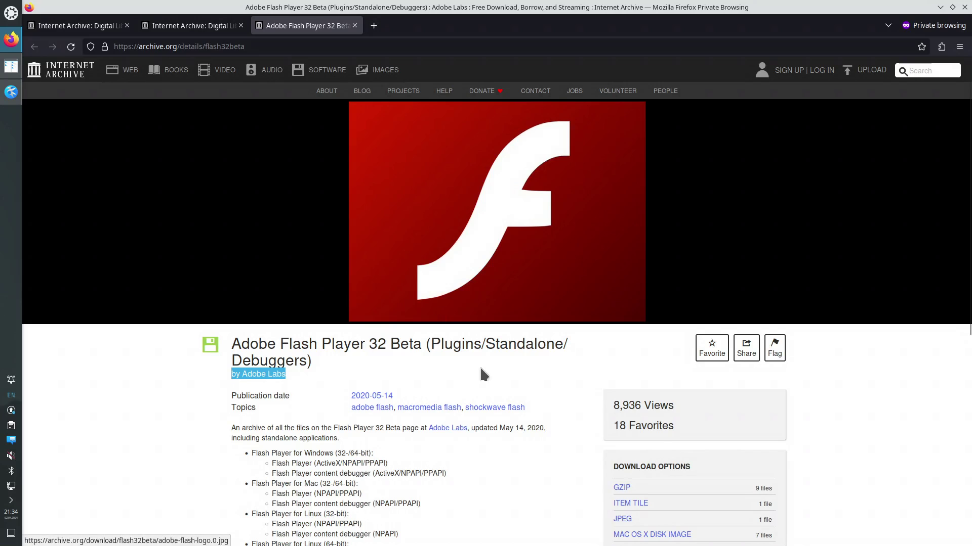
Step: Examine the item's full file listing and its Linux 32-bit folder, and return to the item page
scroll(354, 311, down, 3)
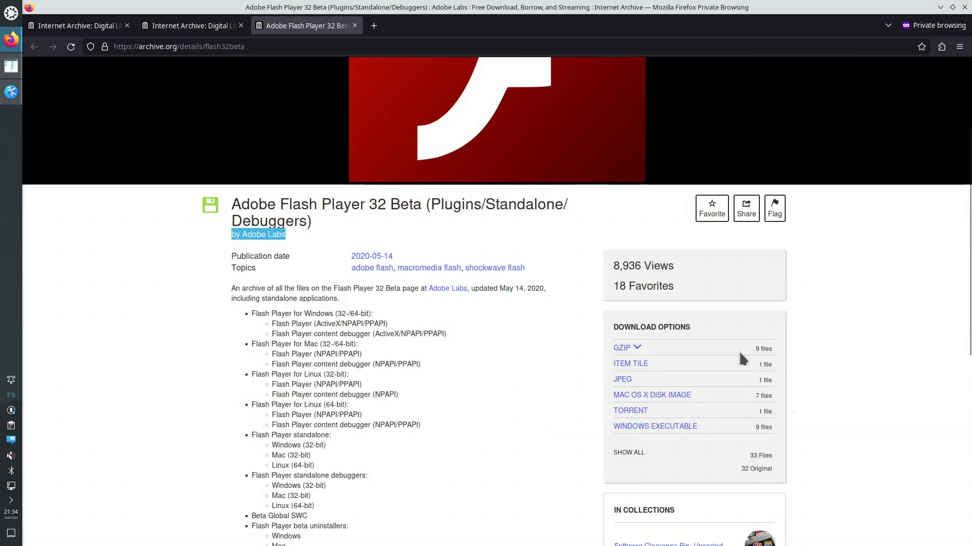
click(628, 452)
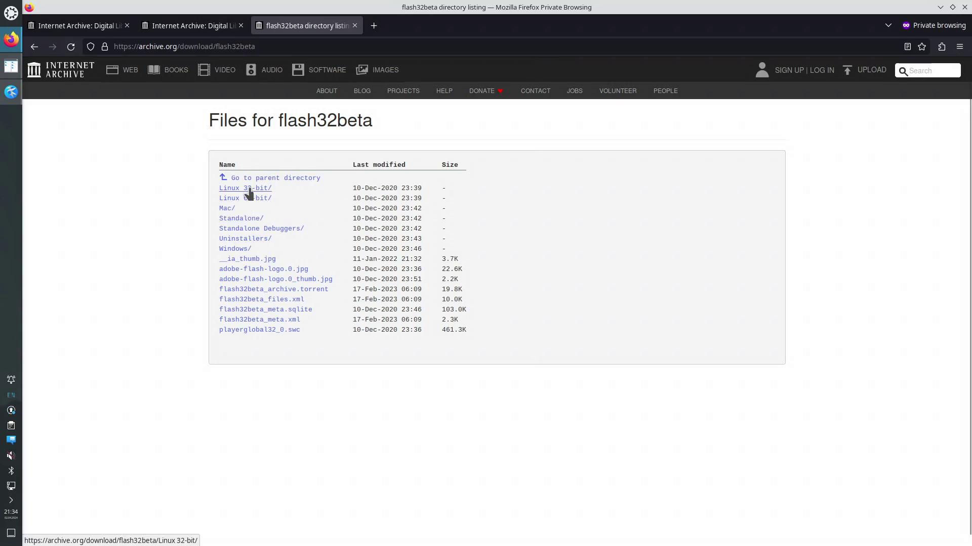
click(248, 191)
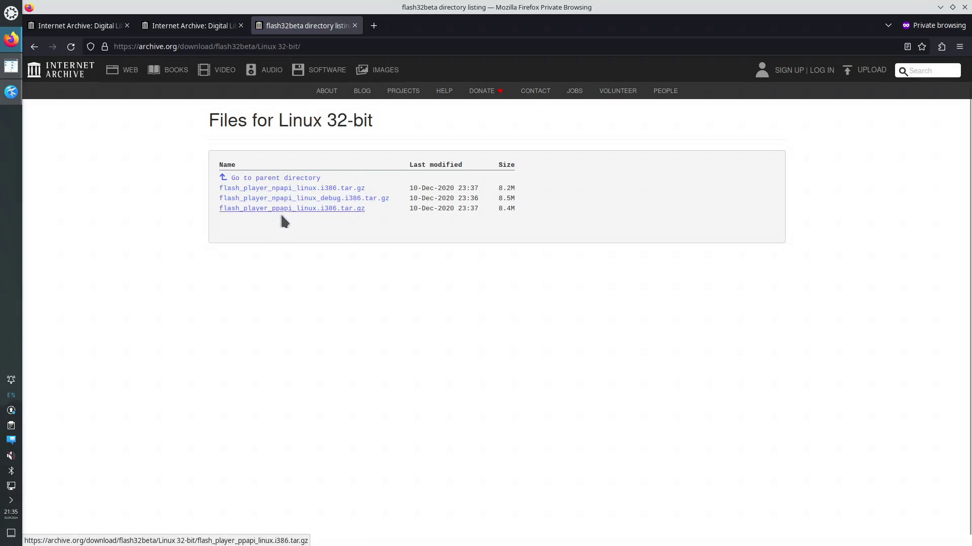
click(276, 179)
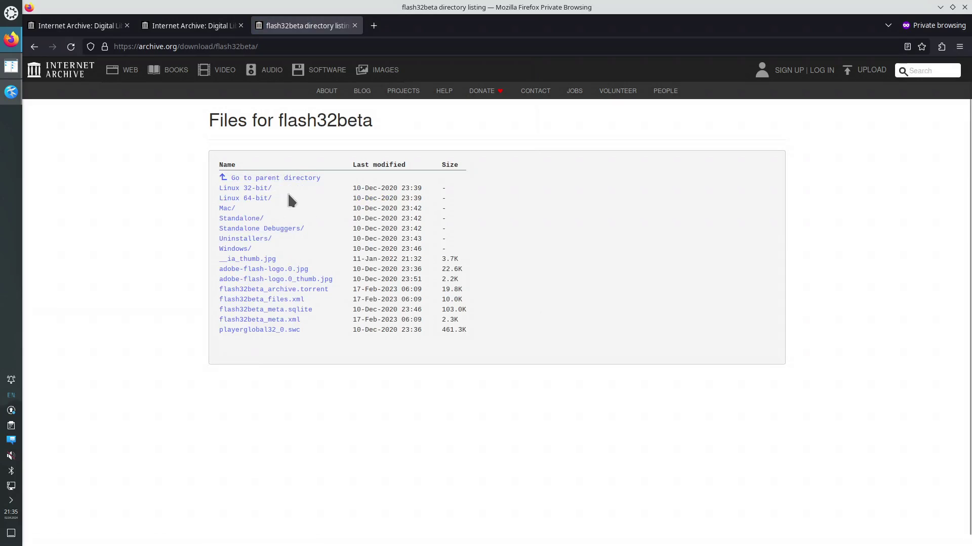
click(273, 179)
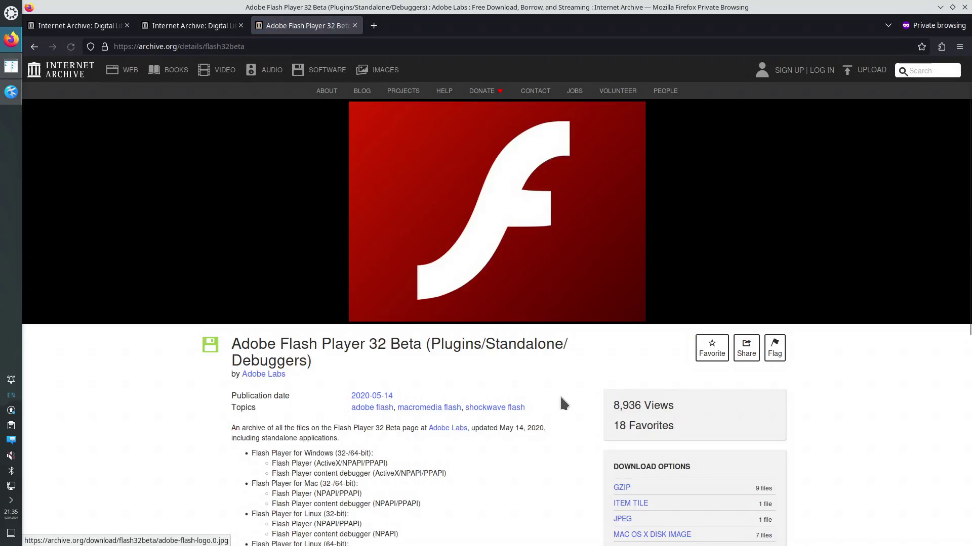
Step: List the item's GZIP files and start downloading flash_player_sa_linux.x86_64.tar.gz
scroll(836, 466, down, 3)
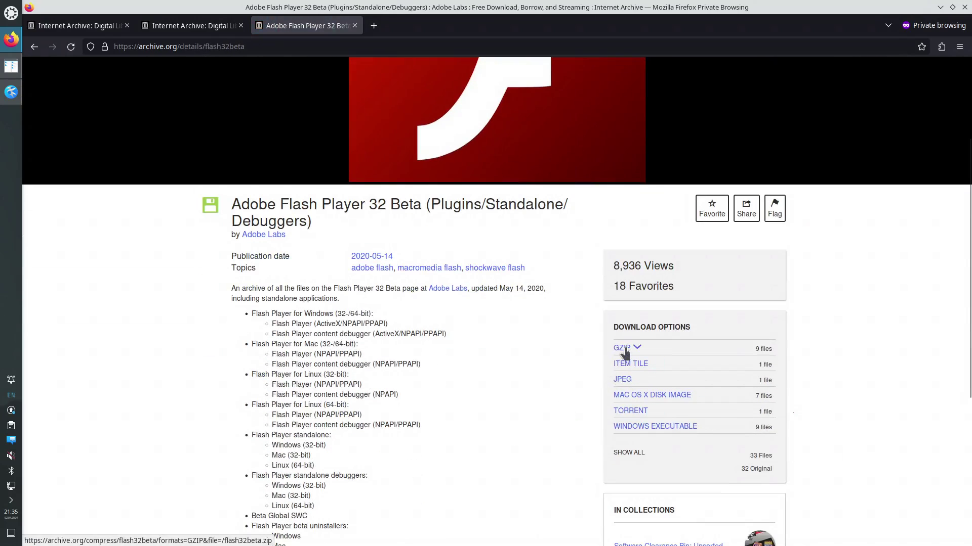
click(639, 352)
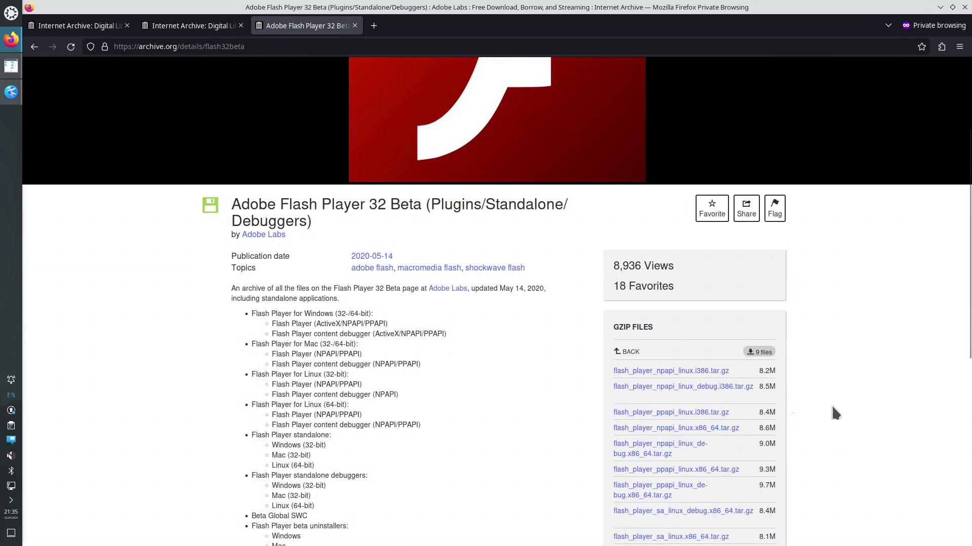
scroll(835, 412, down, 1)
scroll(835, 414, down, 2)
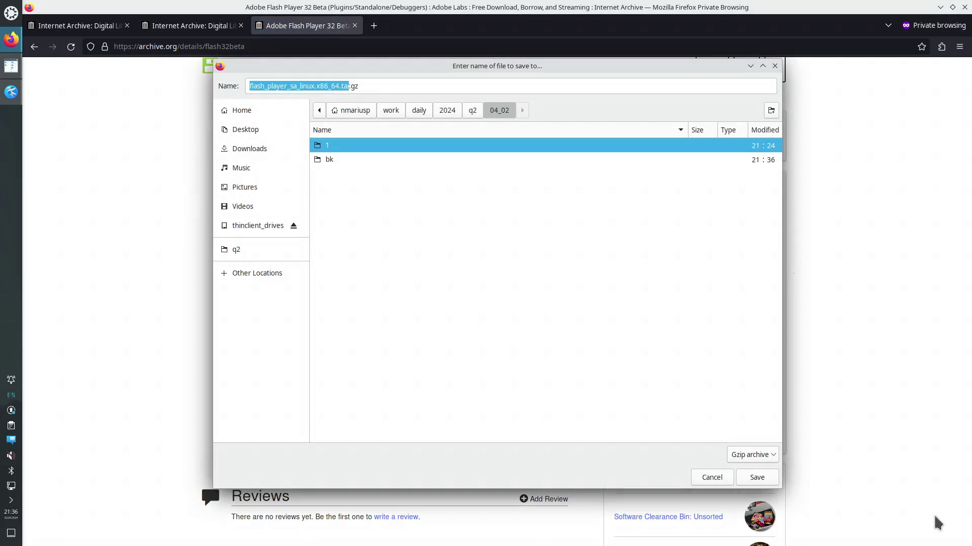
Step: Save flash_player_sa_linux.x86_64.tar.gz in the 04_02 folder inside q2
click(757, 477)
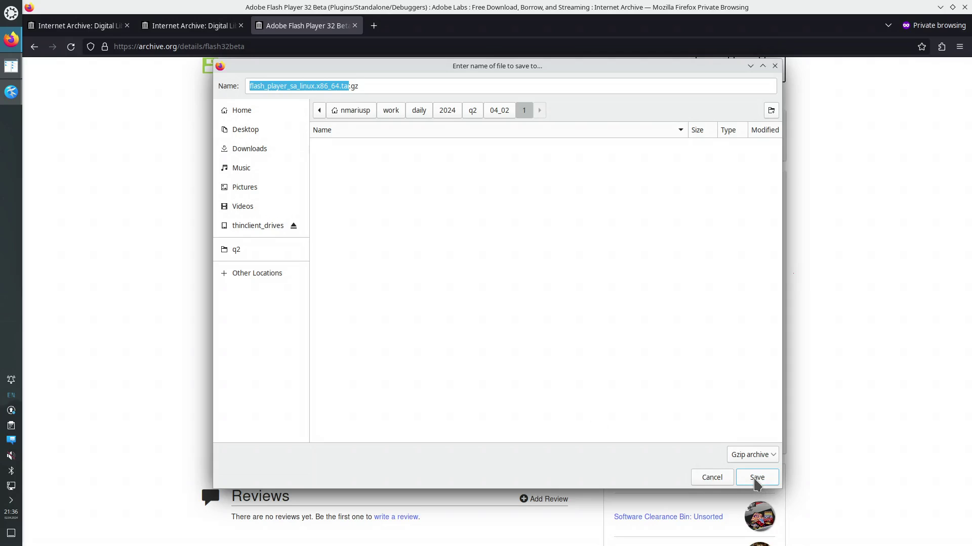
click(499, 110)
click(757, 478)
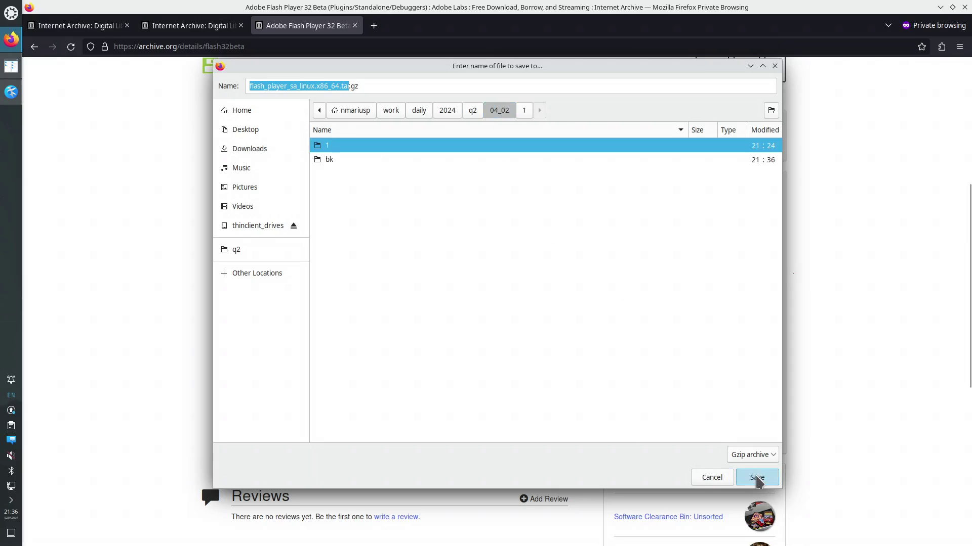
click(498, 111)
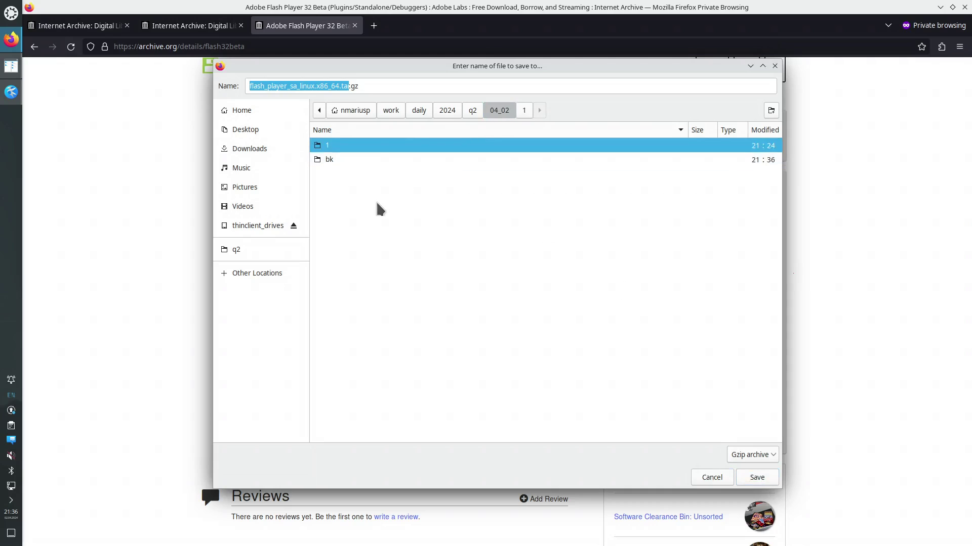
click(473, 111)
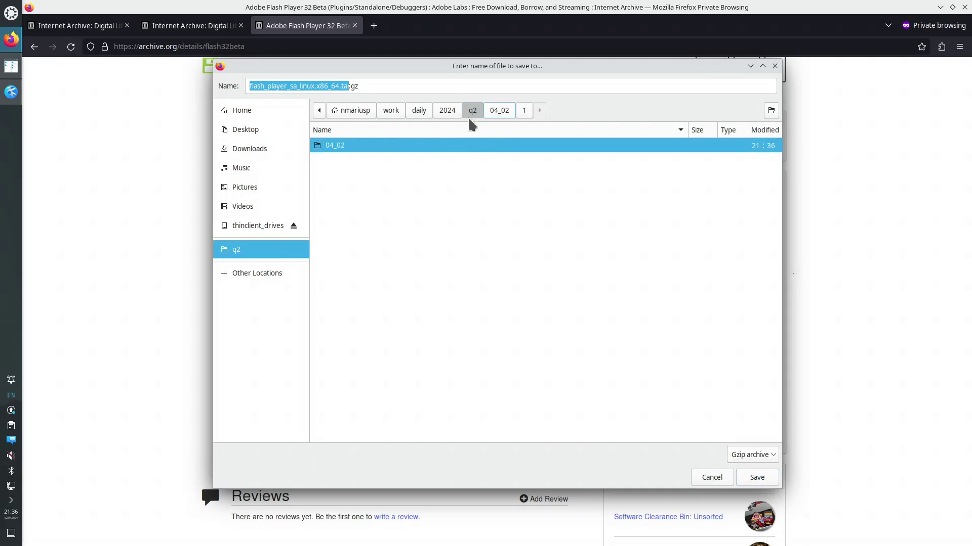
double_click(347, 149)
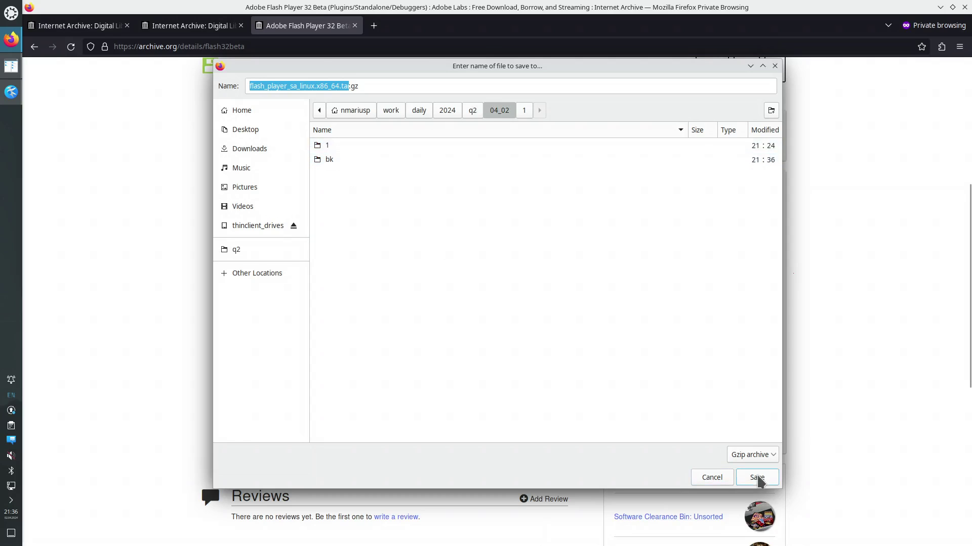
click(757, 478)
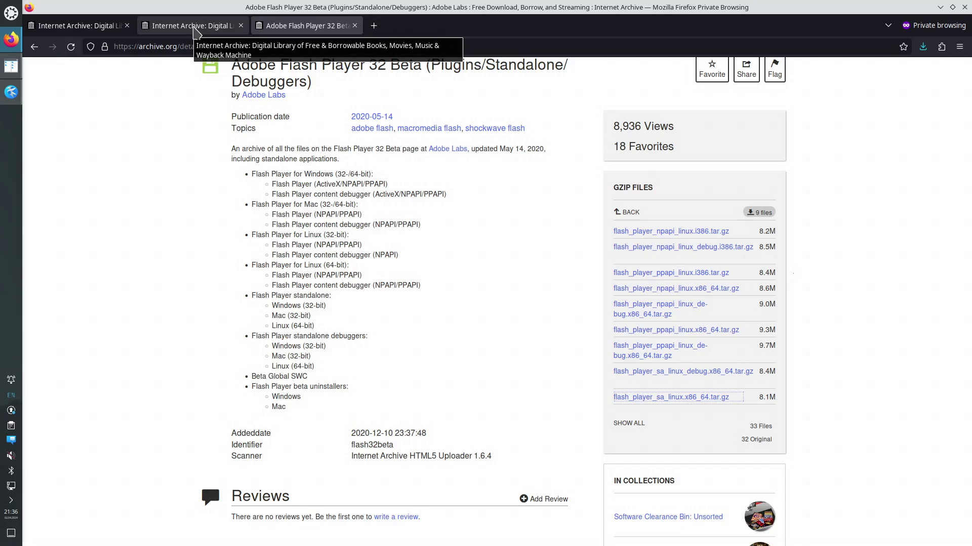
Step: Return to the "flash games" results and open My Flash Games Collection in a new tab
click(196, 30)
click(94, 28)
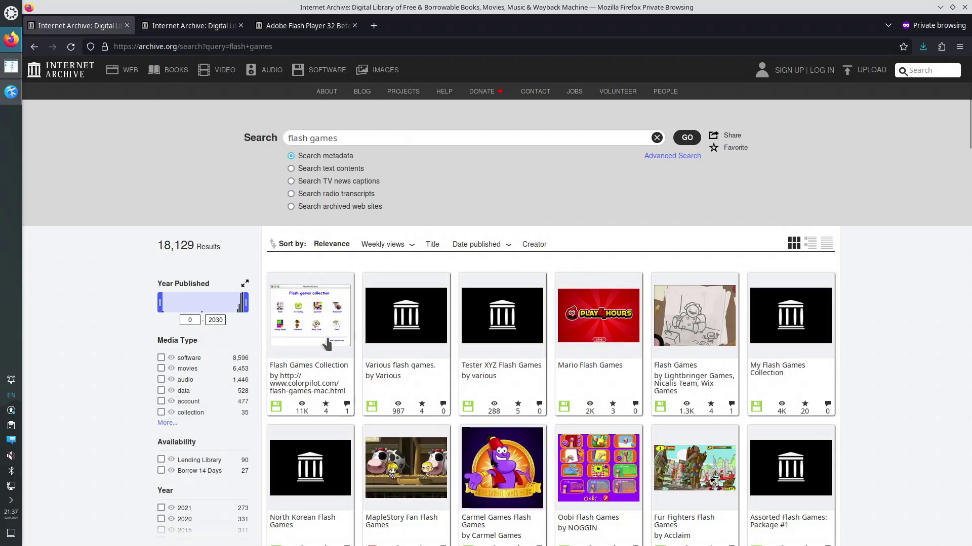
scroll(873, 360, down, 2)
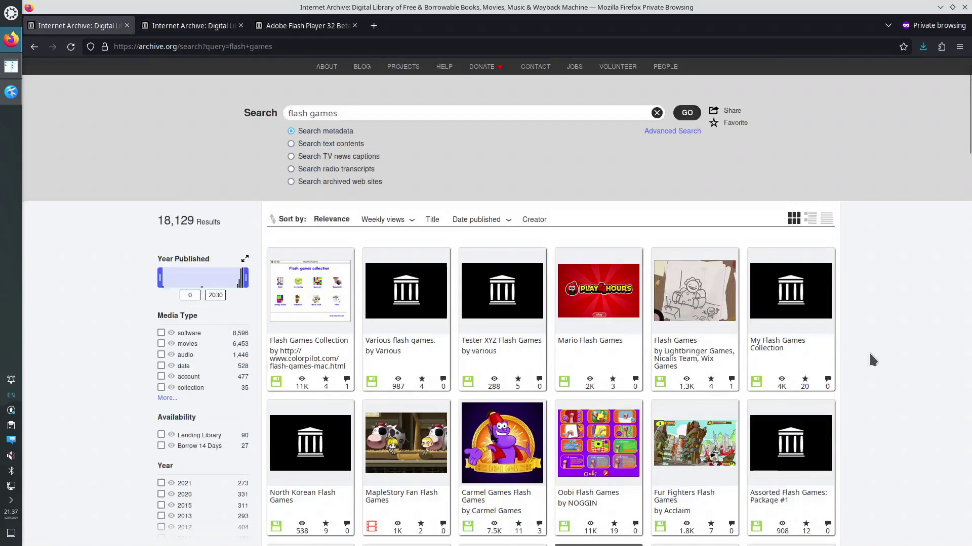
scroll(873, 360, down, 2)
right_click(812, 259)
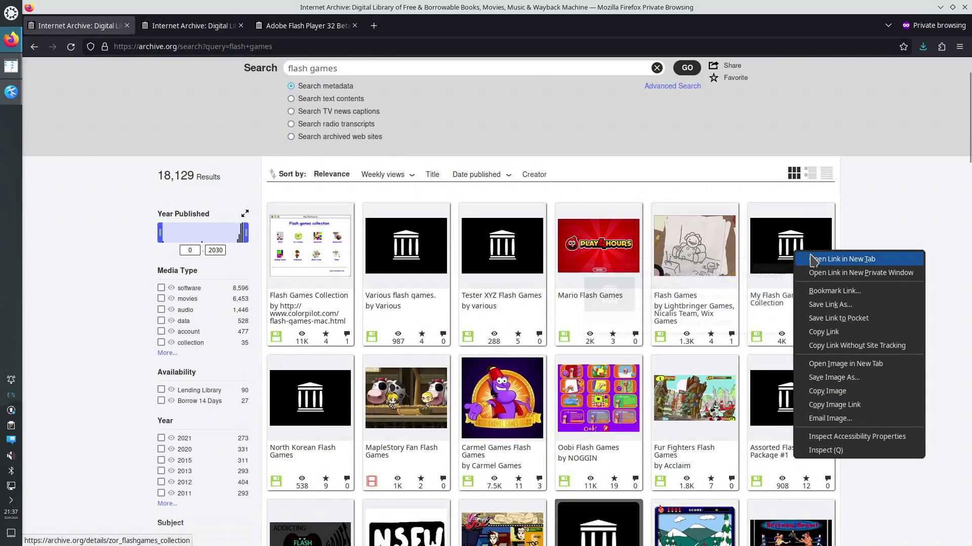
click(814, 260)
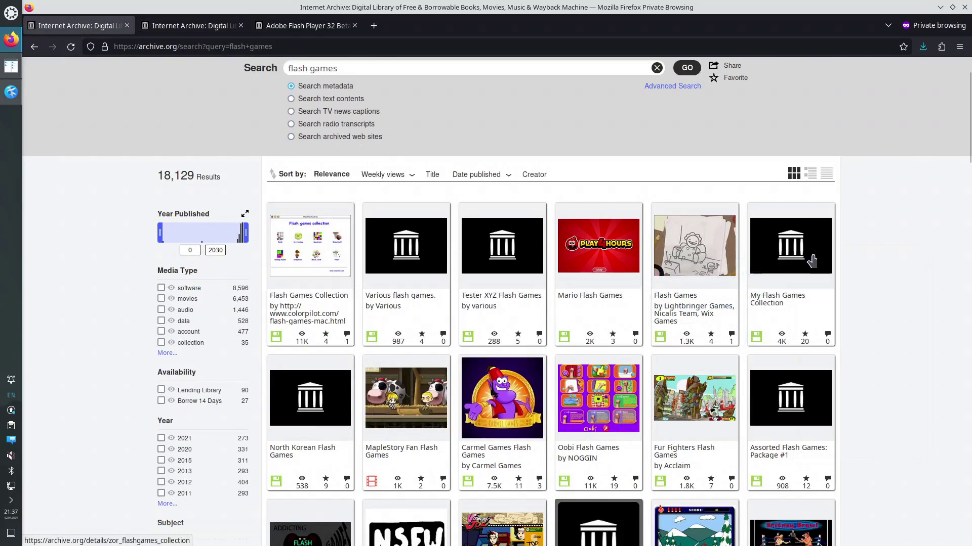
click(199, 28)
scroll(526, 394, down, 3)
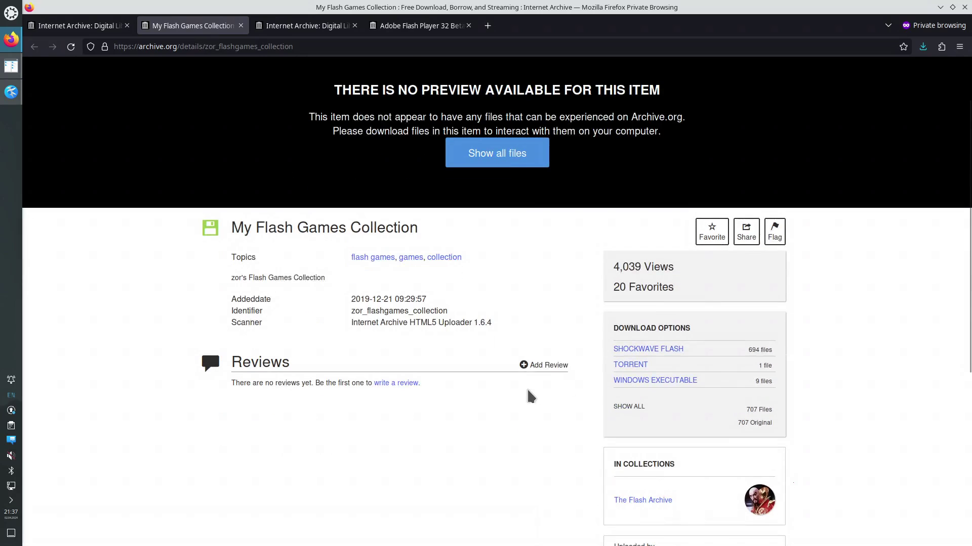
Step: Examine the games collection's file listing and its F8 folder, and return to the item page
click(626, 407)
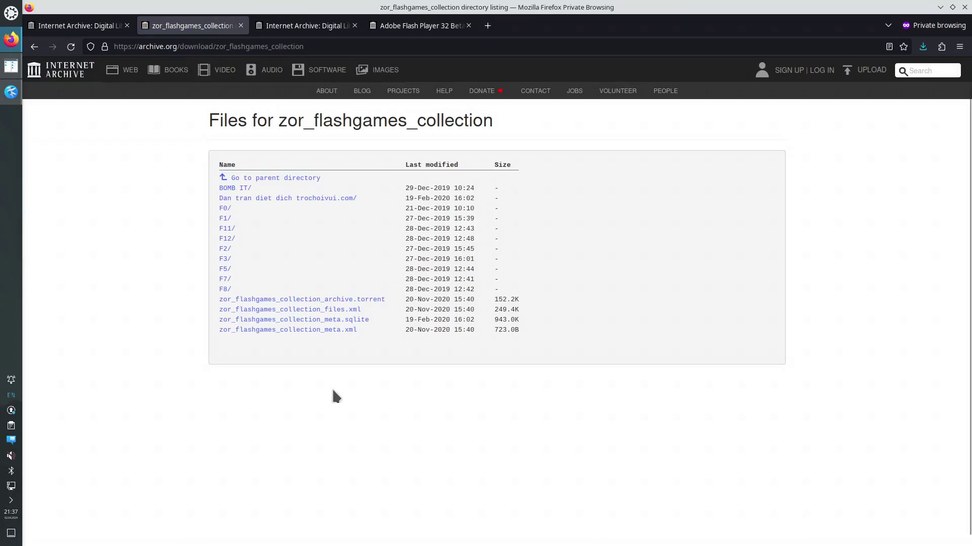
click(224, 289)
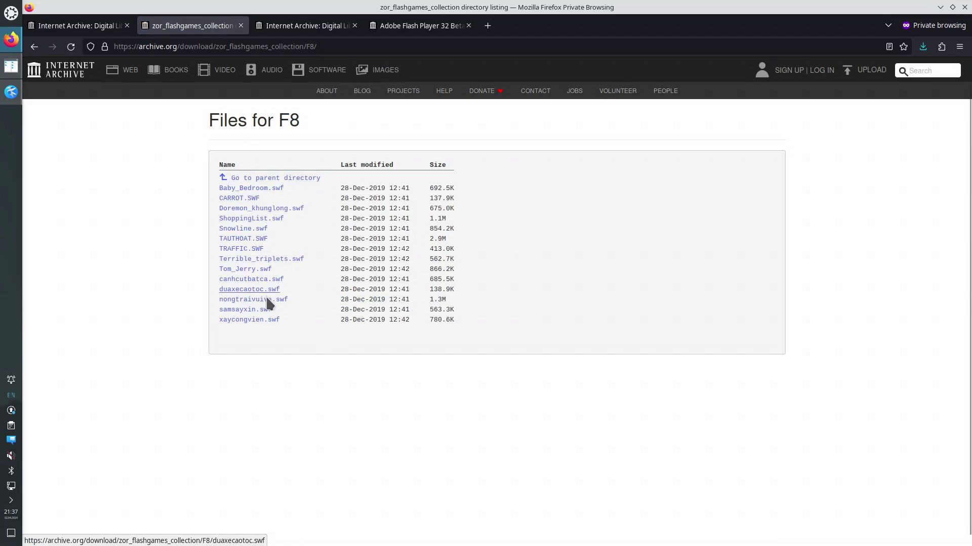
click(292, 181)
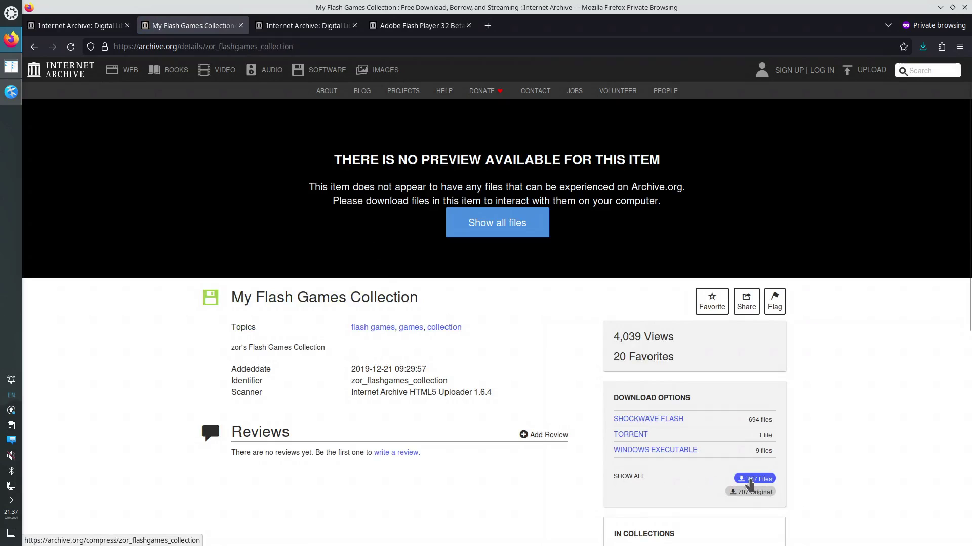
Step: Download all files of the collection as zor_flashgames_collection.zip into the 04_02 folder and display the download progress
click(749, 481)
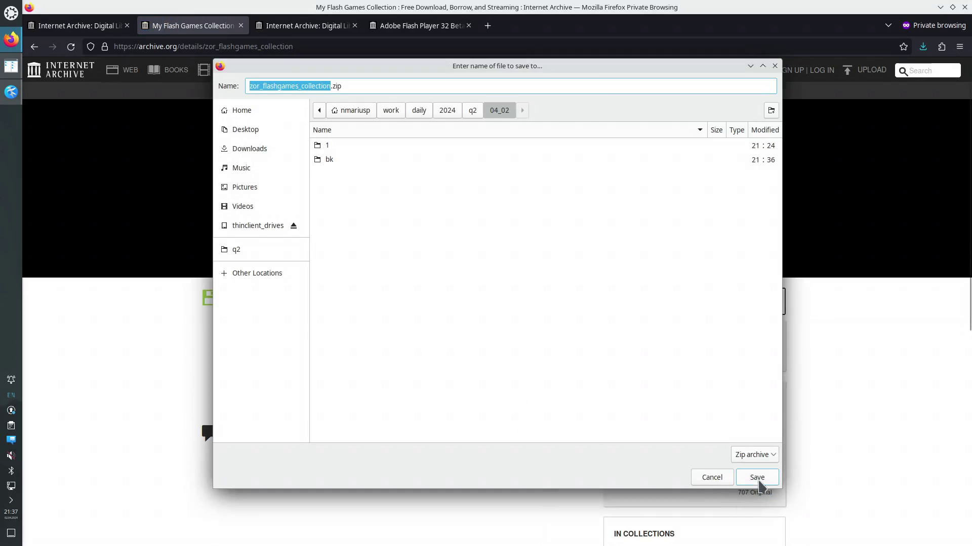
click(752, 481)
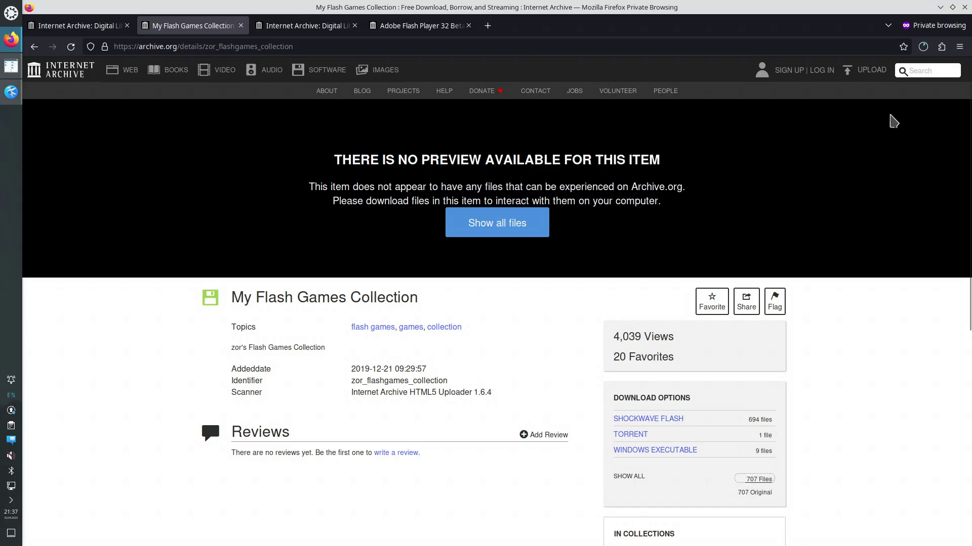
click(924, 47)
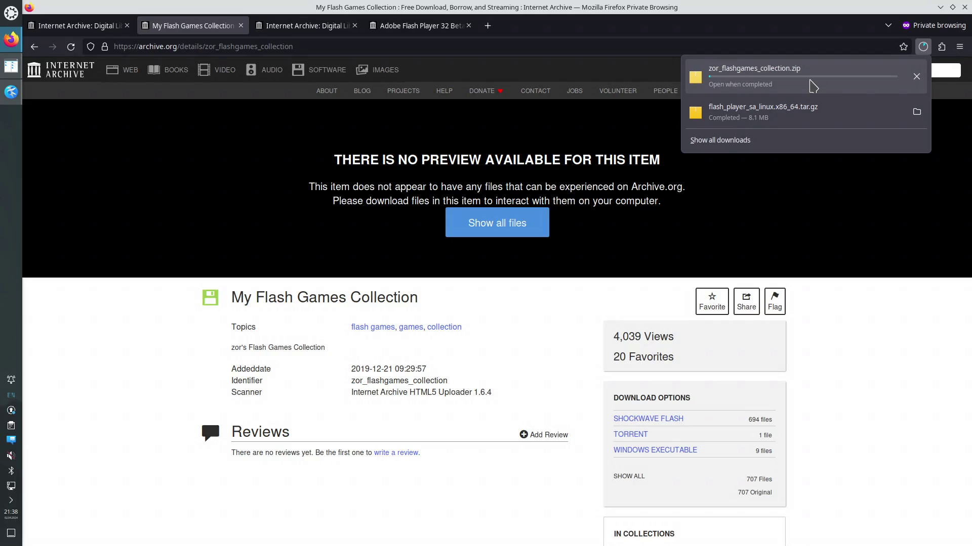
Step: Return to the "flash games" results, open Various flash games. and Flash Games Collection in new tabs, and browse further results
click(869, 193)
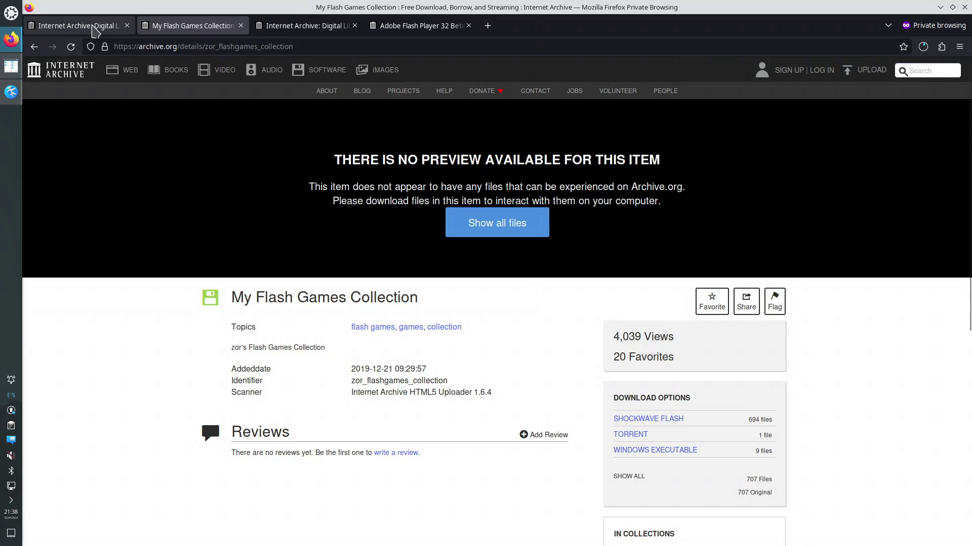
click(94, 28)
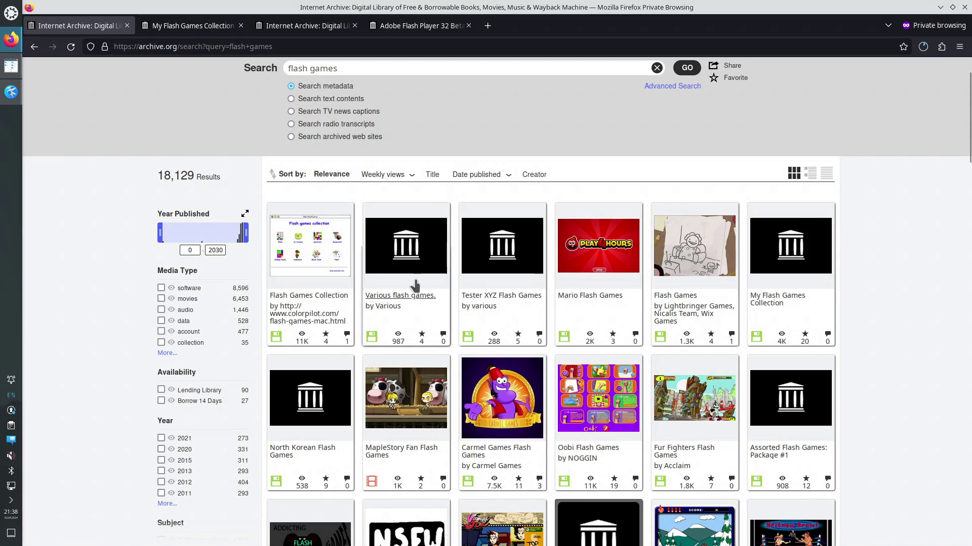
right_click(401, 248)
click(427, 252)
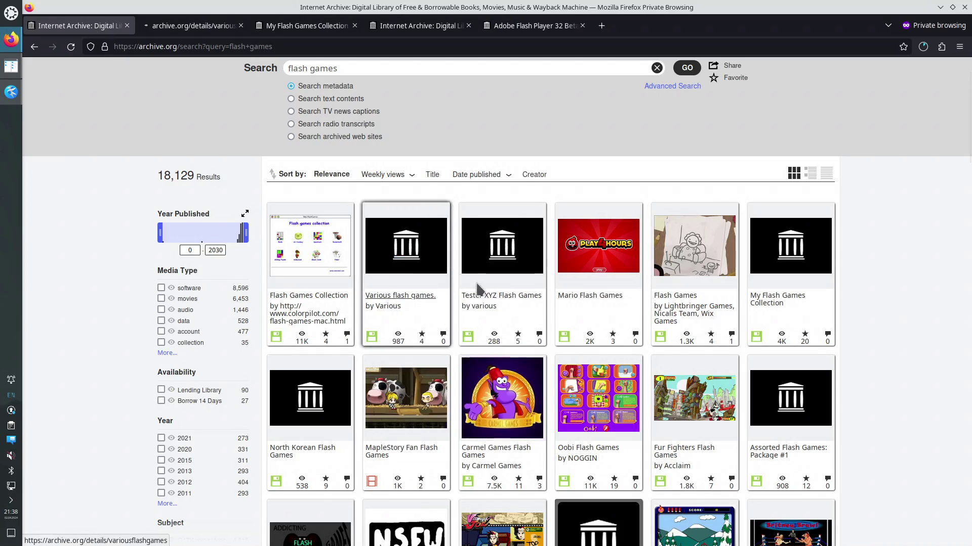
right_click(315, 248)
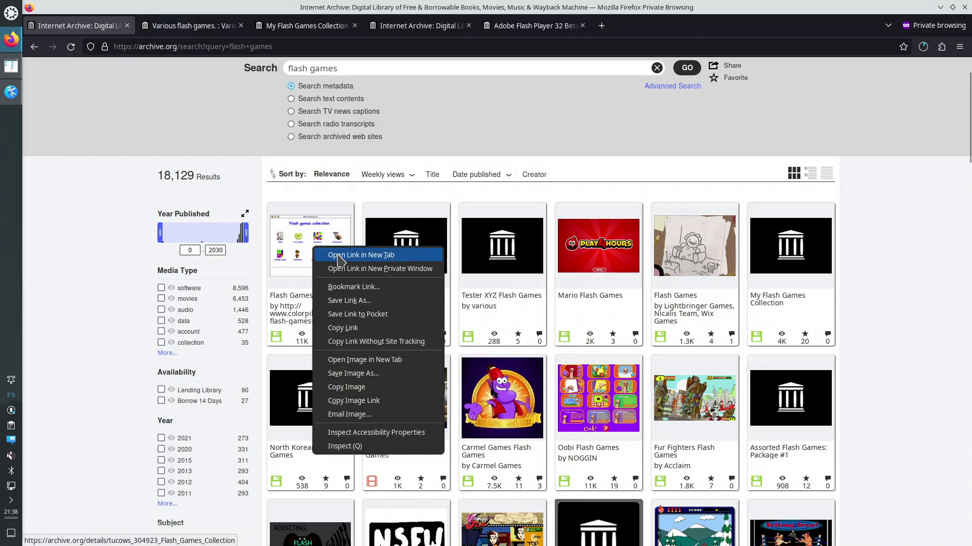
click(339, 259)
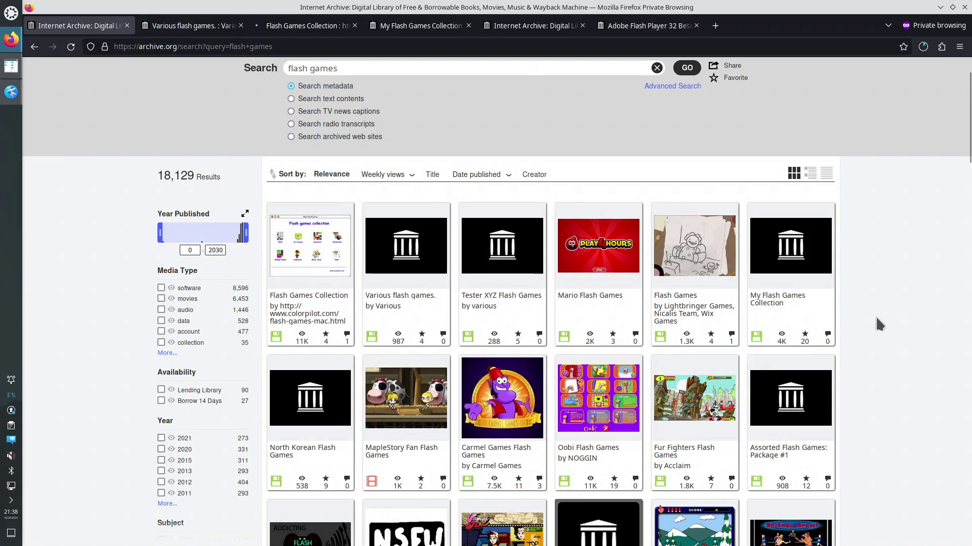
scroll(879, 325, down, 3)
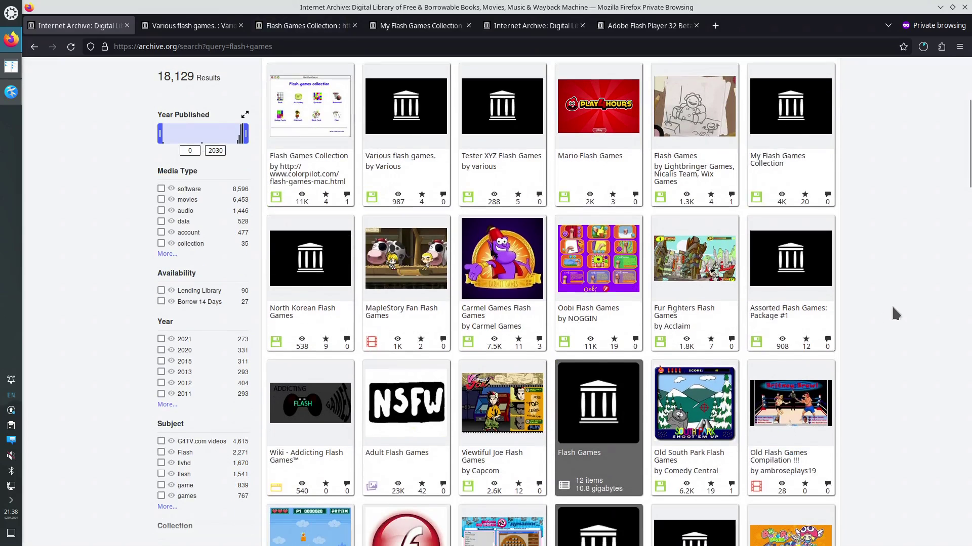
scroll(895, 314, down, 6)
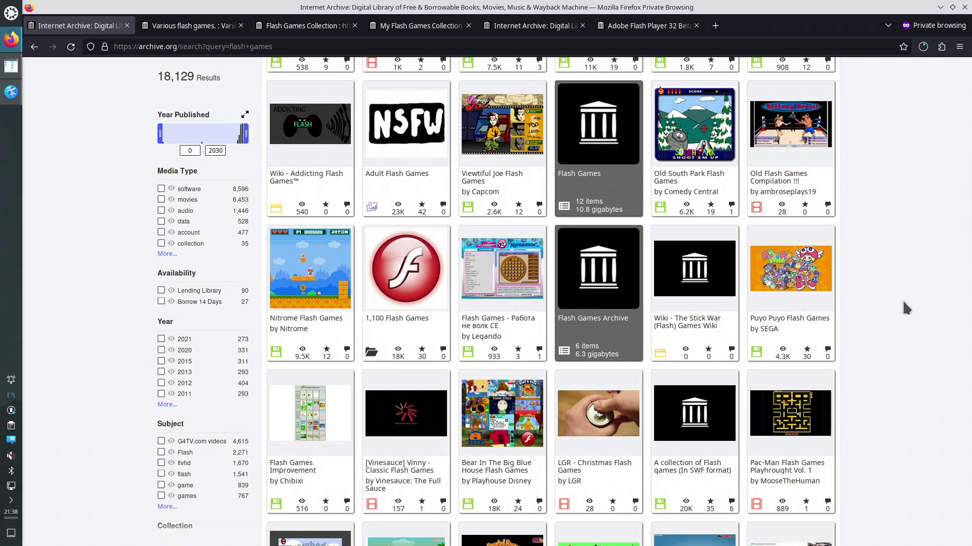
scroll(906, 309, down, 5)
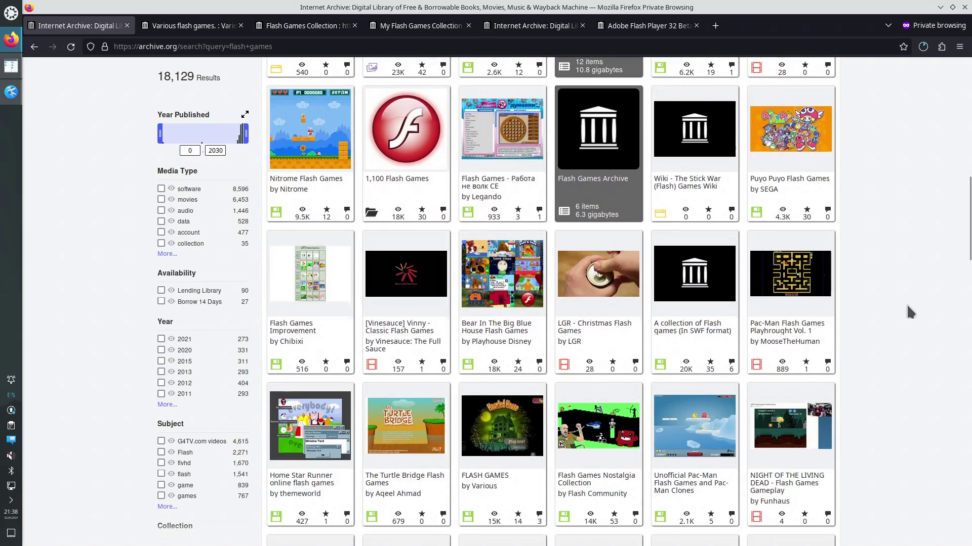
scroll(909, 311, down, 3)
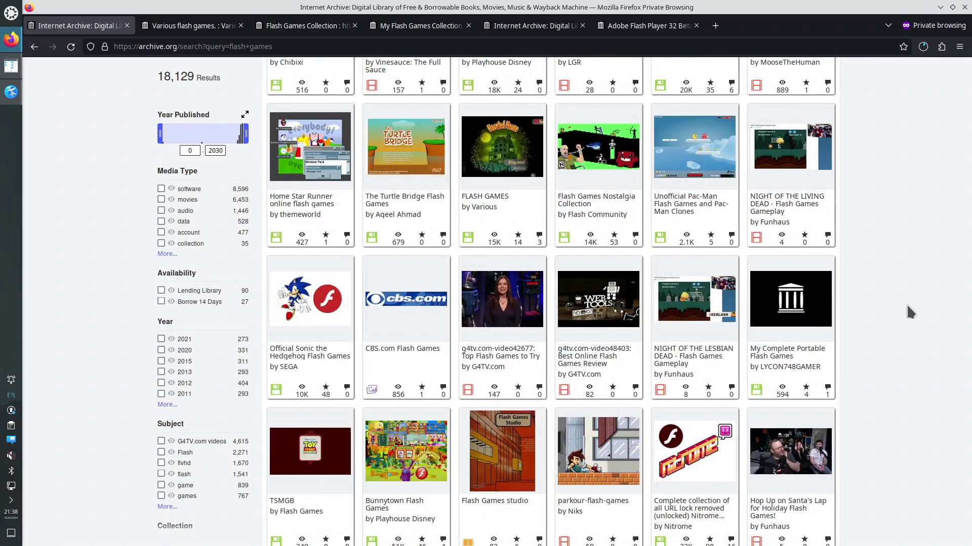
click(11, 92)
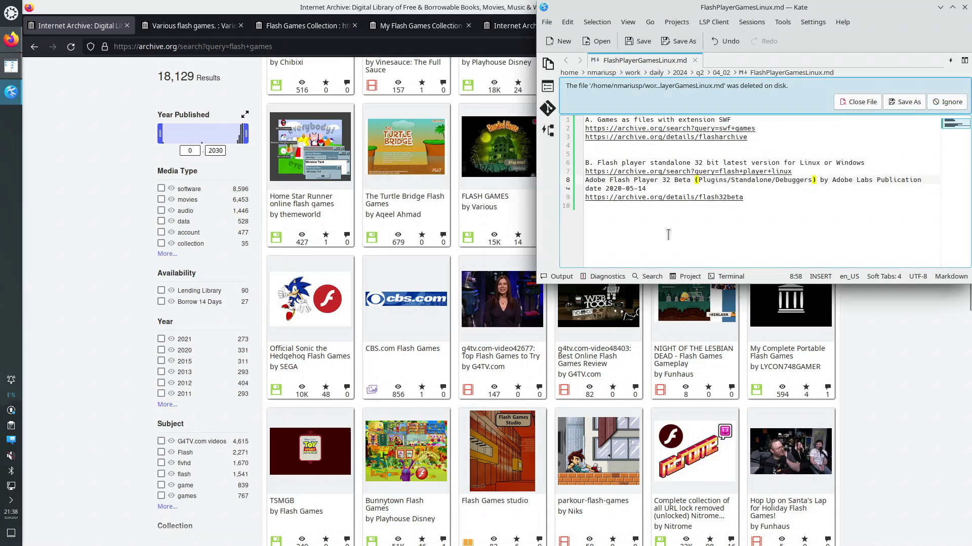
click(756, 200)
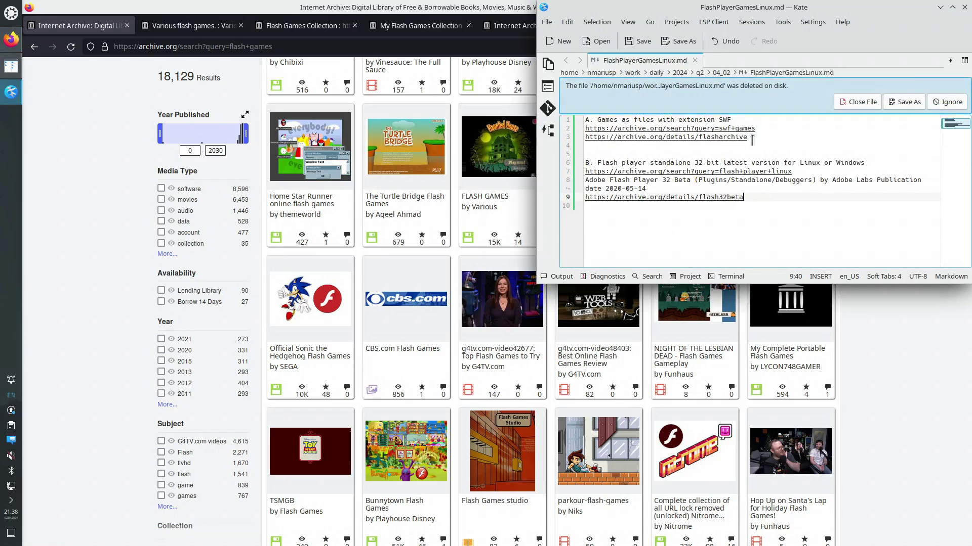
drag(752, 140, 585, 138)
key(ctrl+c)
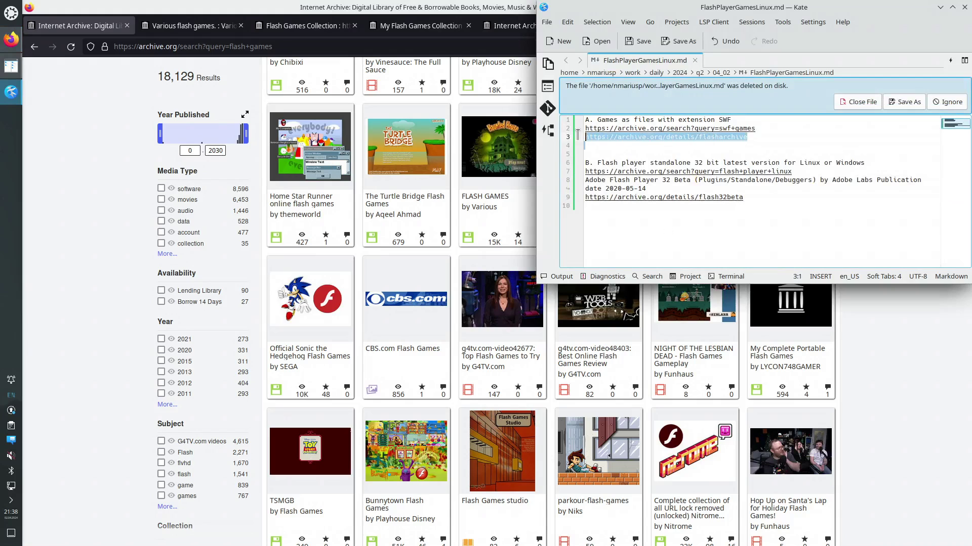
click(71, 187)
key(ctrl+t)
key(ctrl+v)
key(Return)
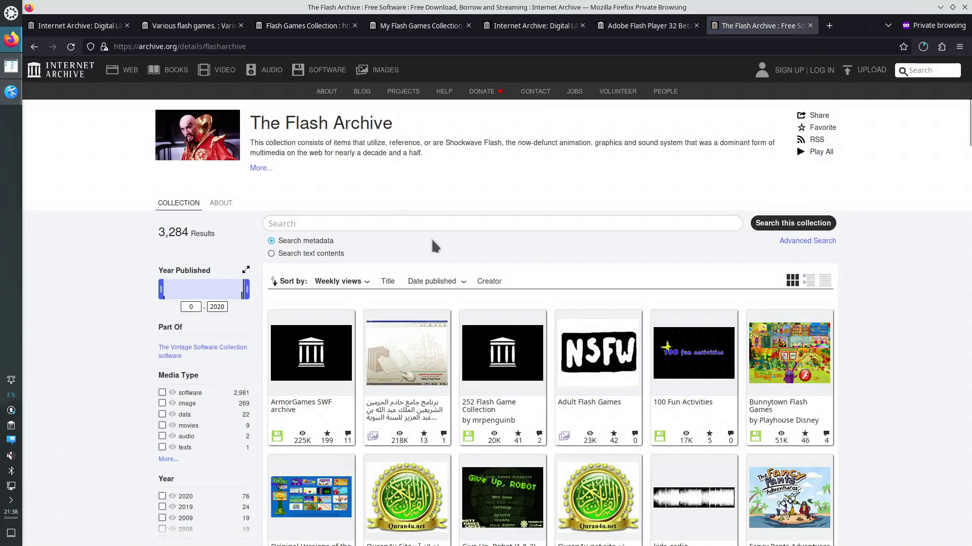
Step: Look through the items of The Flash Archive collection for downloadable Flash game packs
scroll(897, 344, down, 4)
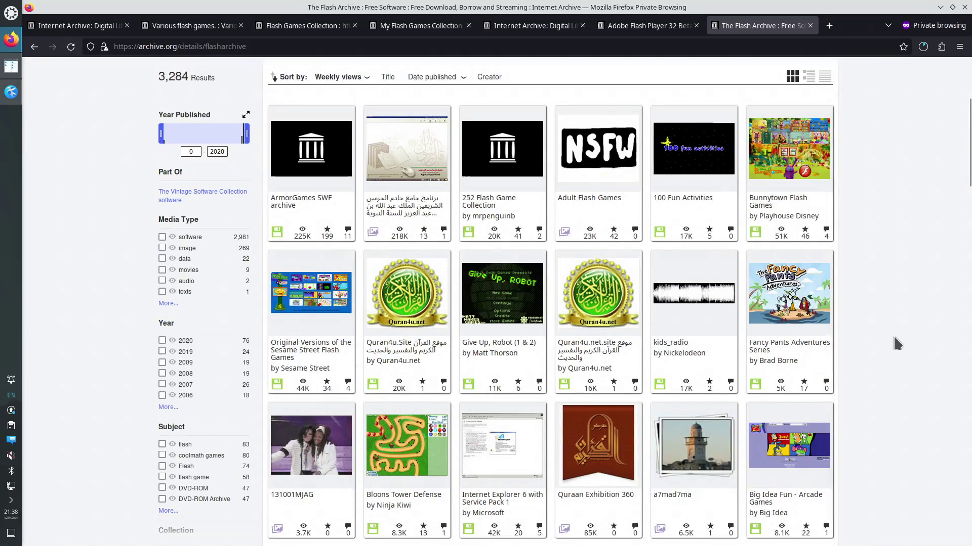
scroll(897, 344, down, 2)
scroll(897, 339, down, 2)
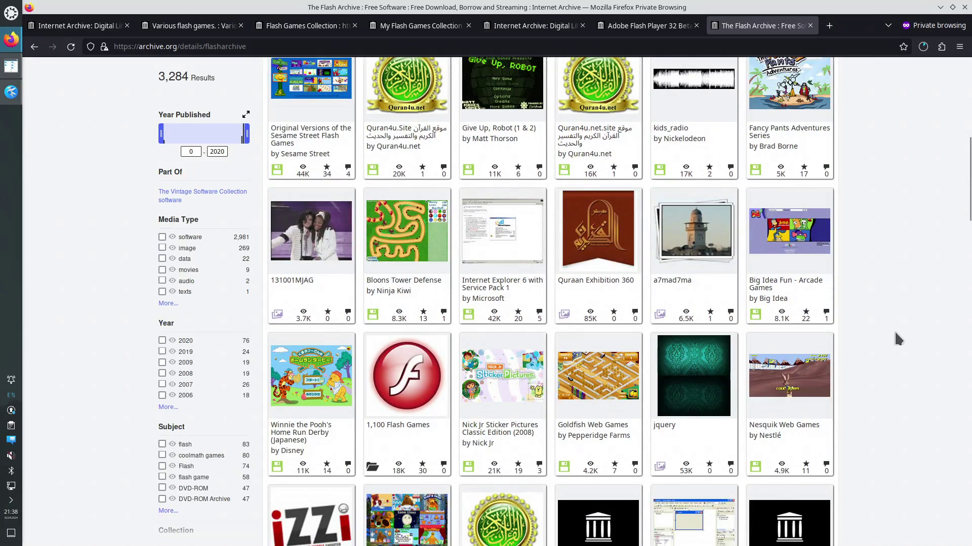
scroll(899, 339, down, 1)
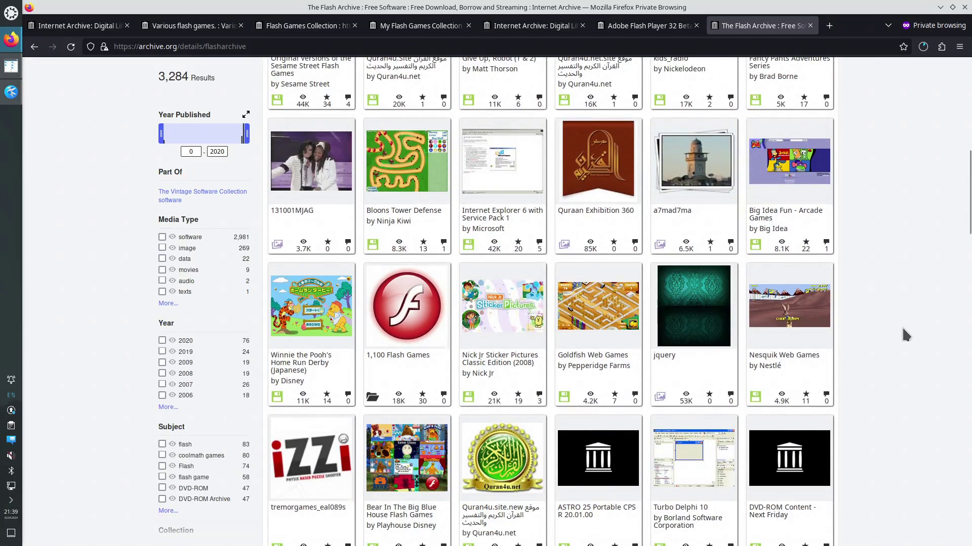
scroll(917, 333, down, 1)
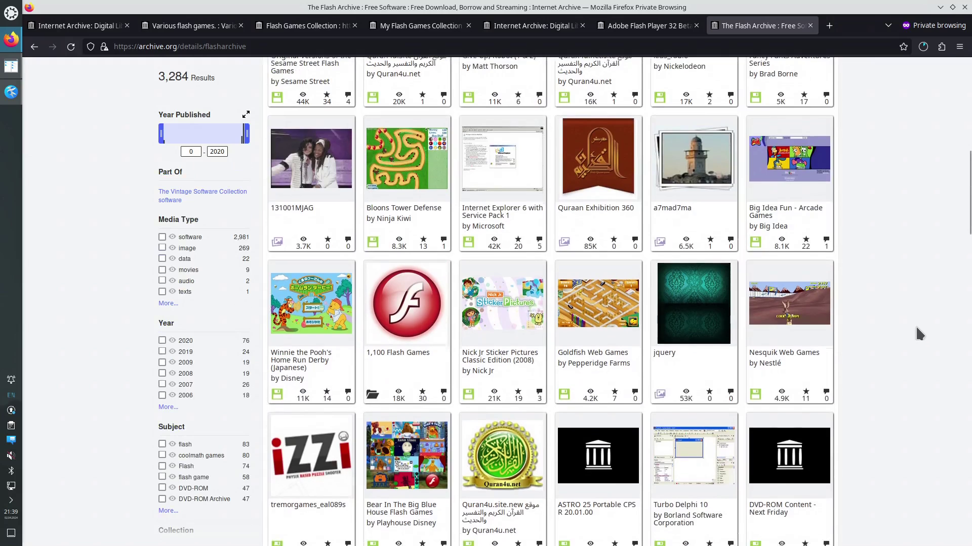
scroll(918, 326, down, 2)
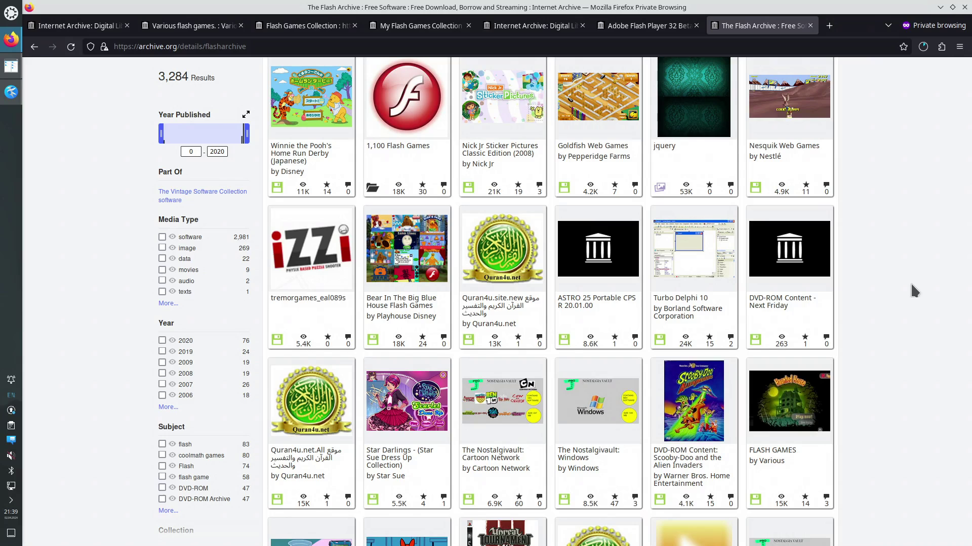
scroll(512, 199, up, 1)
mouse_move(512, 199)
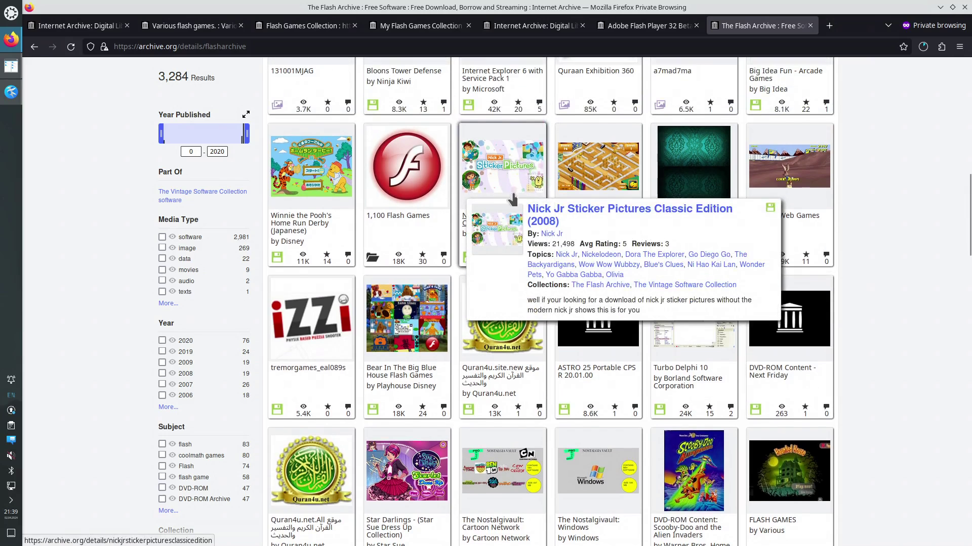
scroll(872, 247, up, 3)
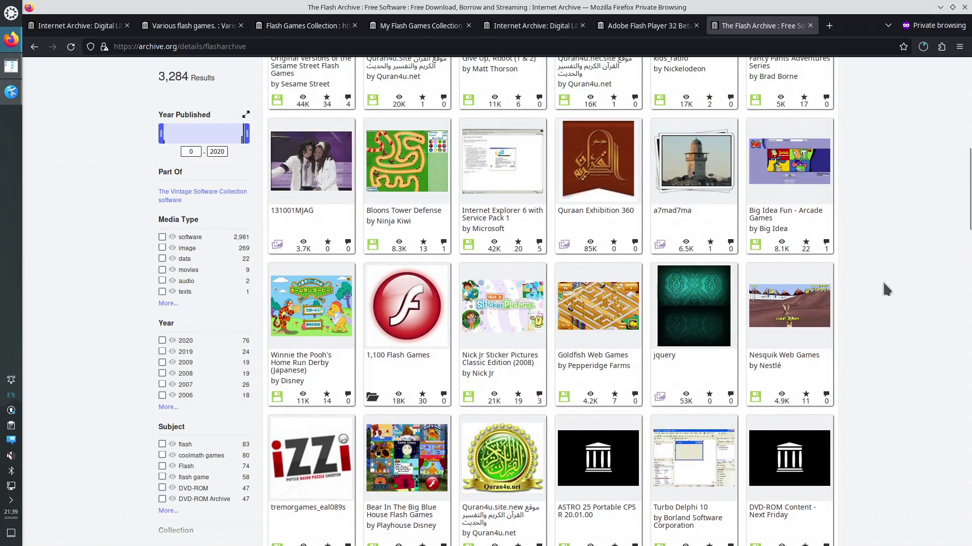
scroll(886, 289, up, 3)
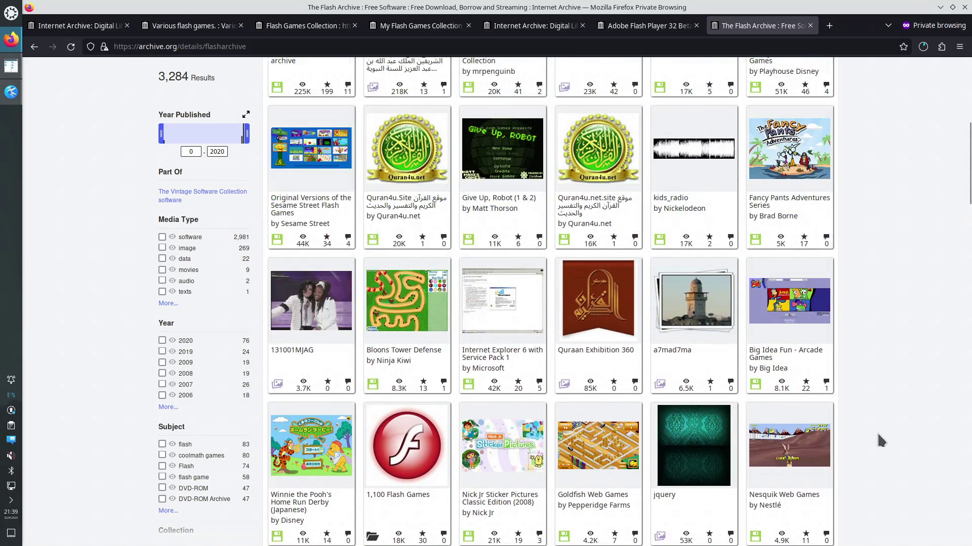
scroll(904, 405, up, 4)
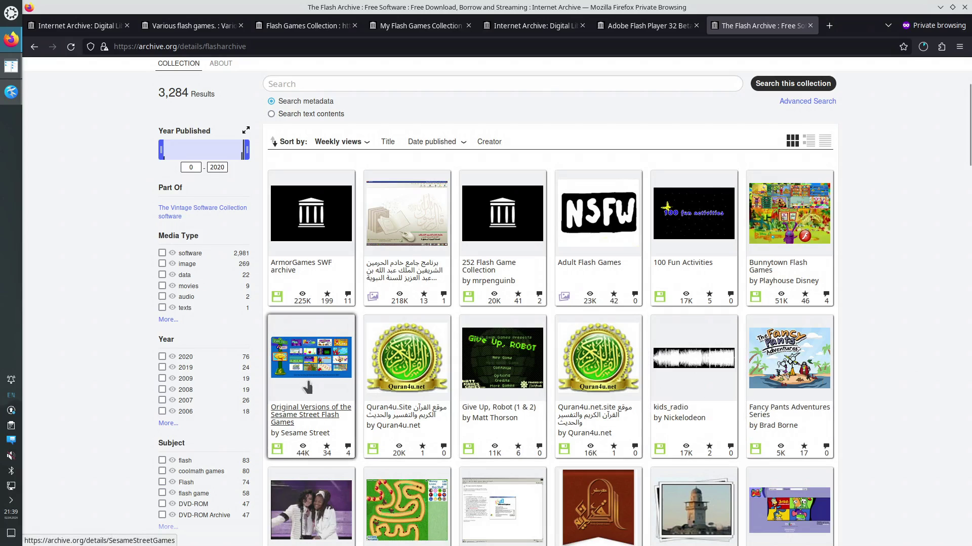
Step: Open The Nostalgivault: Cartoon Network from The Flash Archive in a new tab and switch to it
scroll(898, 364, down, 5)
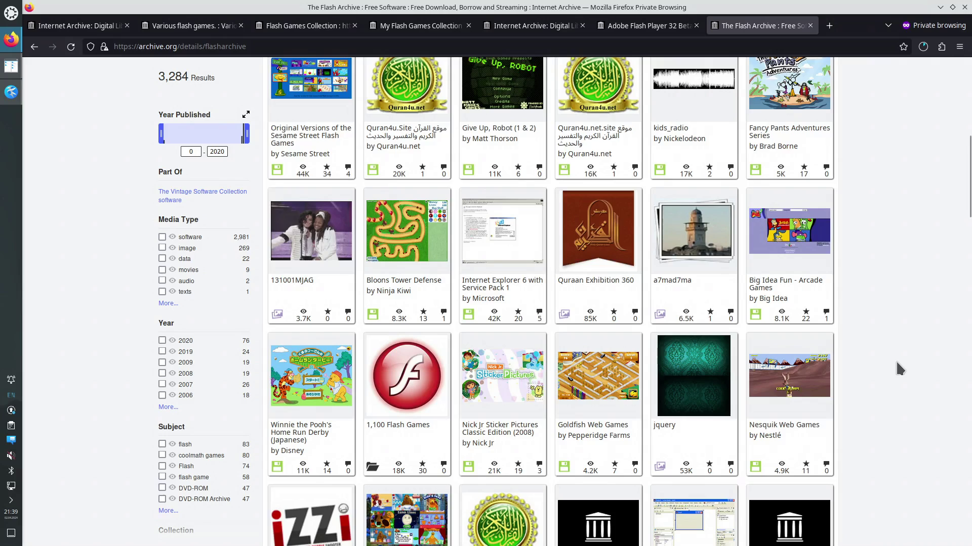
scroll(897, 364, down, 5)
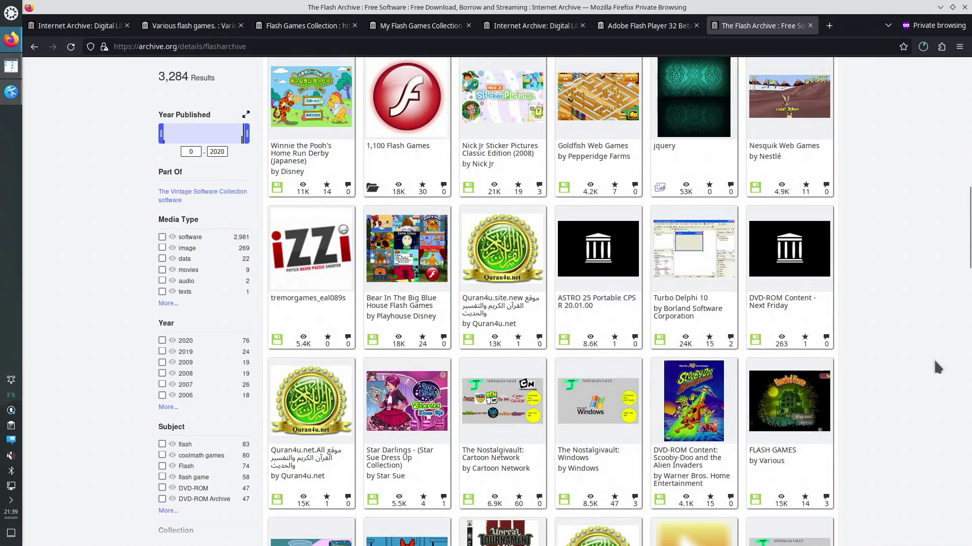
scroll(935, 365, down, 1)
mouse_move(499, 340)
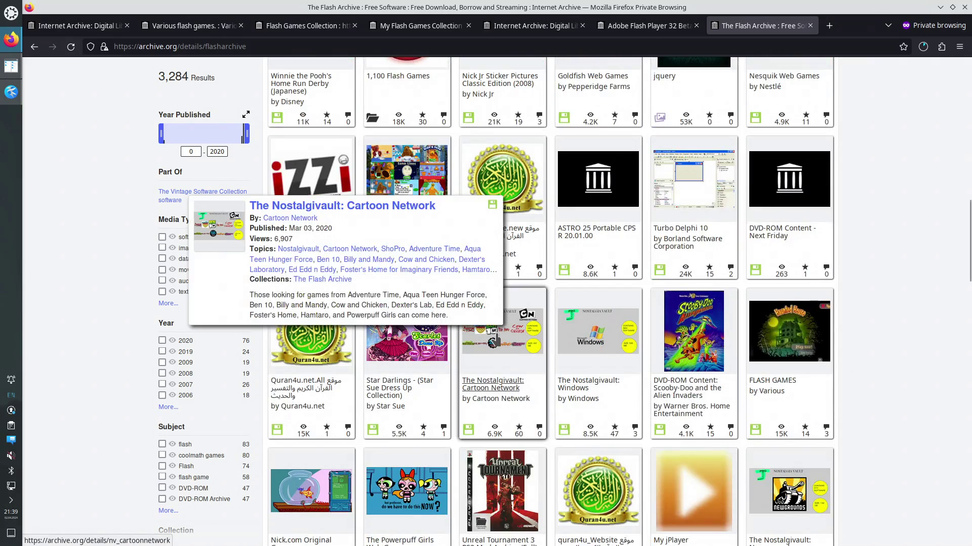
right_click(494, 340)
click(527, 347)
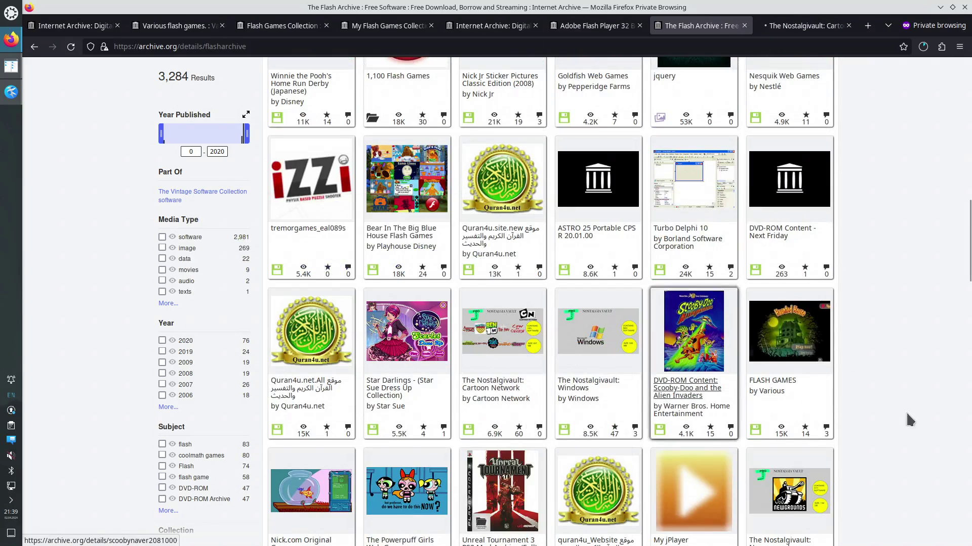
scroll(916, 400, down, 2)
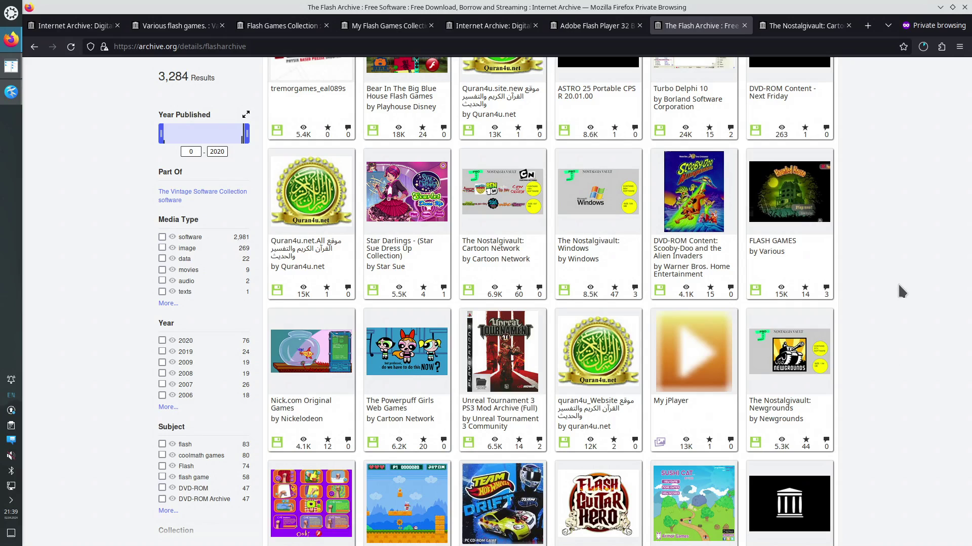
click(804, 25)
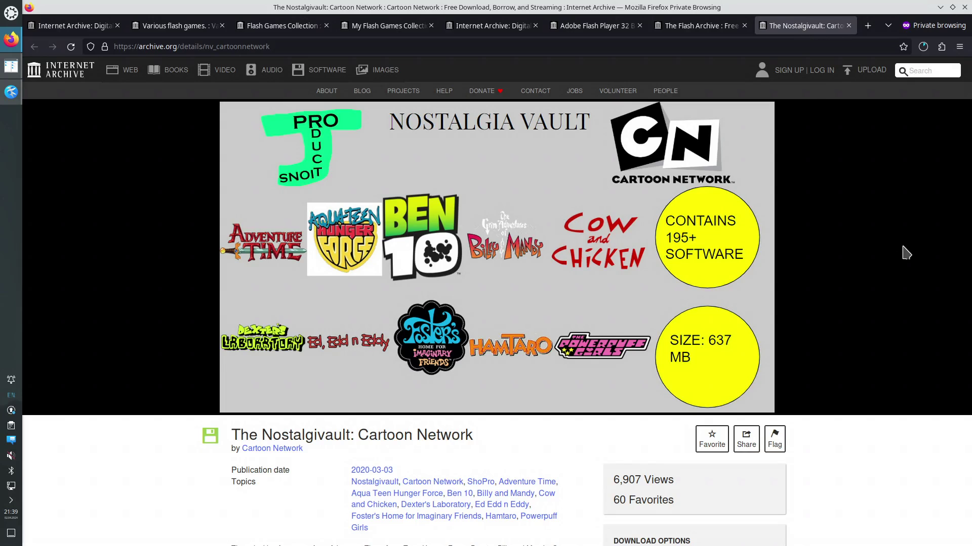
Step: Download Cartoon Network.zip from the item's full file listing into the 04_02 folder and display the download progress
scroll(822, 357, down, 3)
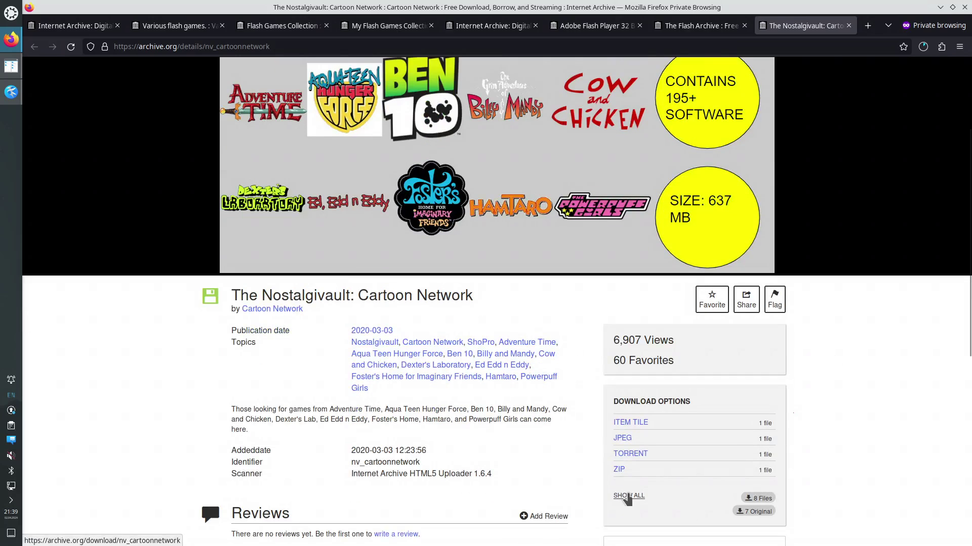
click(627, 497)
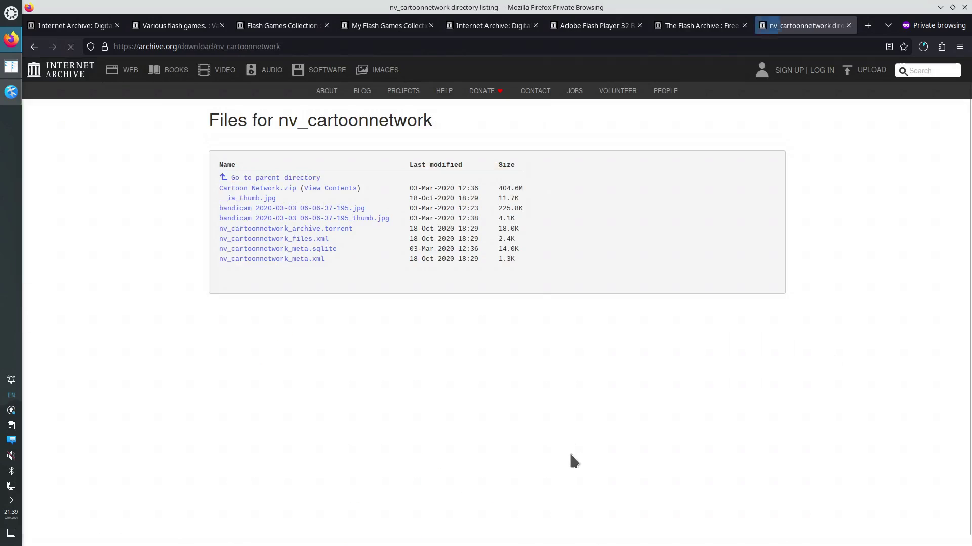
click(277, 191)
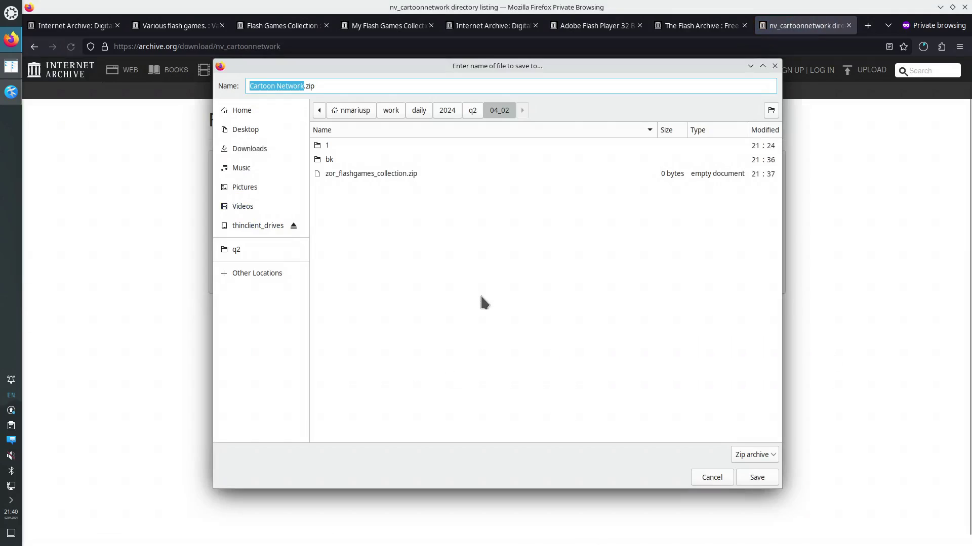
click(754, 478)
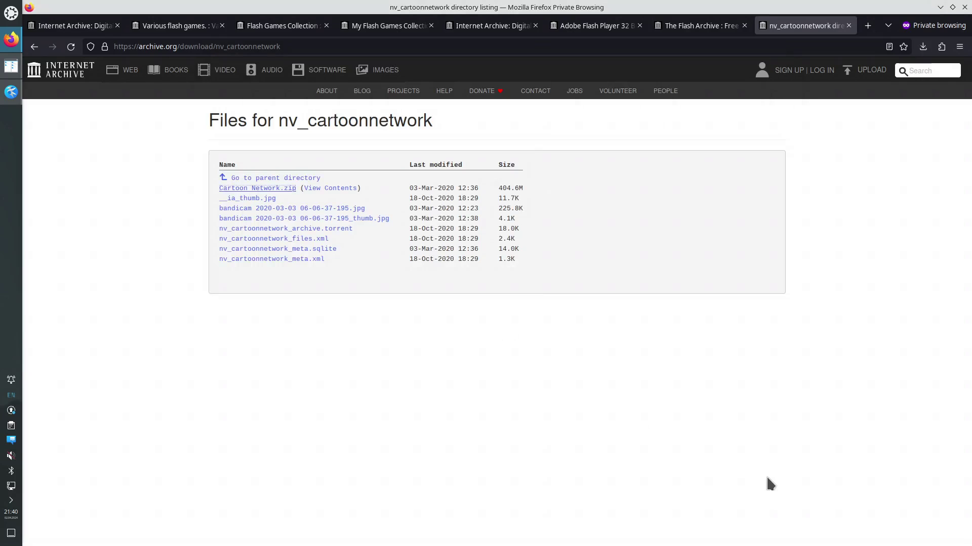
click(923, 47)
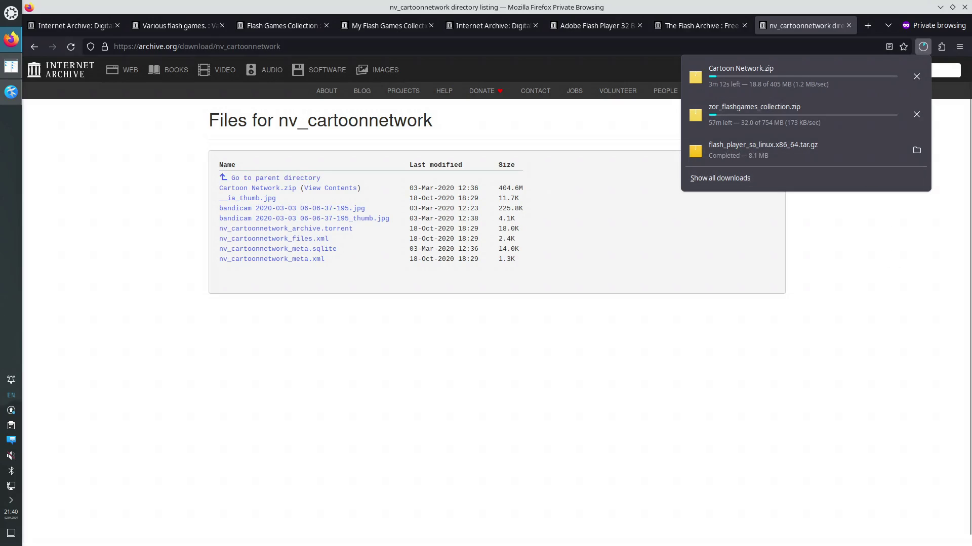
Step: Switch to Krusader with the 04_02/1 folder and bring up the FlashPlayerGamesLinux.md notes in Kate beside it
key(alt+Tab)
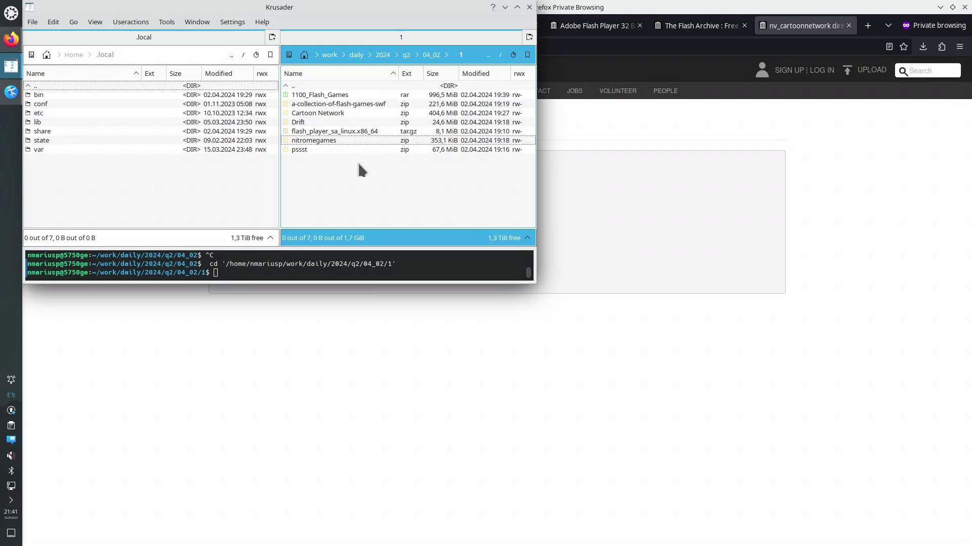
click(11, 91)
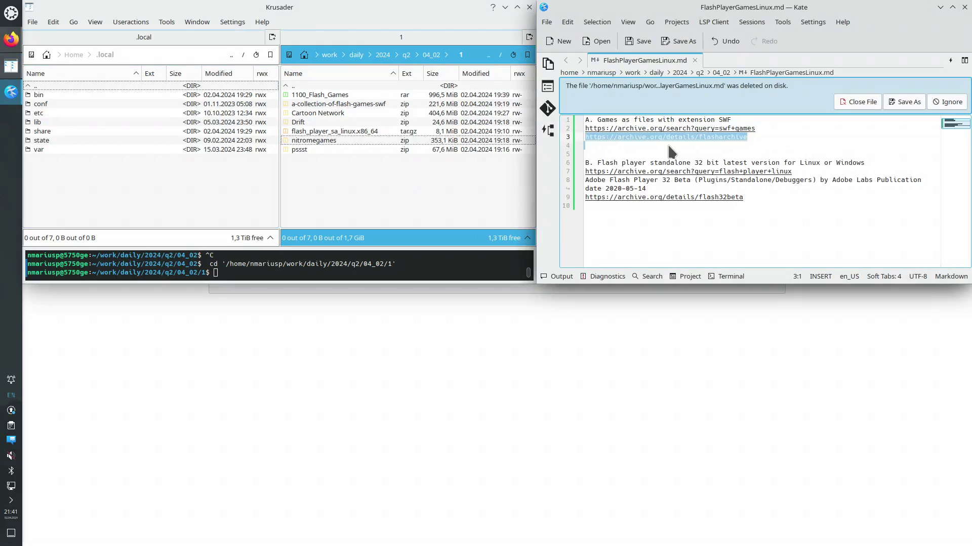
Step: Remove "32 bit" from the section B heading in the FlashPlayerGamesLinux.md notes and minimize the Kate window
drag(733, 119, 589, 120)
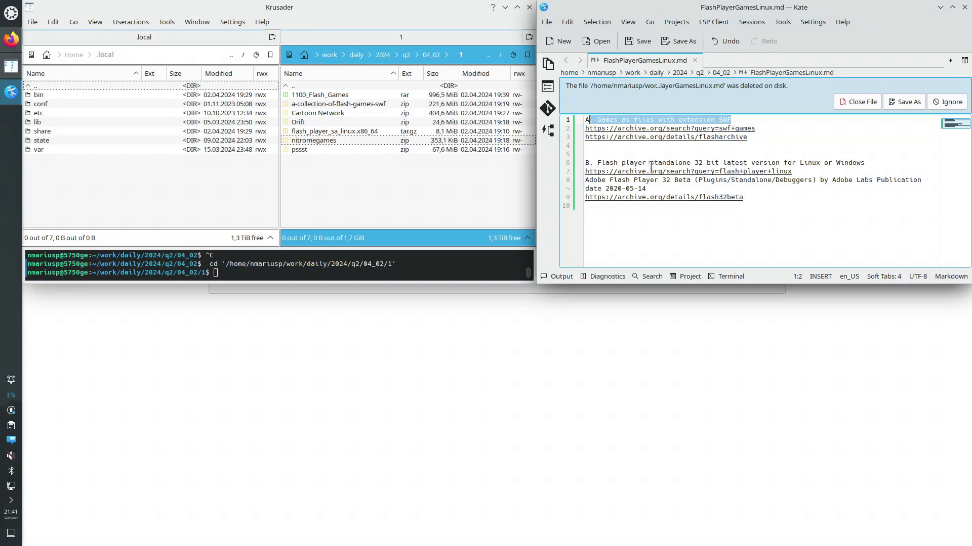
drag(597, 162, 716, 161)
click(699, 162)
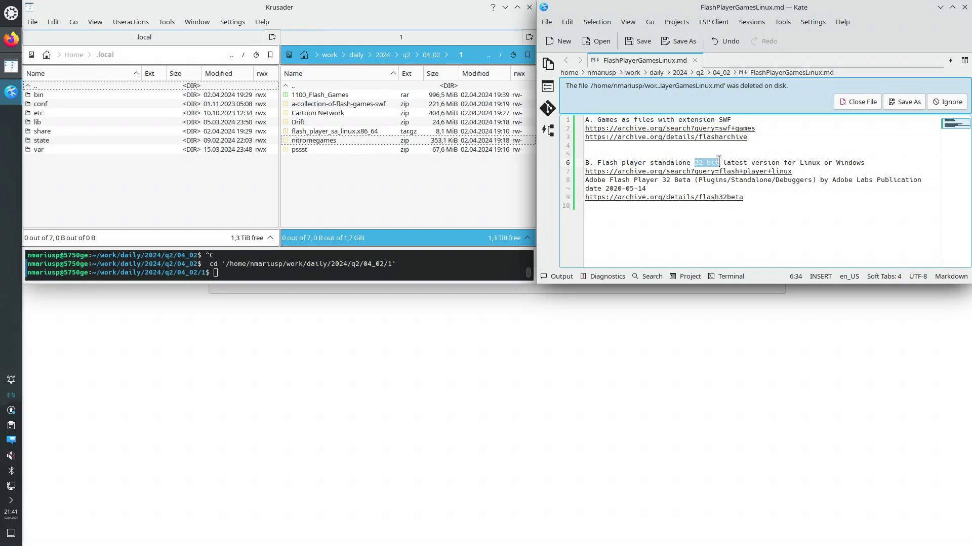
key(Delete)
key(Delete)
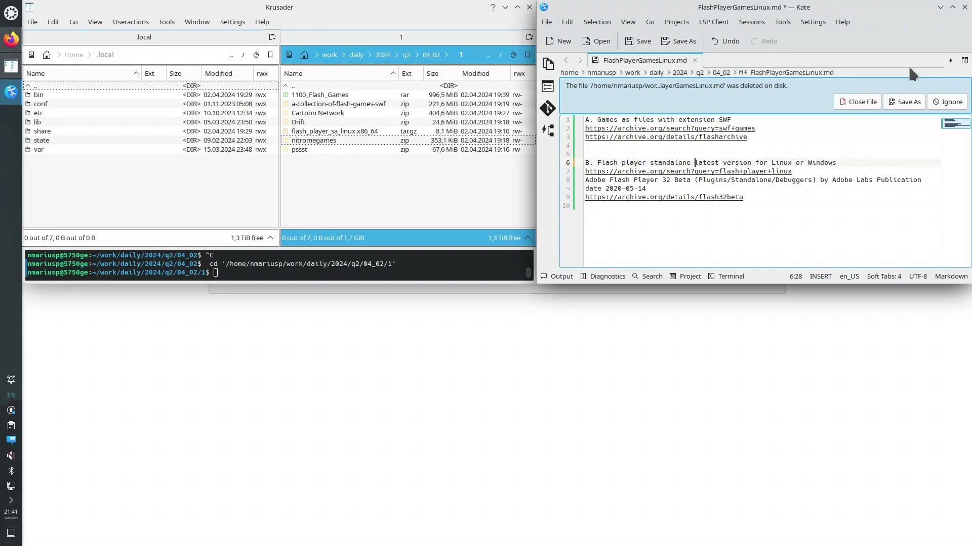
click(940, 7)
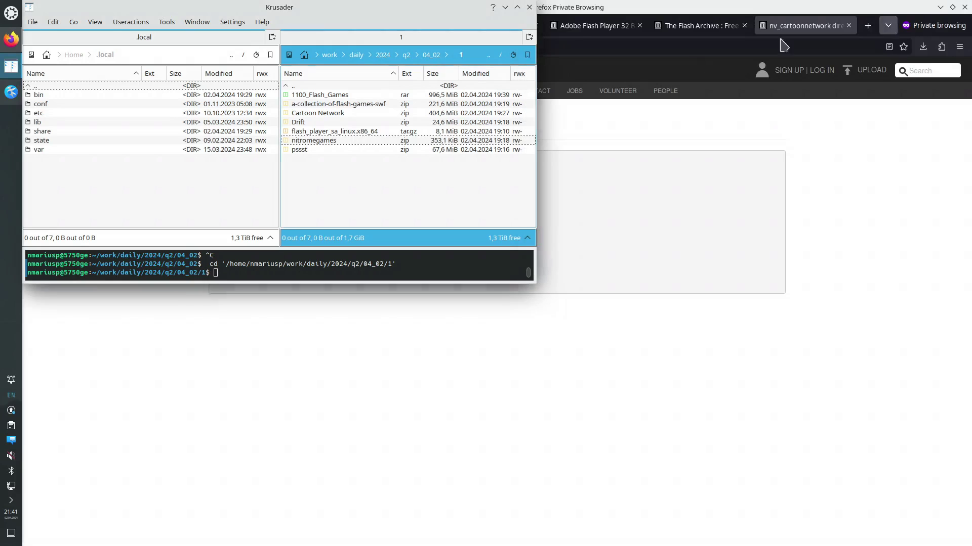
Step: Extract flash_player_sa_linux.x86_64.tar.gz in the 04_02/1 folder into an autodetected subfolder
click(329, 134)
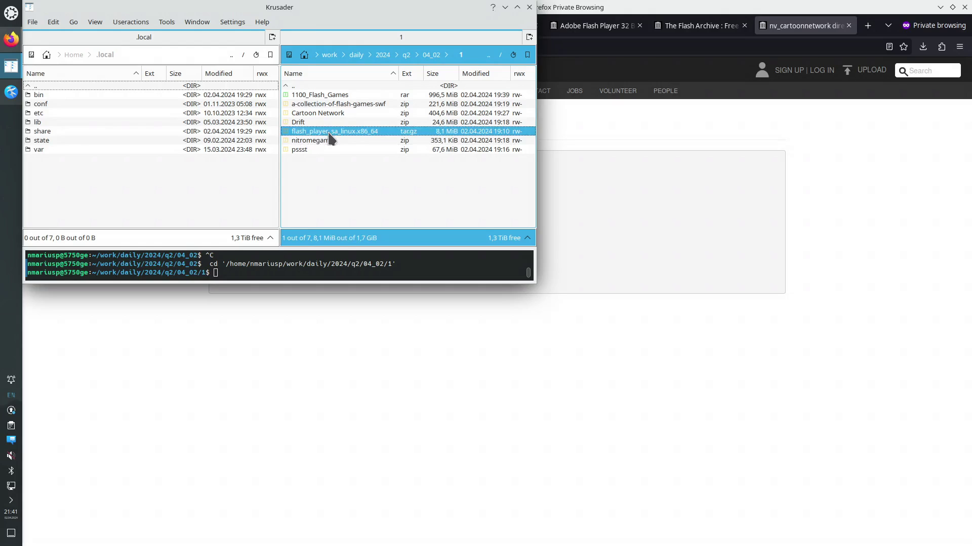
right_click(356, 137)
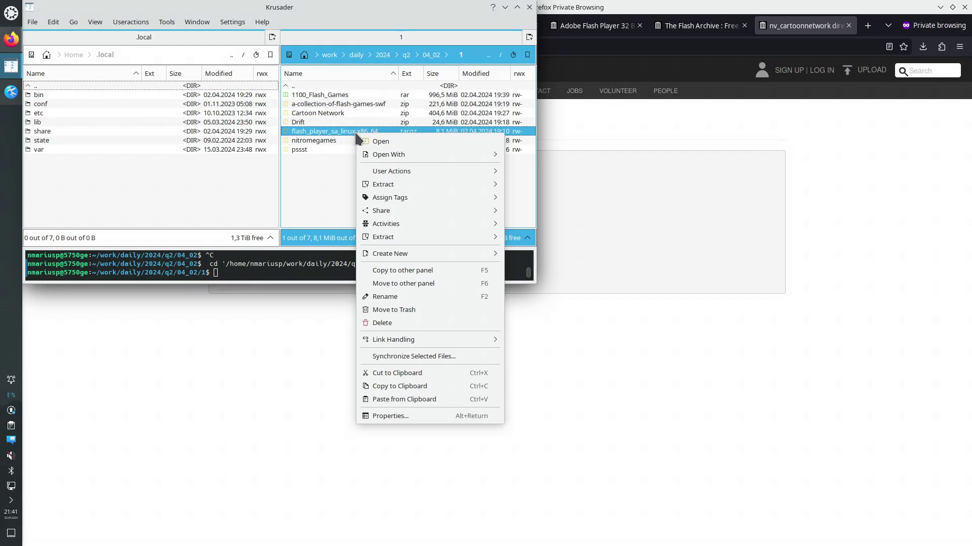
mouse_move(415, 240)
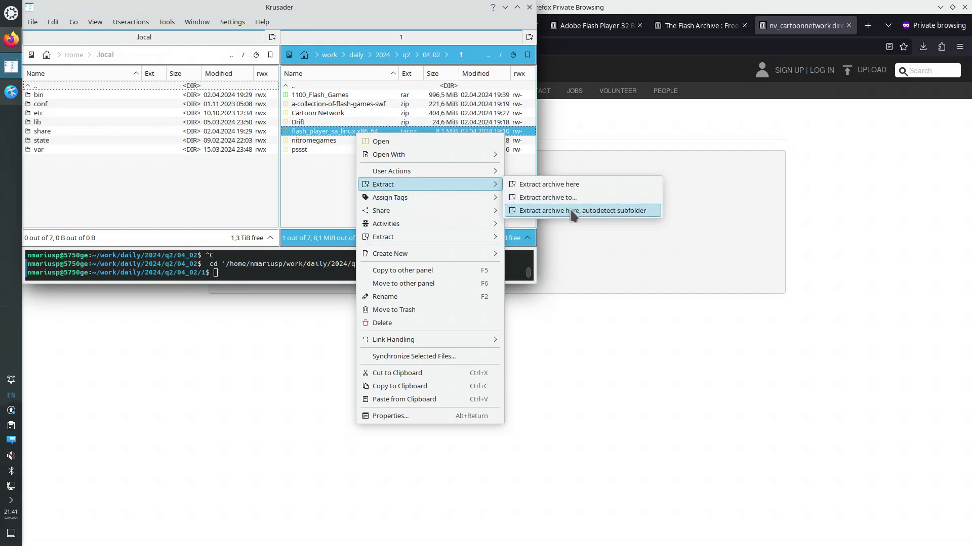
click(551, 263)
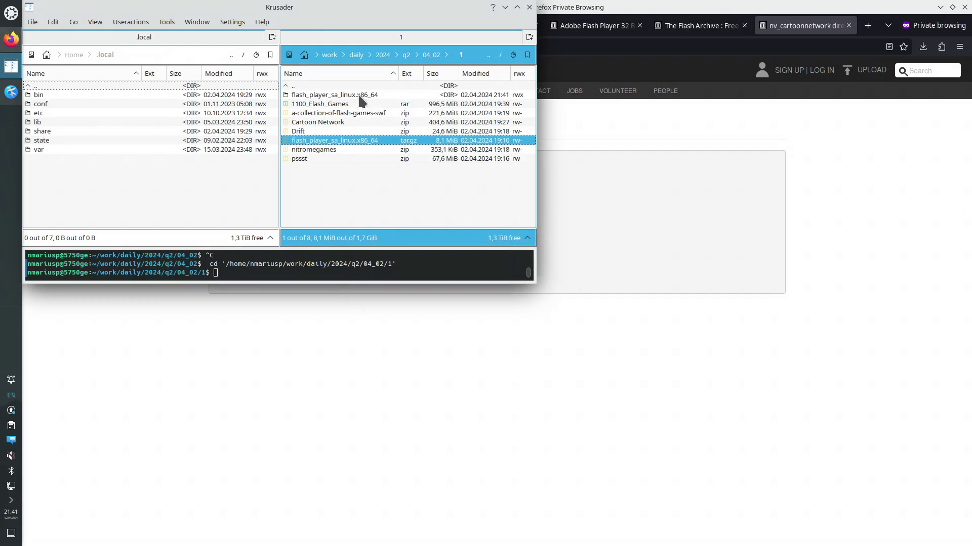
Step: Delete the extracted flash_player_sa_linux.x86_64 folder together with all of its contents
click(362, 96)
key(Return)
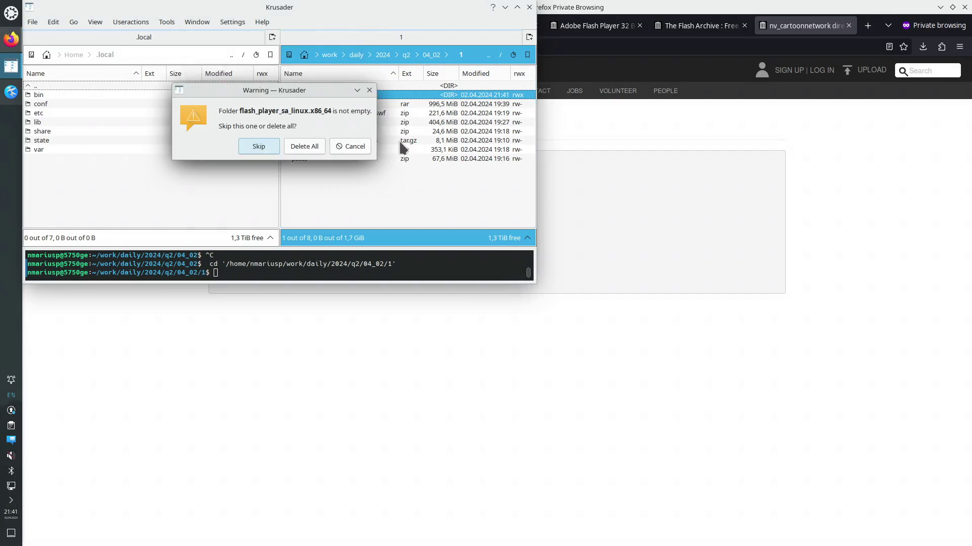
click(259, 146)
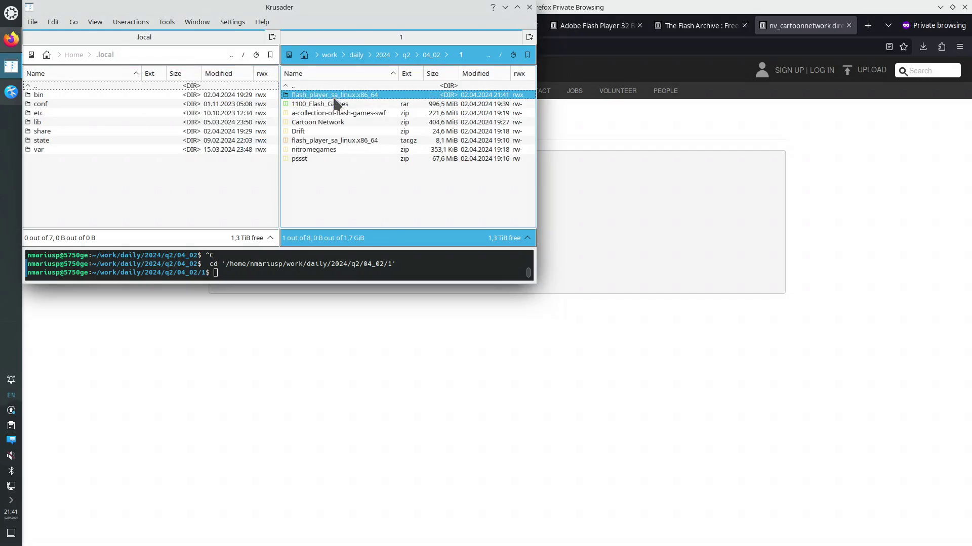
key(Delete)
key(Return)
click(321, 145)
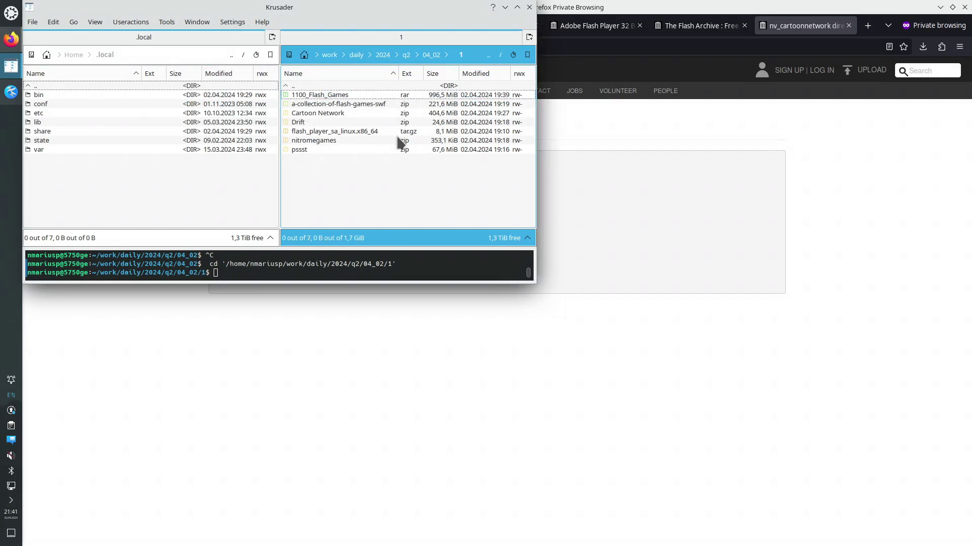
Step: Extract the player archive from the terminal with tar -xzvf flash_player_sa_linux.x86_64.tar.gz
click(278, 276)
text(tar -xzvf f)
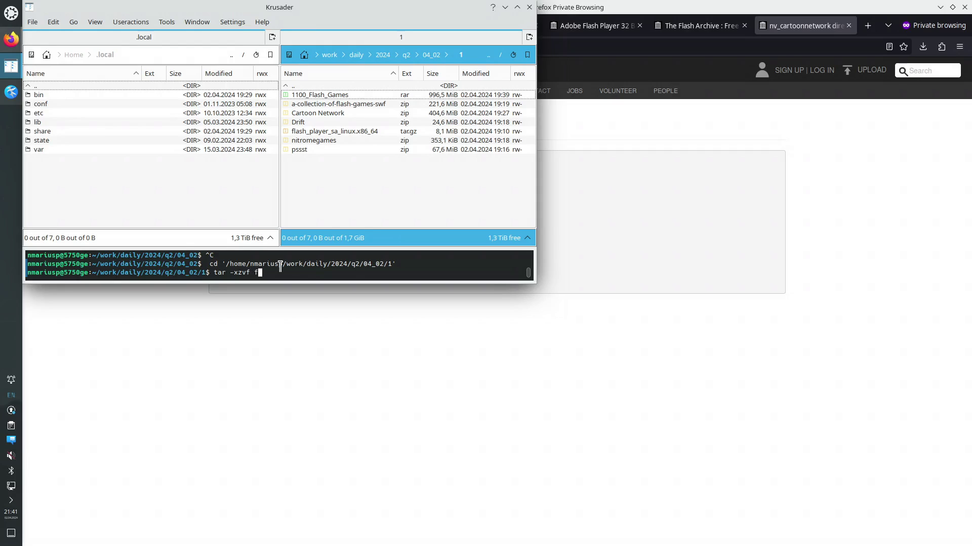
key(Tab)
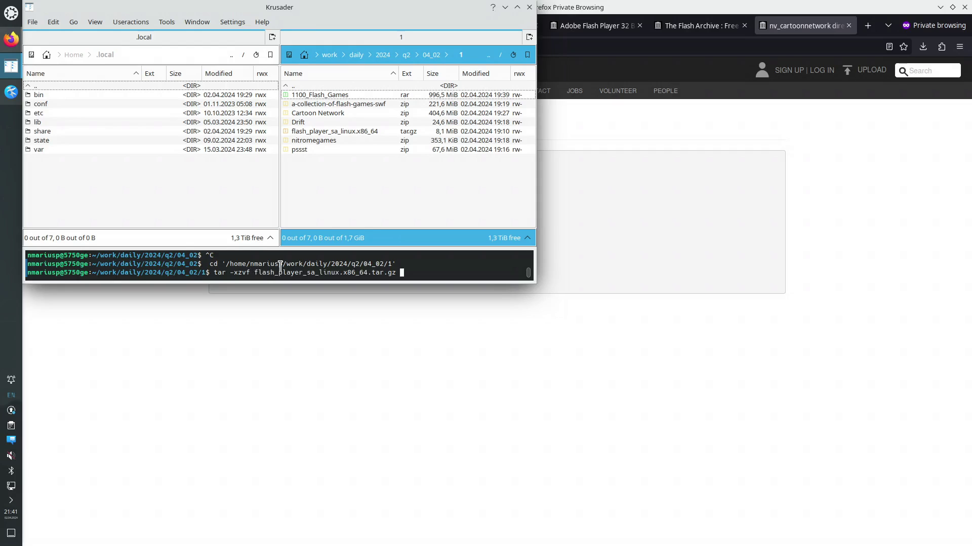
key(Return)
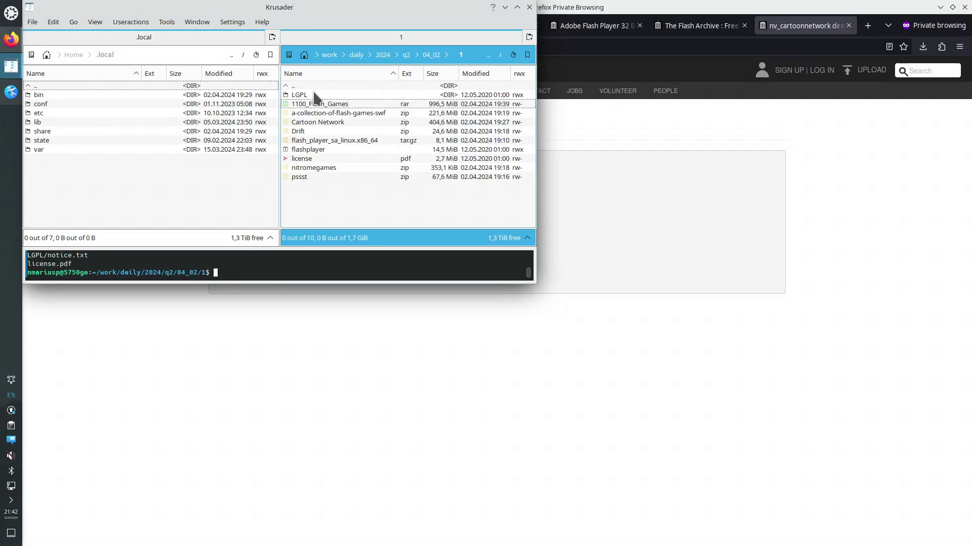
Step: Delete the extracted LGPL folder, flashplayer file and license.pdf from the 04_02/1 folder
click(309, 159)
ctrl+click(315, 150)
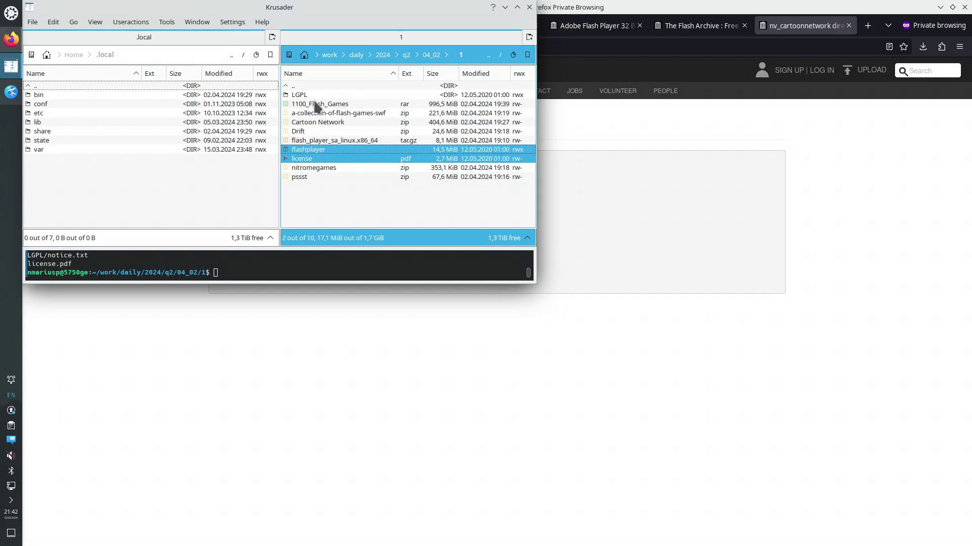
ctrl+click(299, 95)
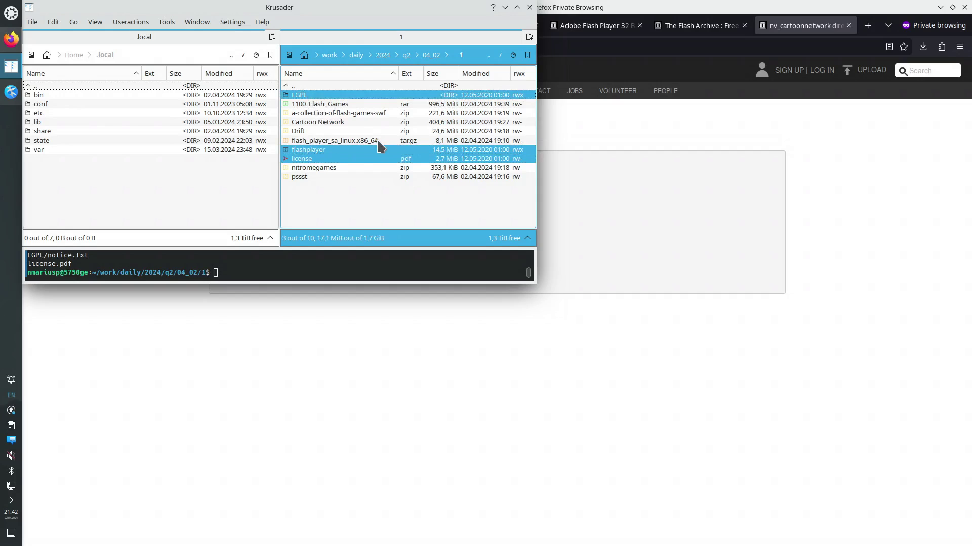
key(Delete)
key(Return)
click(294, 141)
Step: Extract flash_player_sa_linux.x86_64.tar.gz again in place, using the option that autodetects a subfolder
click(324, 133)
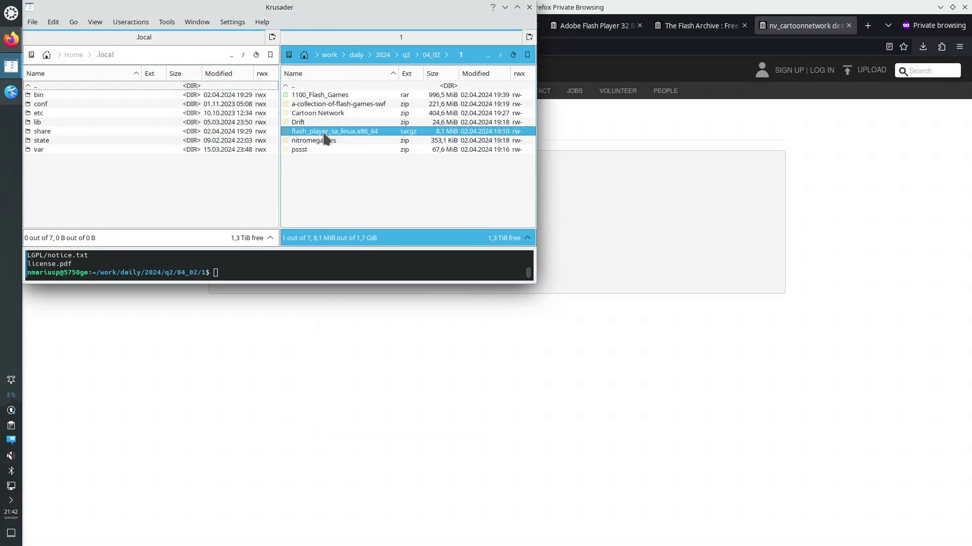
right_click(324, 135)
mouse_move(358, 187)
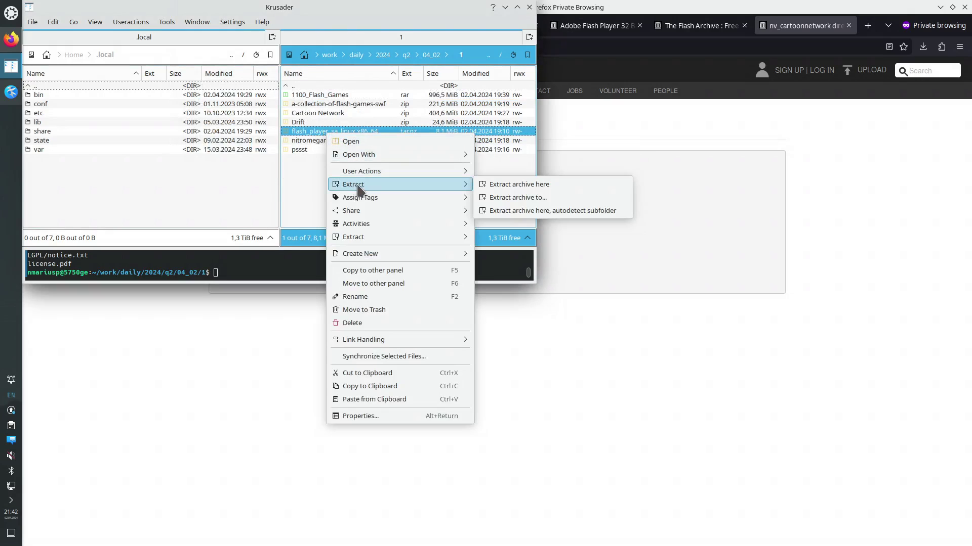
click(513, 210)
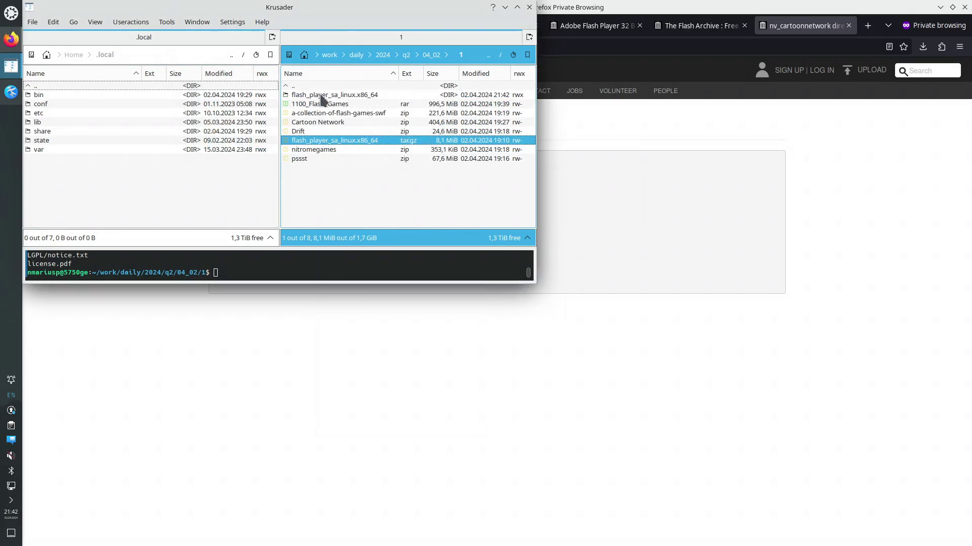
Step: Enter the extracted flash_player_sa_linux.x86_64 folder and inspect the raw contents of the flashplayer file in the viewer
double_click(321, 96)
click(309, 105)
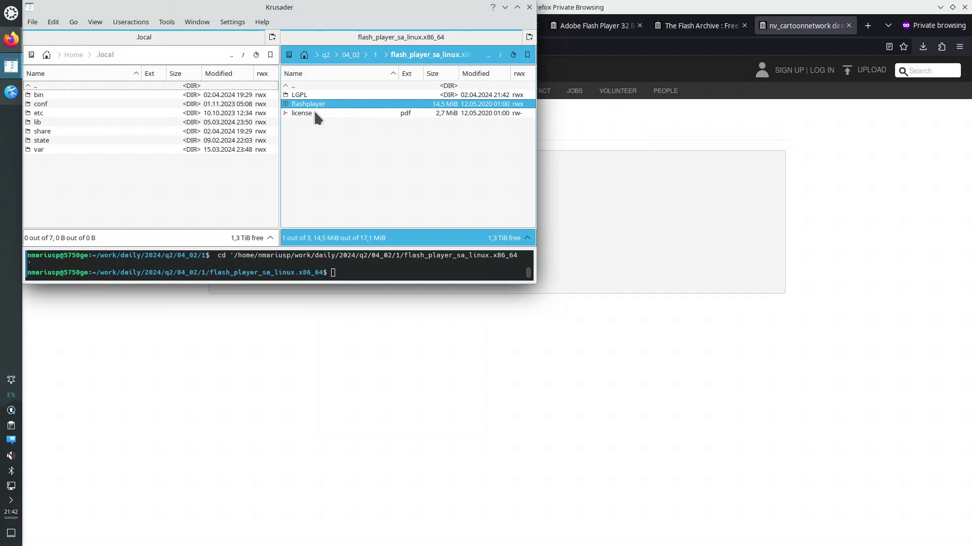
key(F3)
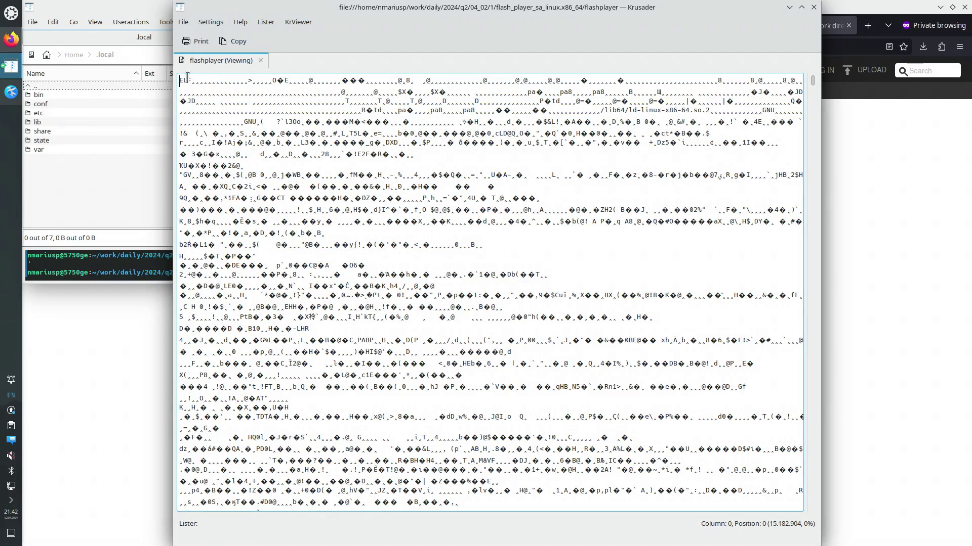
click(813, 7)
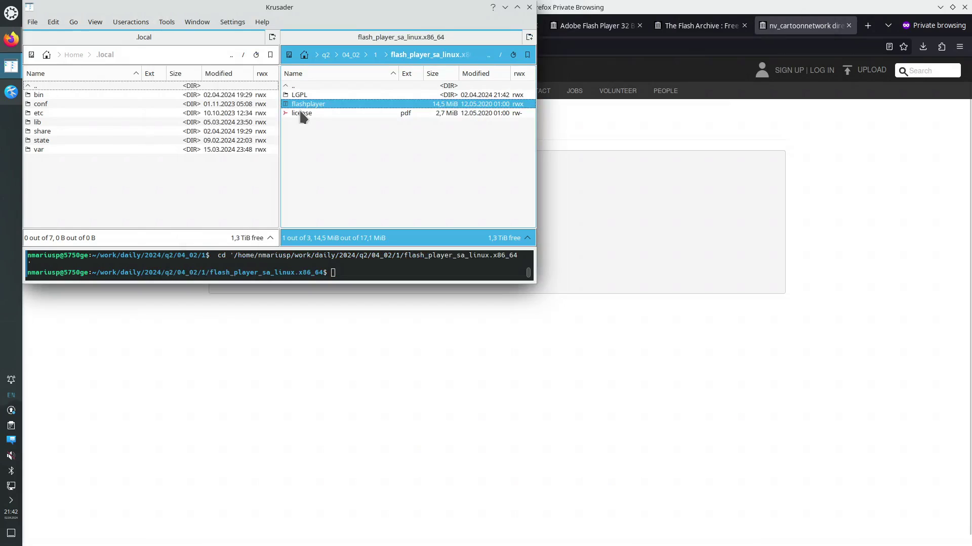
Step: Run file flashplayer in the terminal and enlarge the terminal area to examine the executable's type, architecture and linking details
click(338, 274)
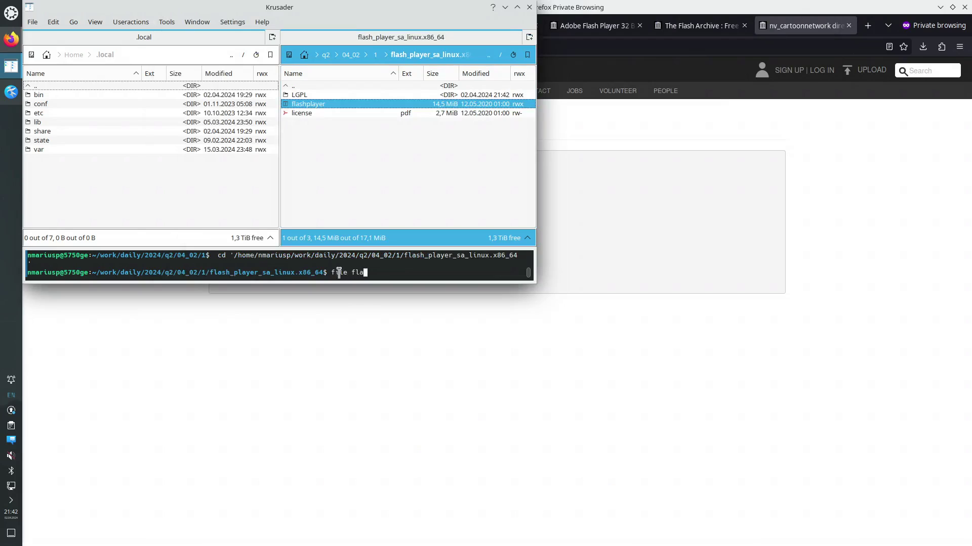
text(file fla)
key(Tab)
key(Return)
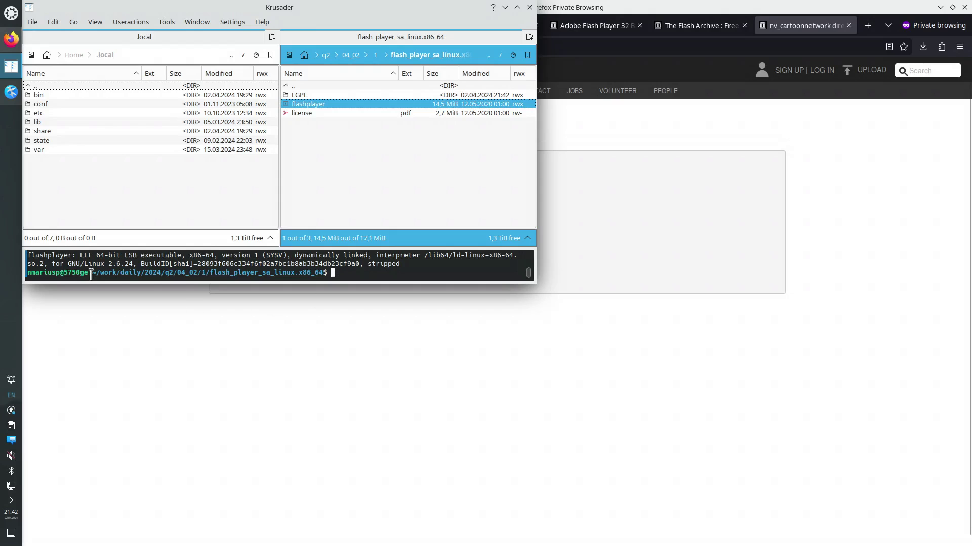
drag(183, 288, 182, 303)
drag(180, 243, 180, 231)
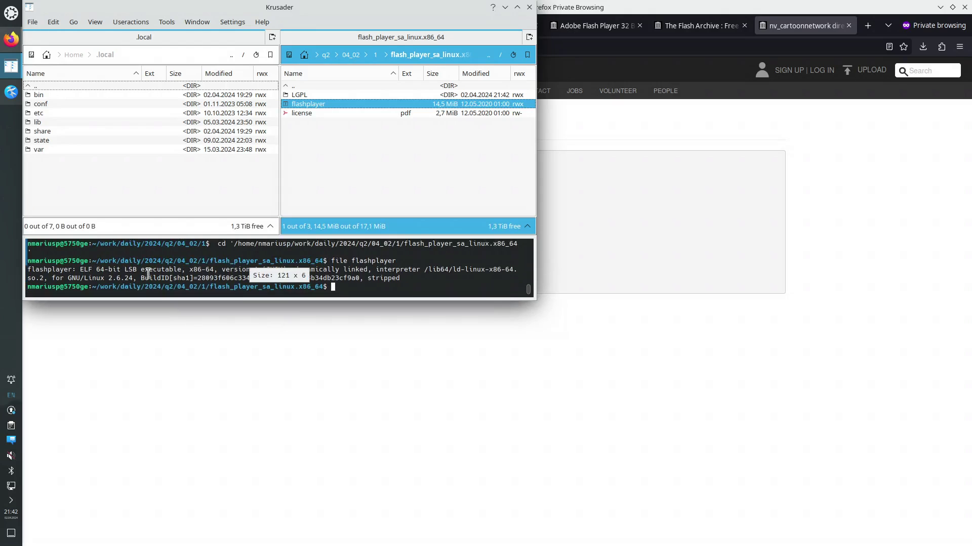
drag(80, 274, 219, 269)
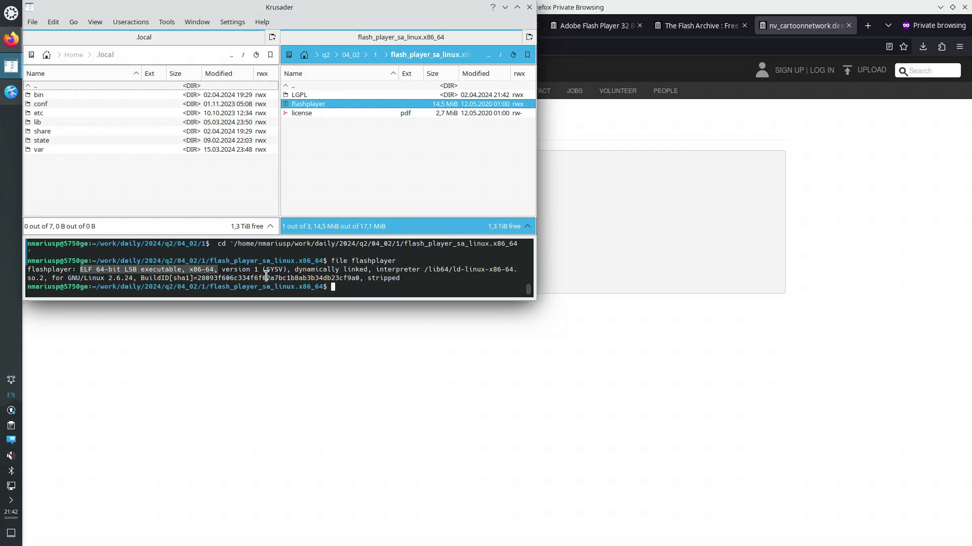
drag(303, 269, 397, 276)
Step: Check the access permissions in the flashplayer file's properties and close them without changes
right_click(318, 109)
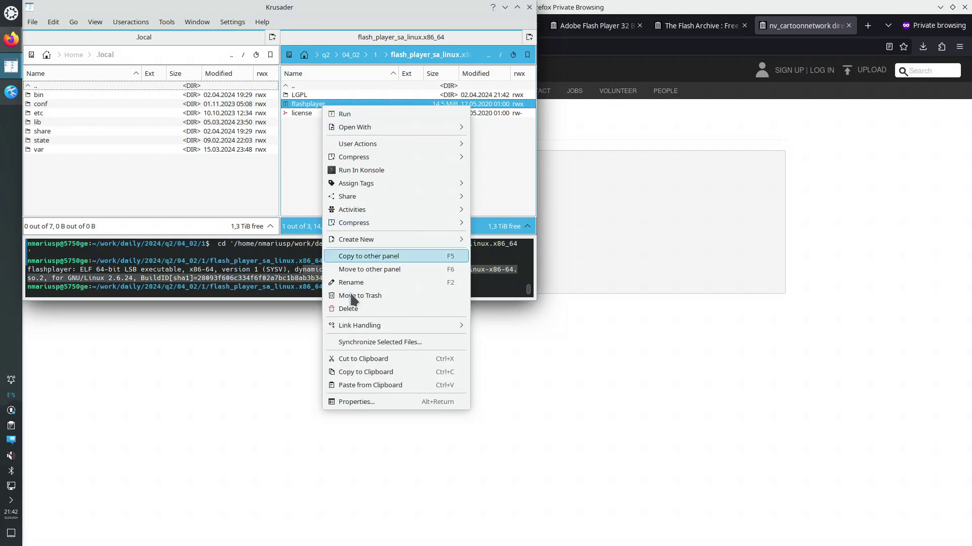
click(374, 402)
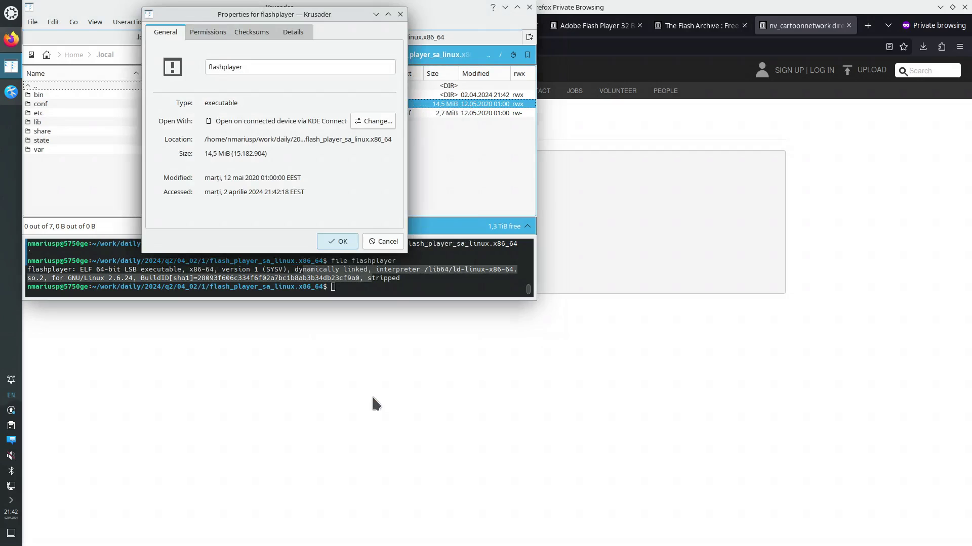
click(208, 32)
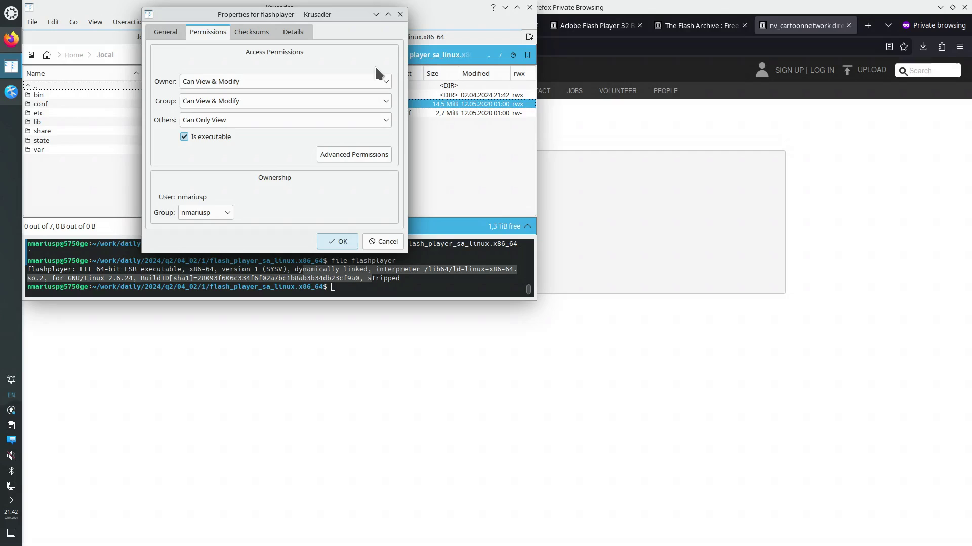
click(401, 14)
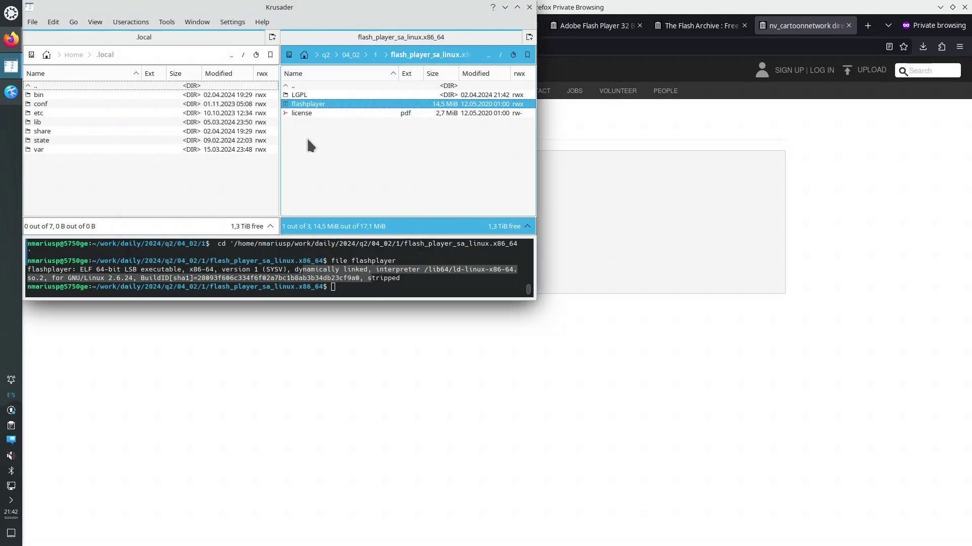
Step: Launch the flashplayer executable as a test and close its window
double_click(323, 104)
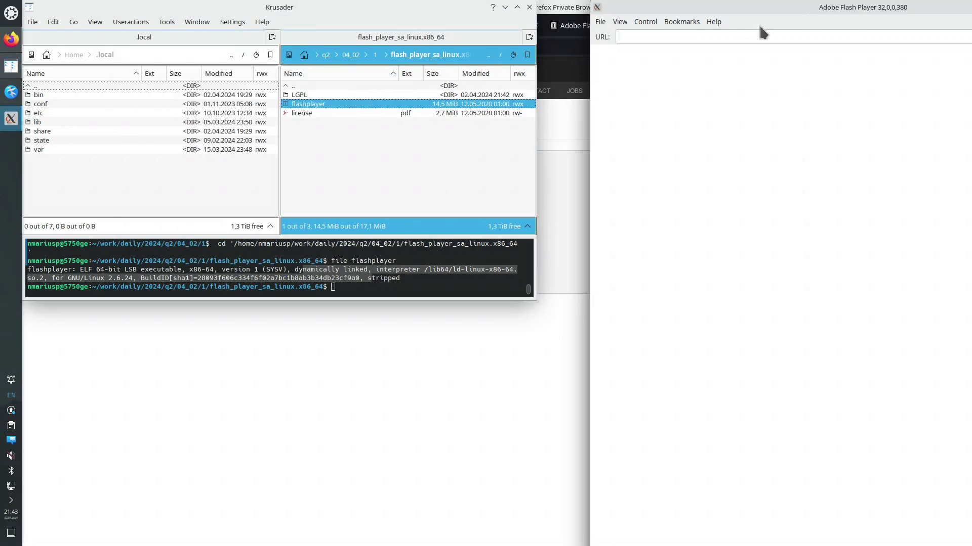
click(597, 7)
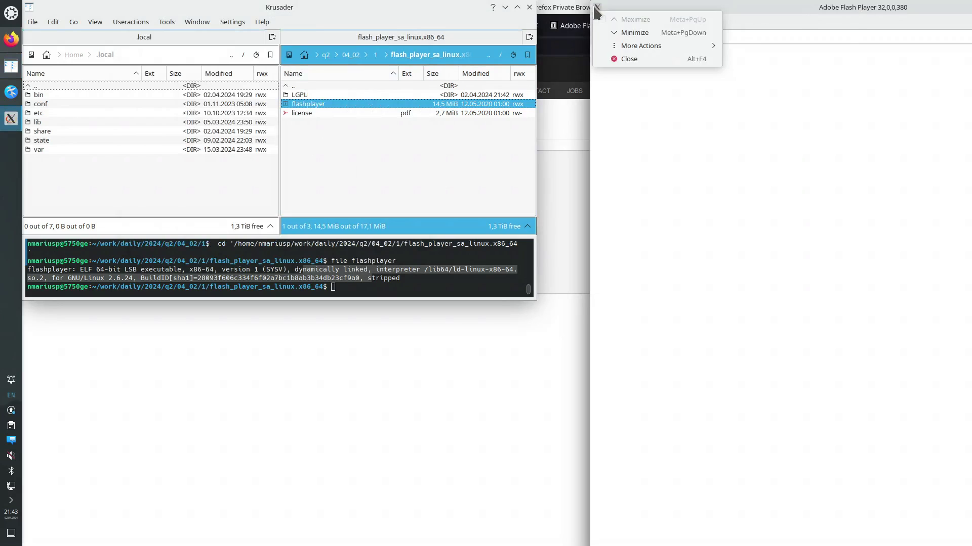
click(619, 63)
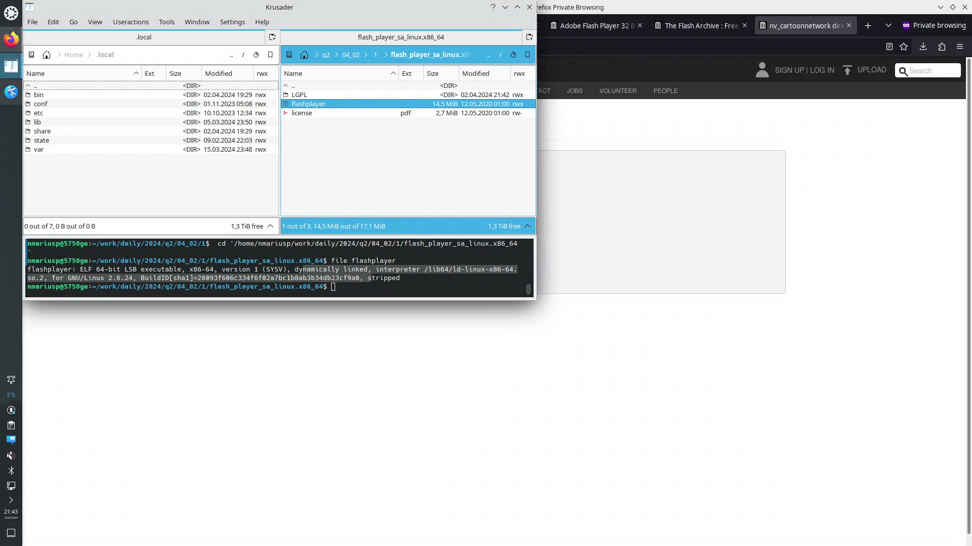
Step: Launch flashplayer again and move its window clear of the Krusader file panels
double_click(319, 106)
drag(449, 167, 714, 129)
Step: Return to the parent downloads folder and extract the 1100_Flash_Games rar archive there with an autodetected subfolder
double_click(303, 87)
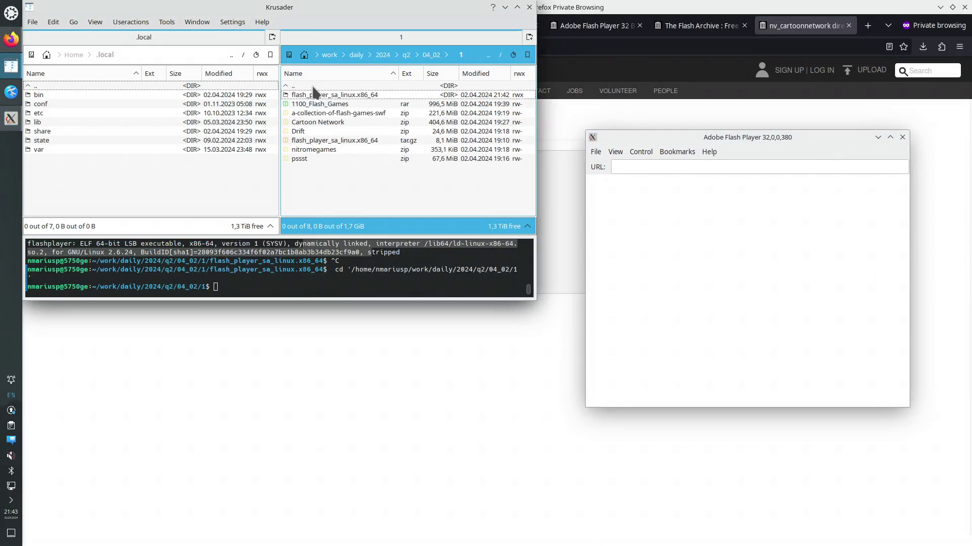
right_click(314, 105)
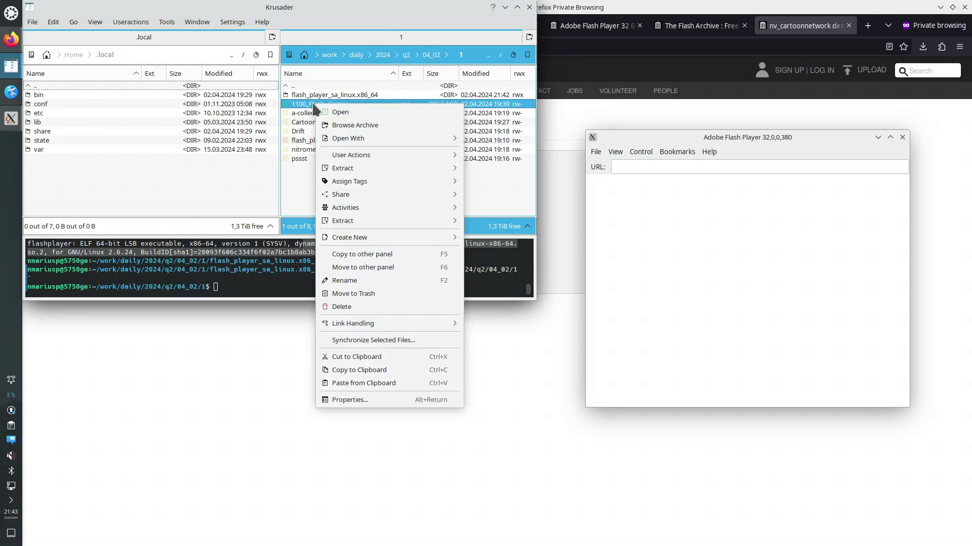
mouse_move(362, 169)
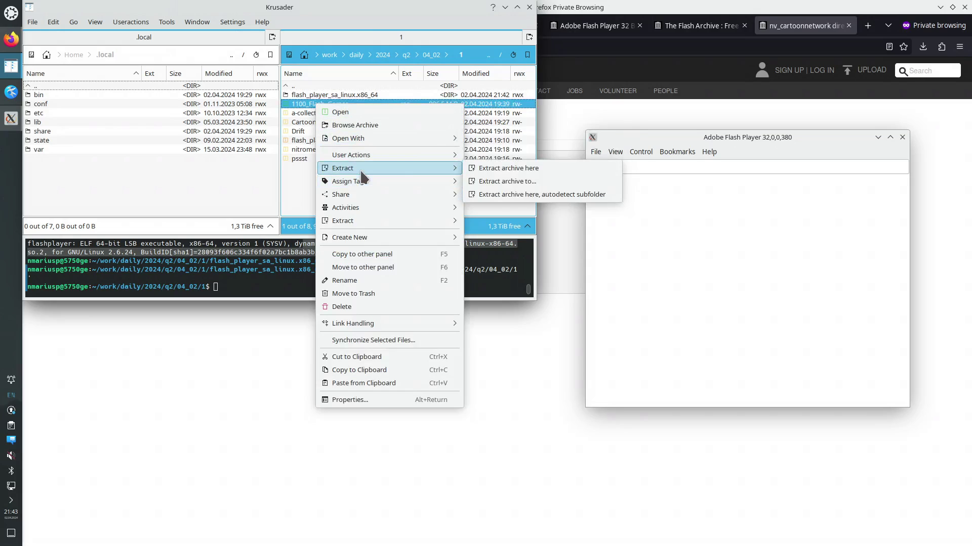
click(509, 195)
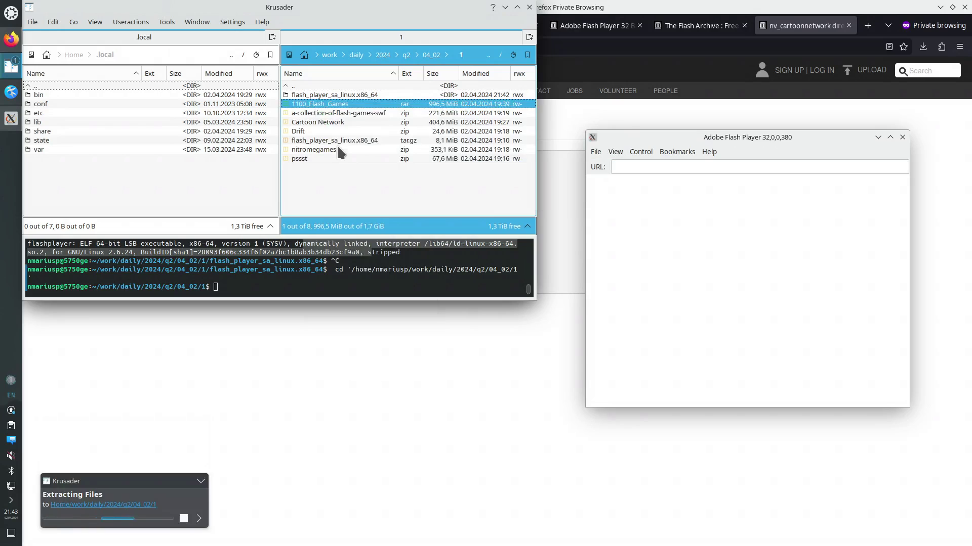
Step: Extract the Cartoon Network zip archive in place with an autodetected subfolder
right_click(343, 123)
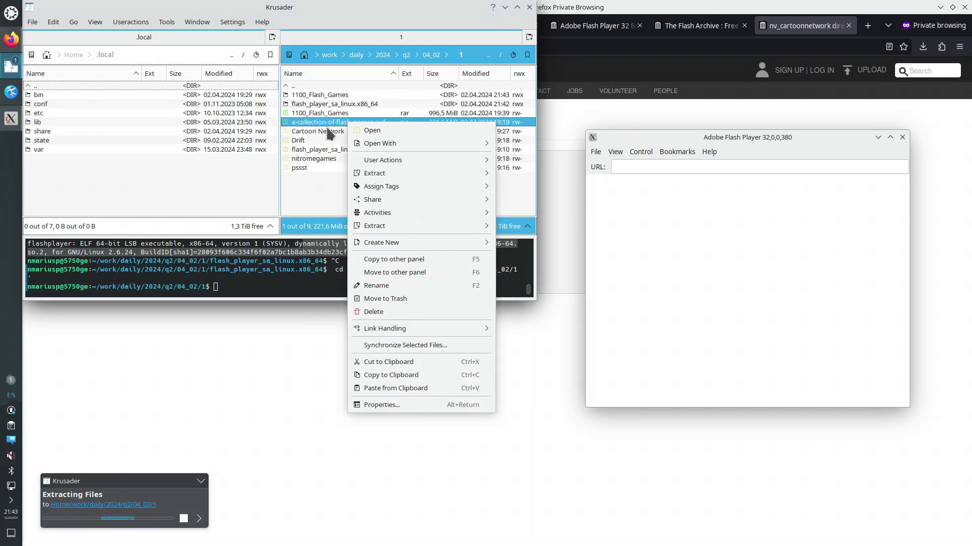
click(328, 133)
right_click(331, 136)
mouse_move(399, 185)
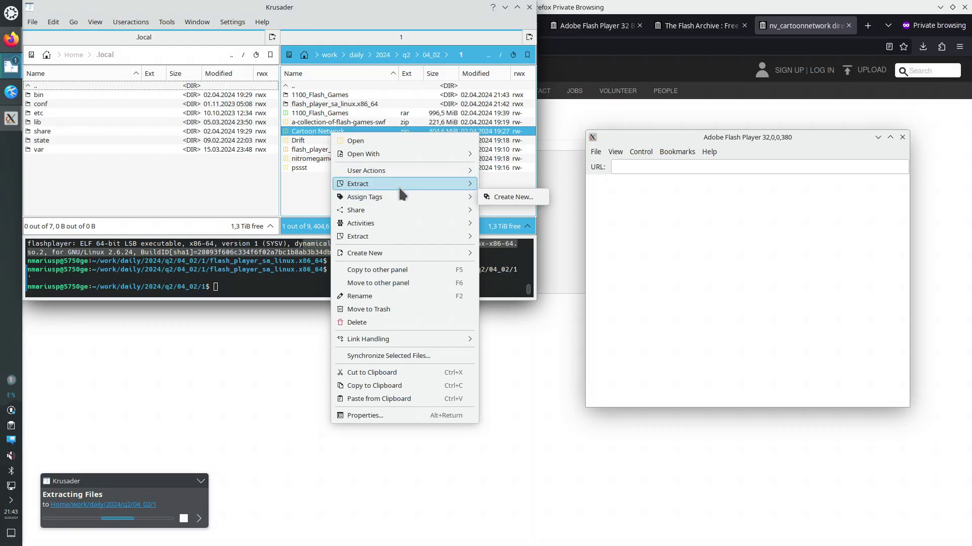
click(527, 210)
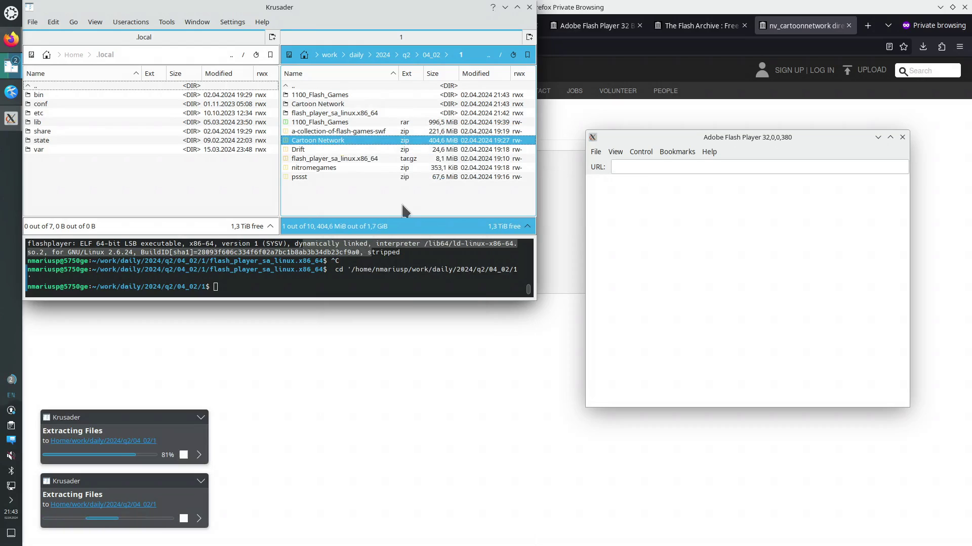
Step: Extract the pssst and nitromegames zip archives in place, each with an autodetected subfolder
right_click(319, 177)
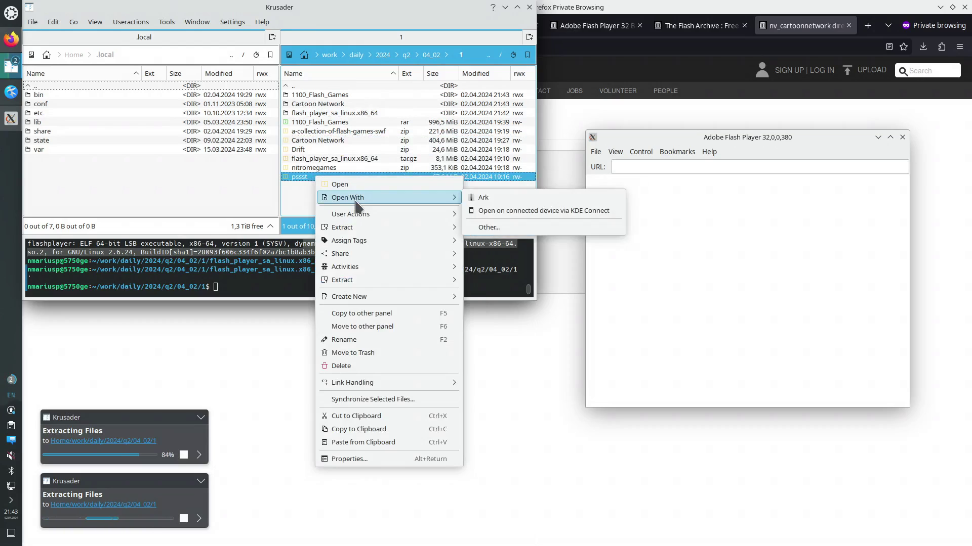
mouse_move(366, 232)
click(526, 251)
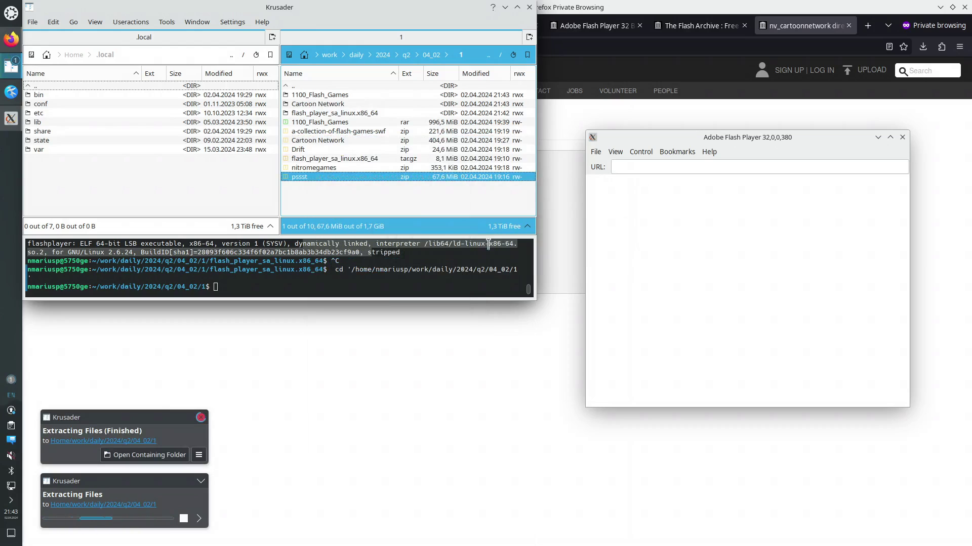
right_click(336, 177)
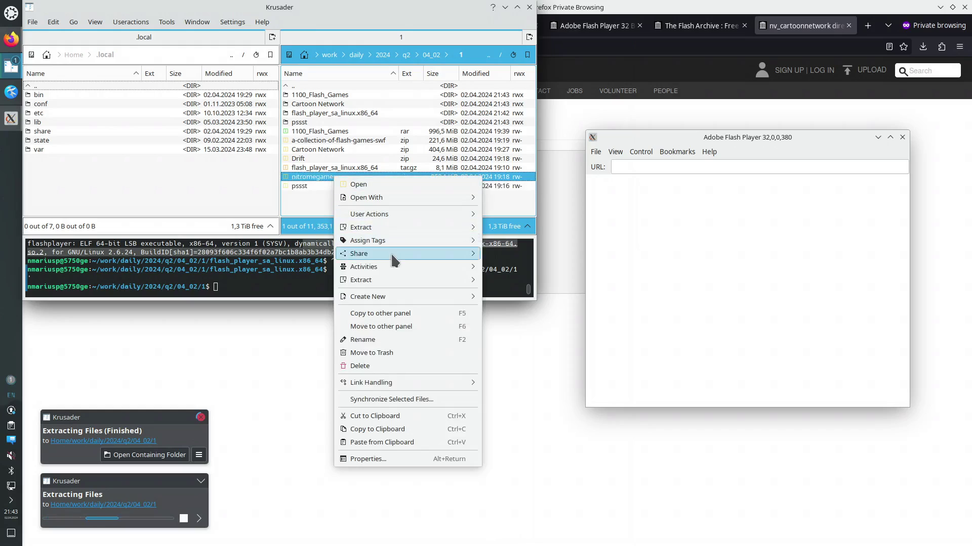
mouse_move(393, 227)
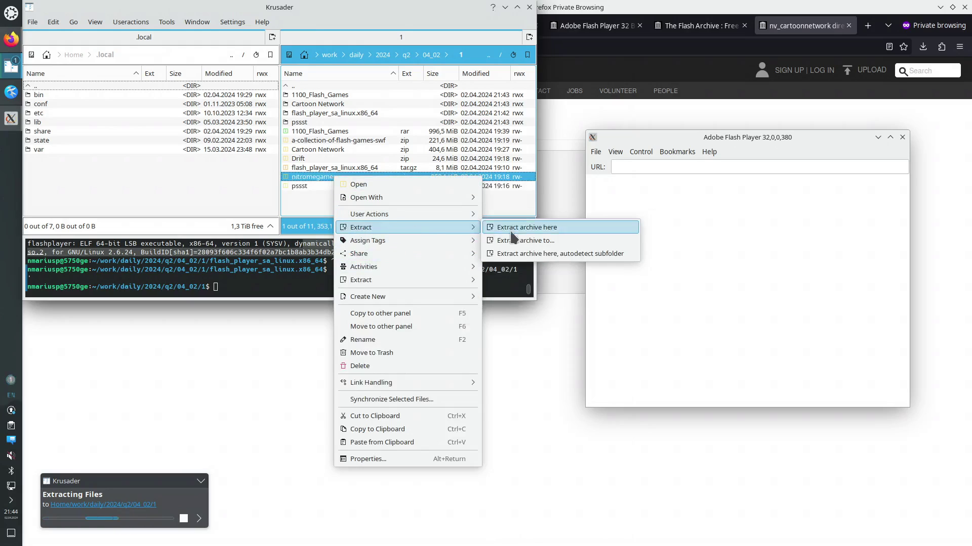
click(526, 254)
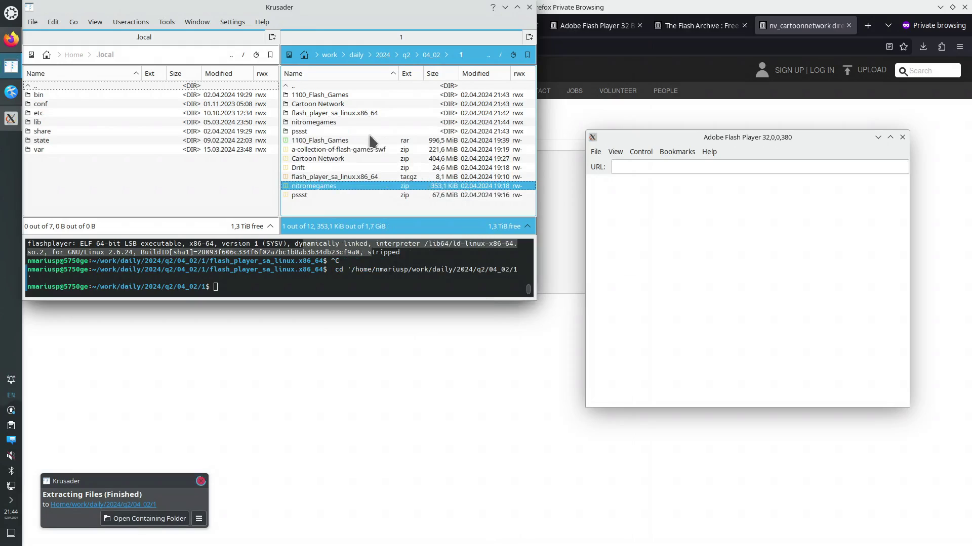
Step: Browse into 1100_Flash_Games/CD1, look inside its db folder and return to CD1
double_click(324, 95)
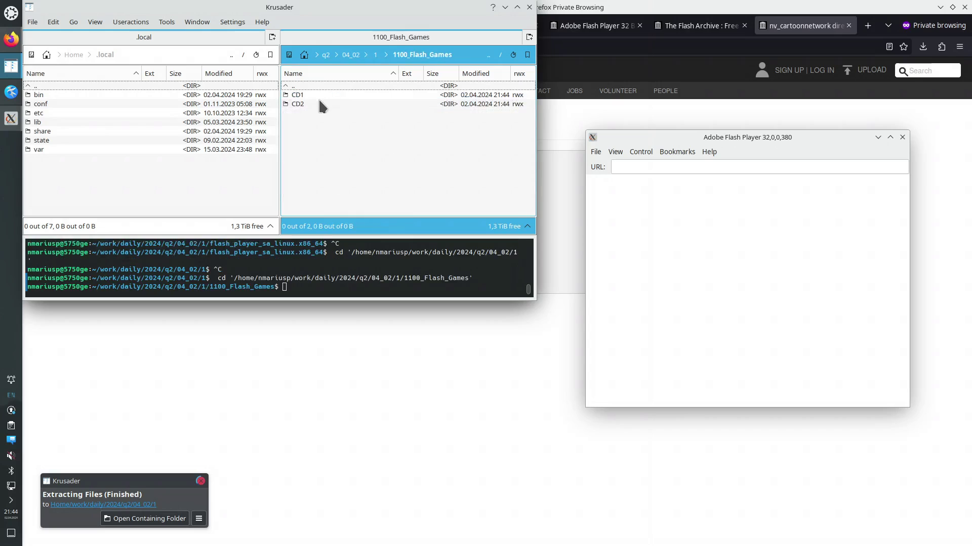
double_click(307, 95)
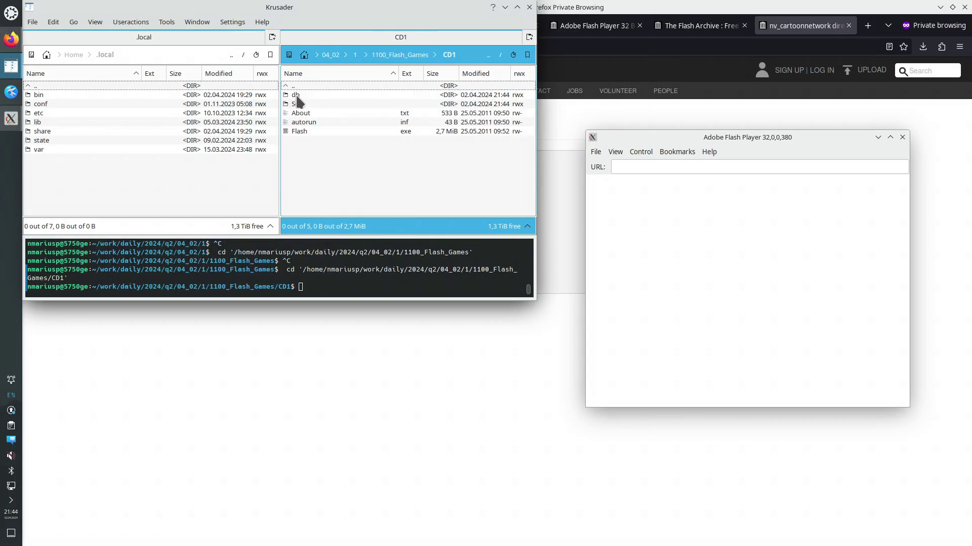
double_click(313, 95)
double_click(307, 87)
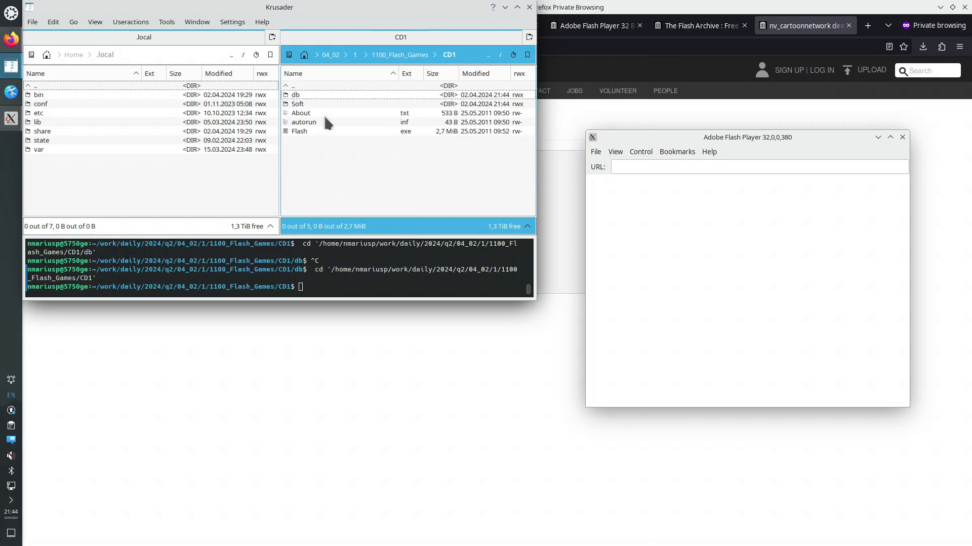
Step: Look through CD1's Soft folder for a Flash file, checking subfolder 10 and then opening subfolder 1000
key(Down)
key(Return)
key(Down)
key(Return)
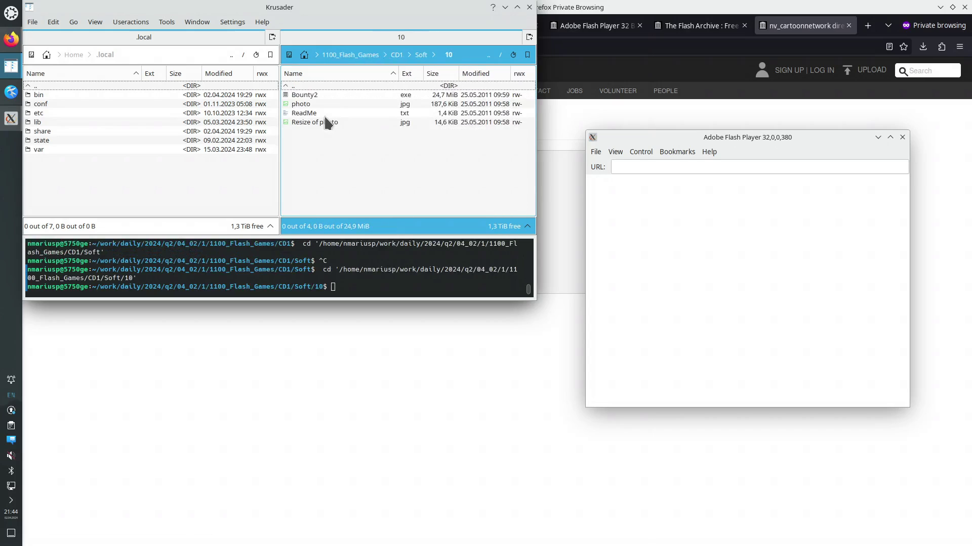
key(BackSpace)
key(Down)
key(Down)
key(Return)
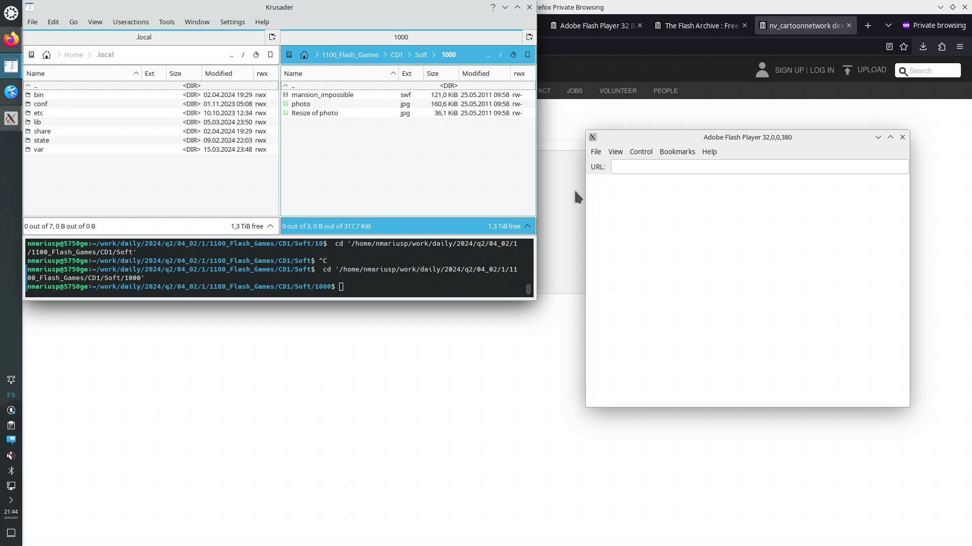
click(596, 152)
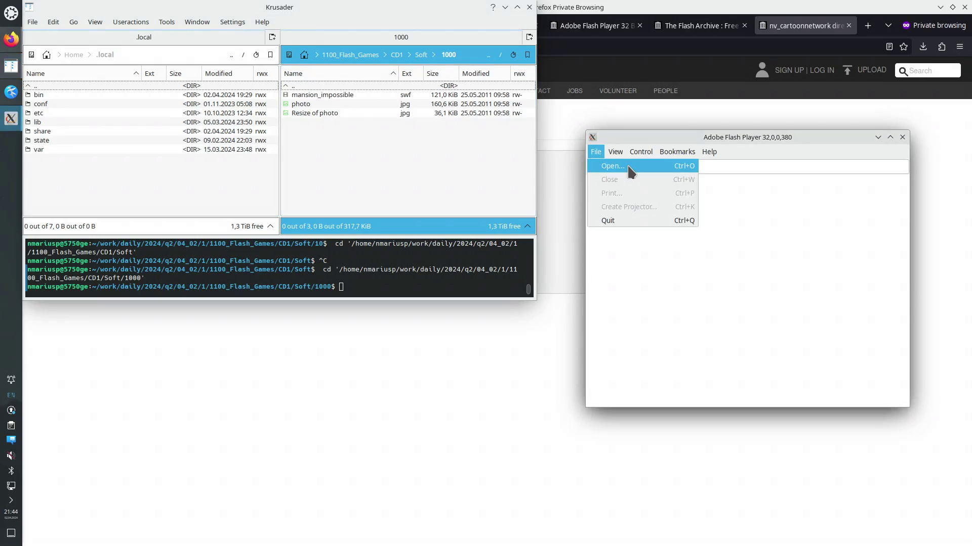
click(613, 166)
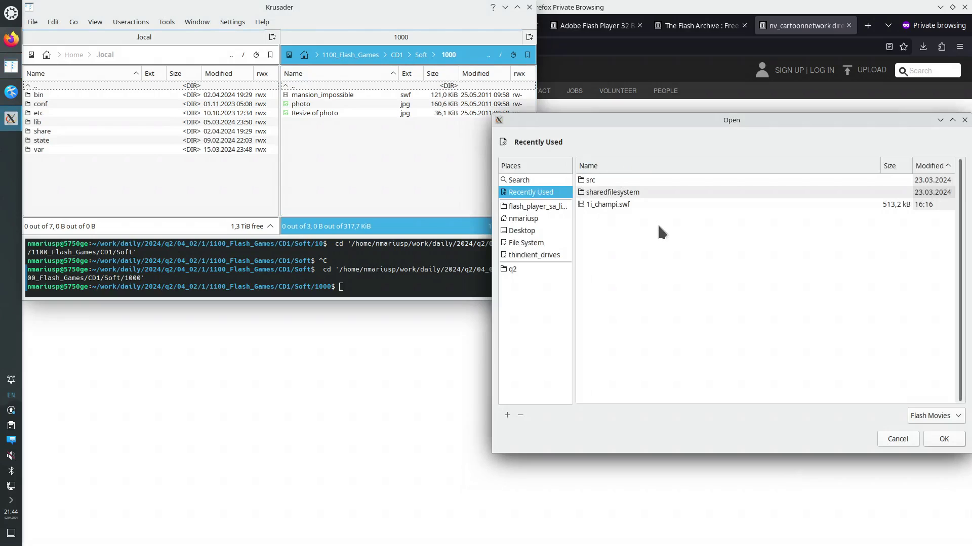
click(964, 121)
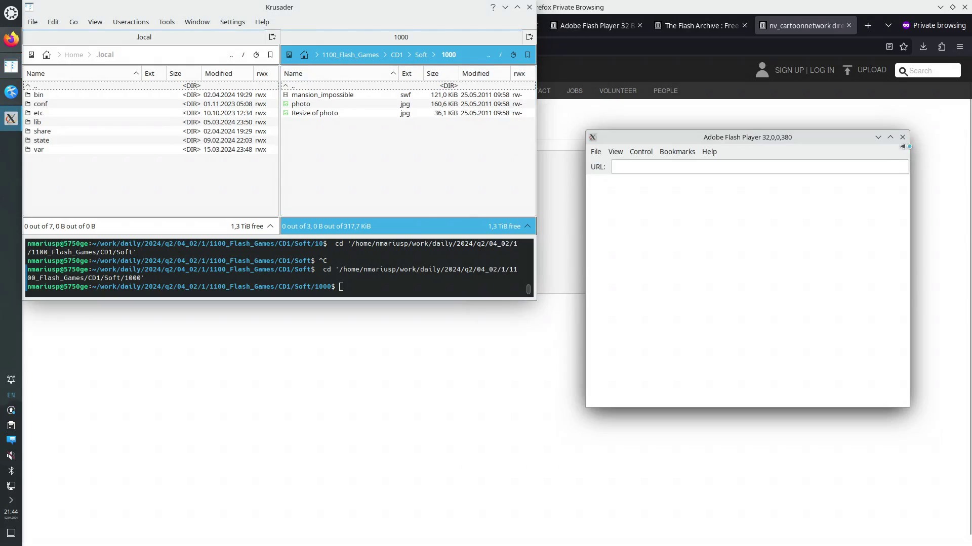
Step: Try to load mansion_impossible.swf by dropping it from the file manager onto the Flash Player window
click(332, 96)
drag(333, 99, 636, 234)
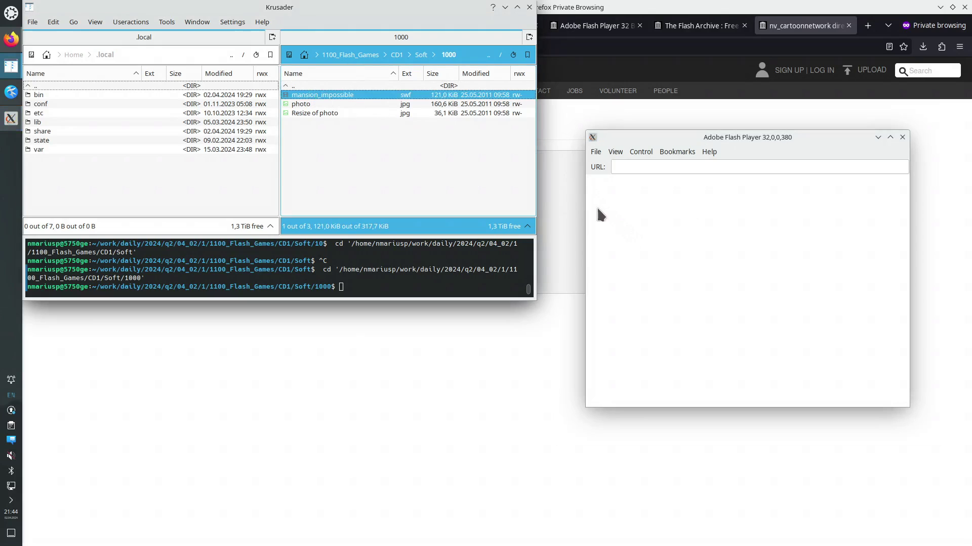
drag(597, 206, 603, 186)
click(595, 152)
click(608, 167)
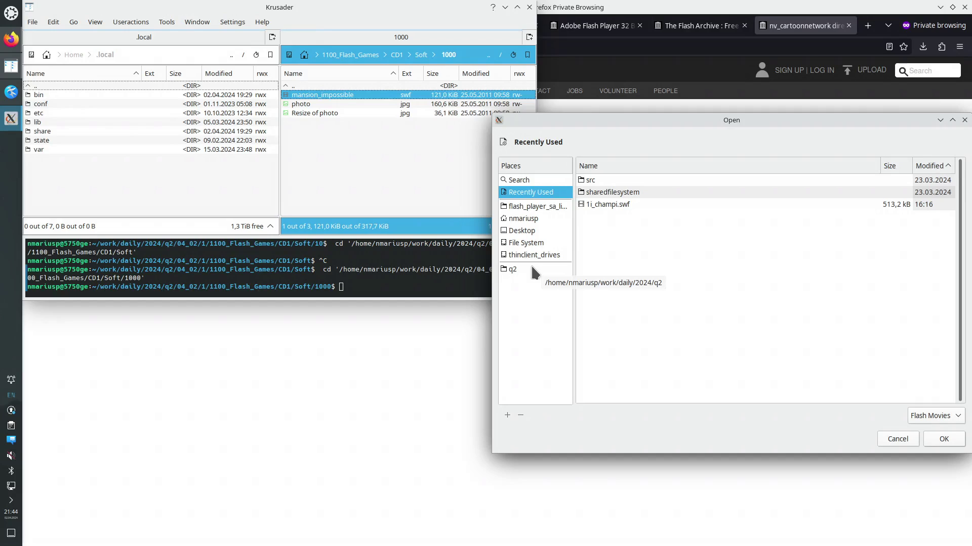
click(897, 439)
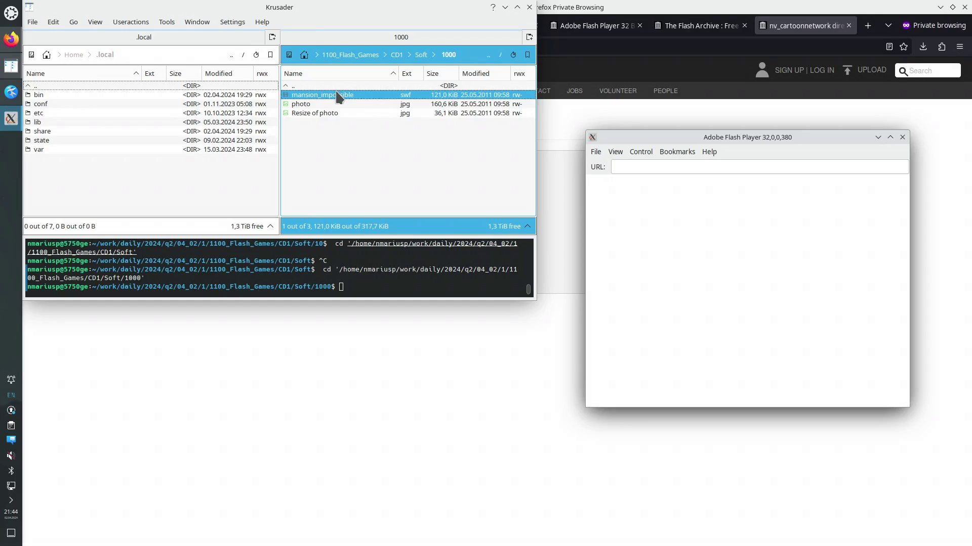
Step: Close Flash Player and go back up to the flash_player_sa_linux.x86_64 folder
click(903, 137)
key(BackSpace)
key(BackSpace)
key(BackSpace)
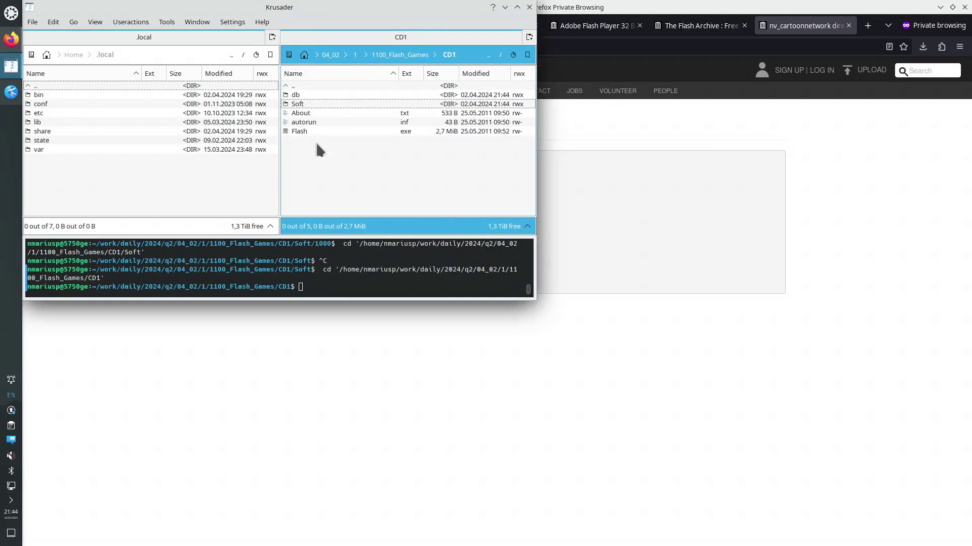
key(BackSpace)
key(Down)
key(Down)
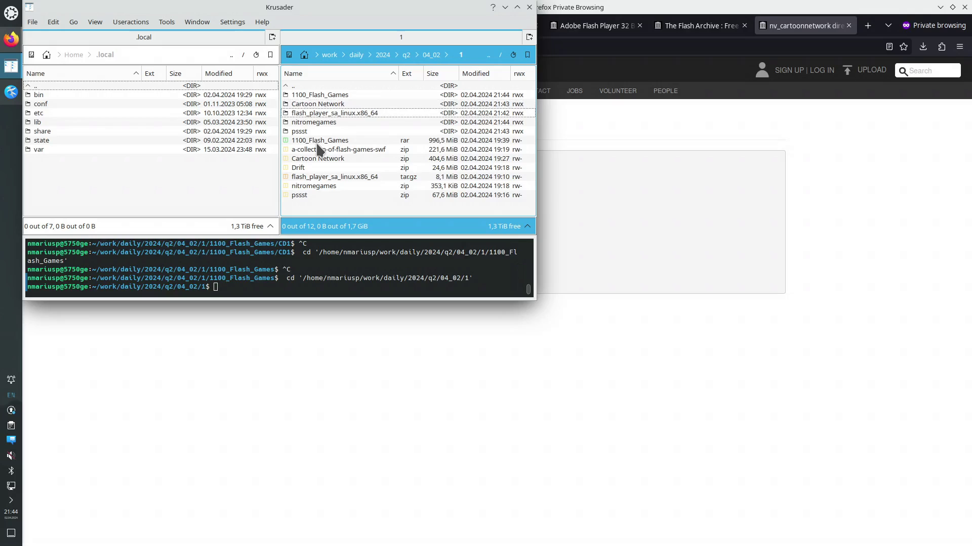
key(Return)
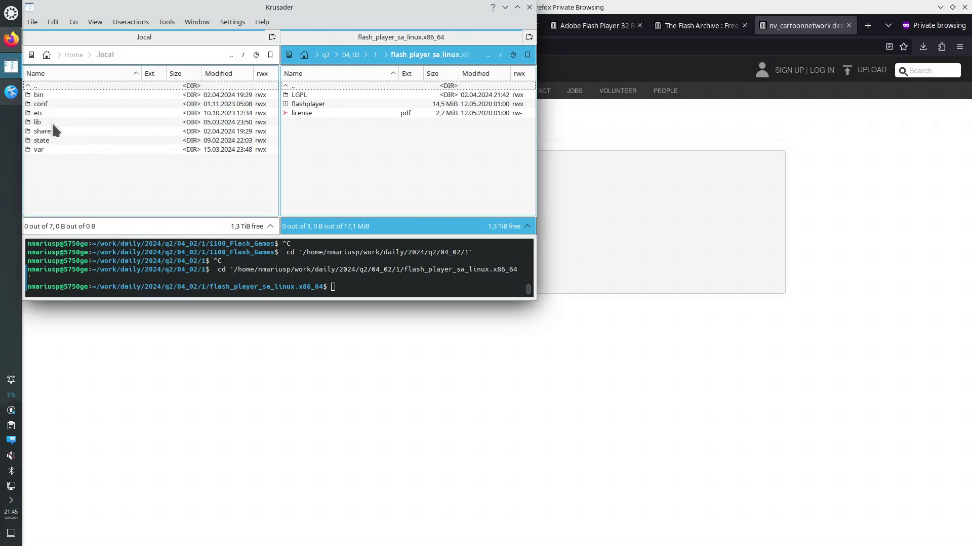
Step: Copy the flashplayer executable into the .local/bin folder, overwriting the existing file
double_click(40, 95)
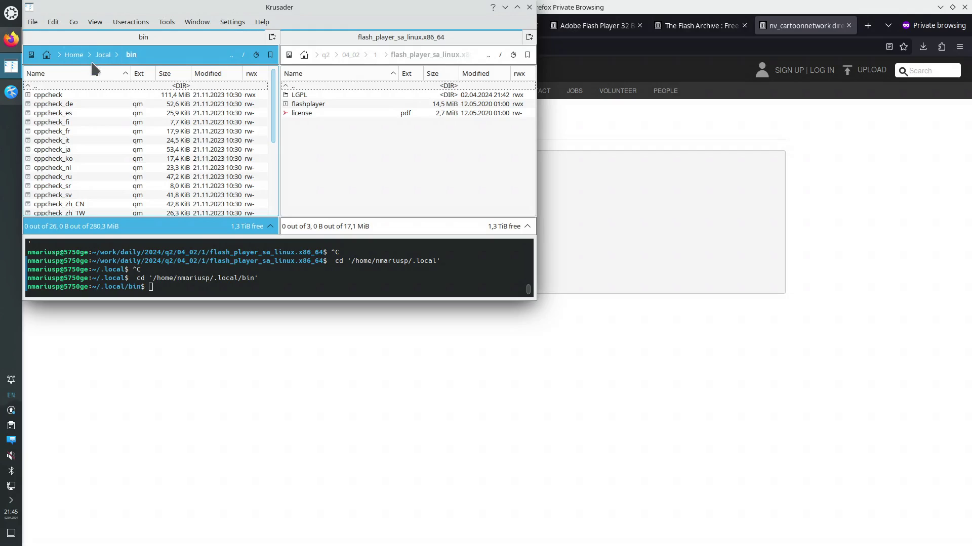
click(313, 105)
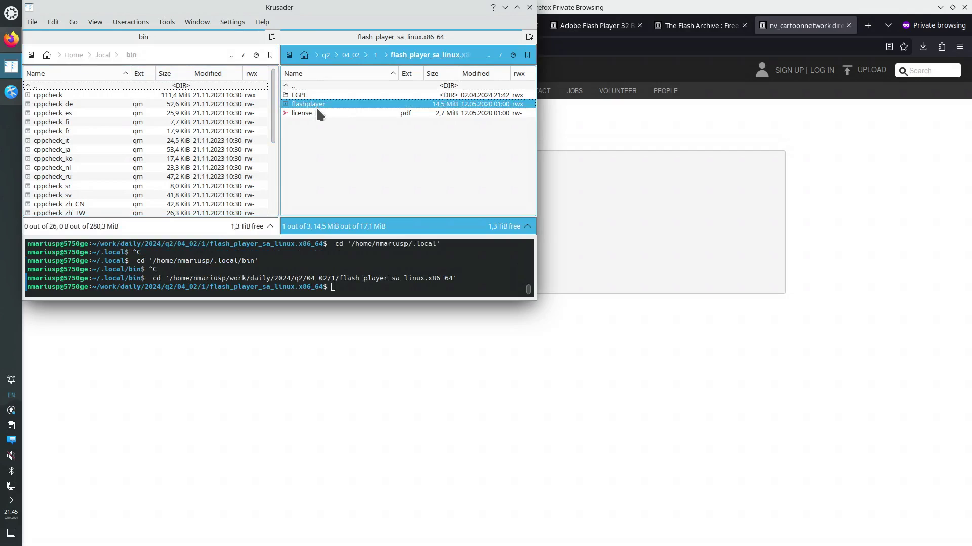
key(F5)
key(Return)
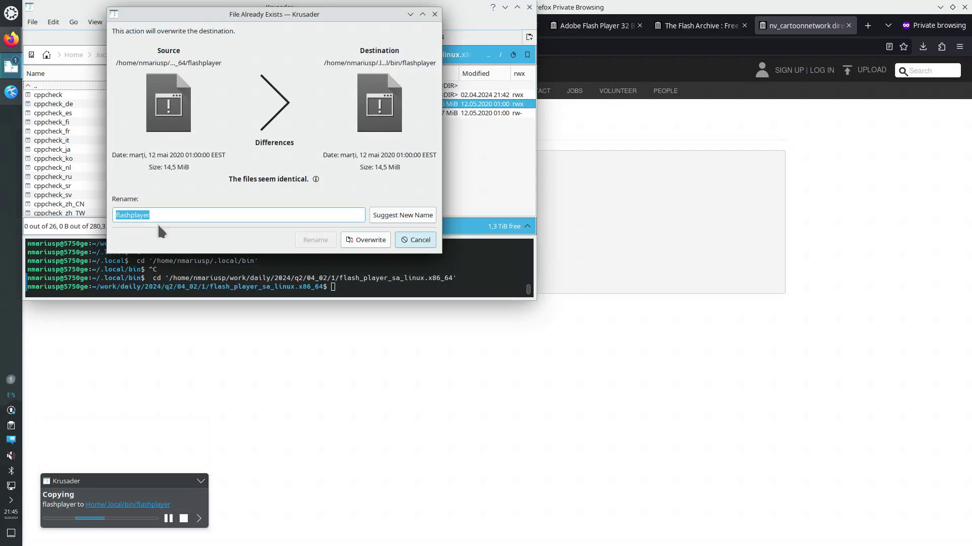
click(360, 240)
Step: Navigate to the game folder 1100_Flash_Games/CD1/Soft/1000
double_click(303, 86)
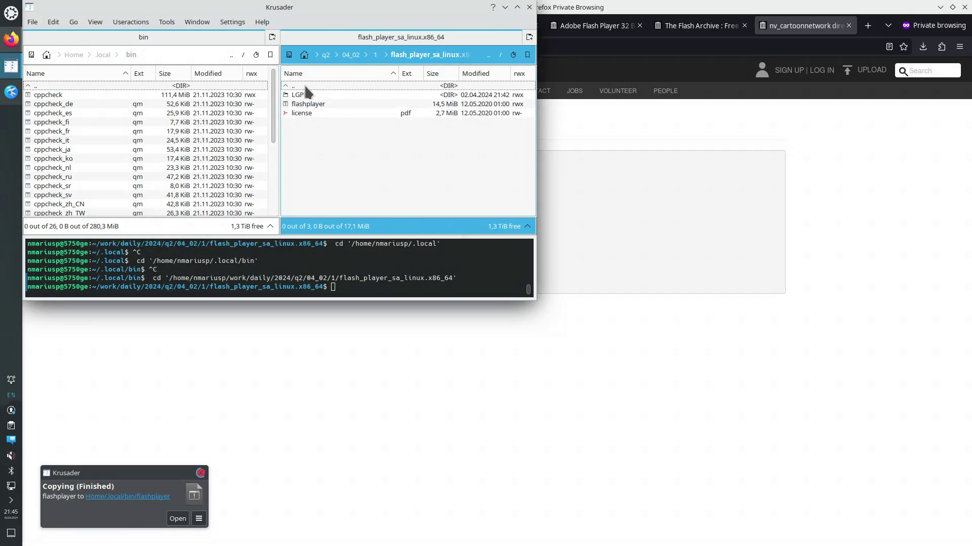
double_click(310, 96)
double_click(306, 96)
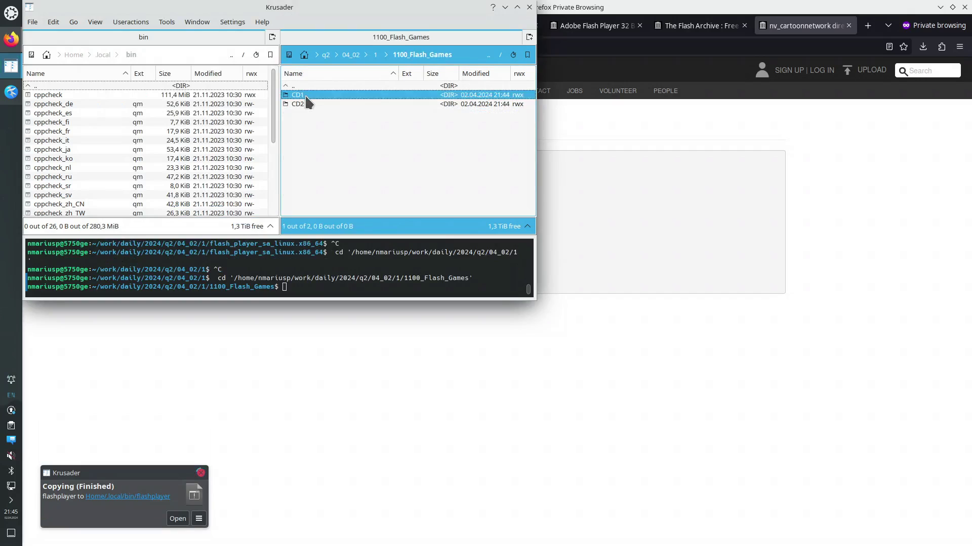
click(305, 104)
double_click(308, 104)
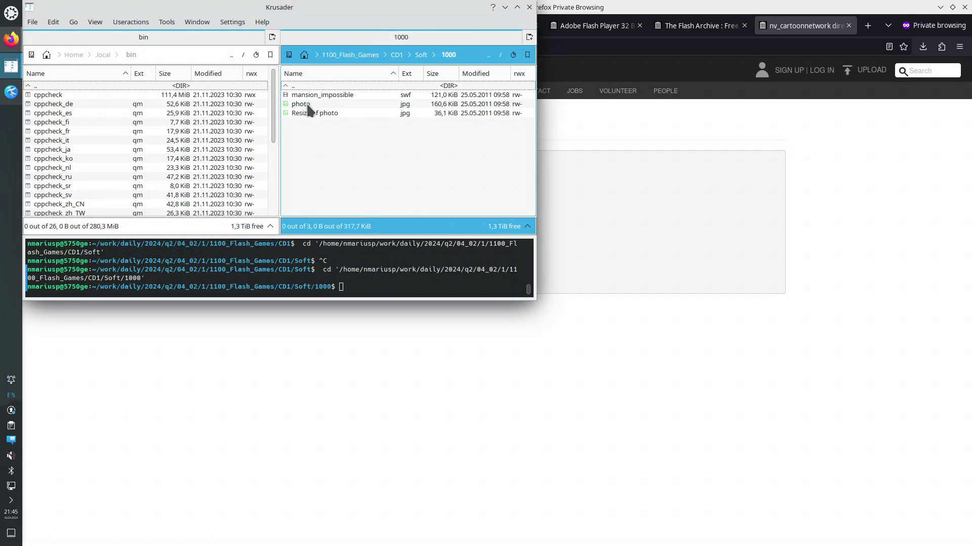
click(338, 96)
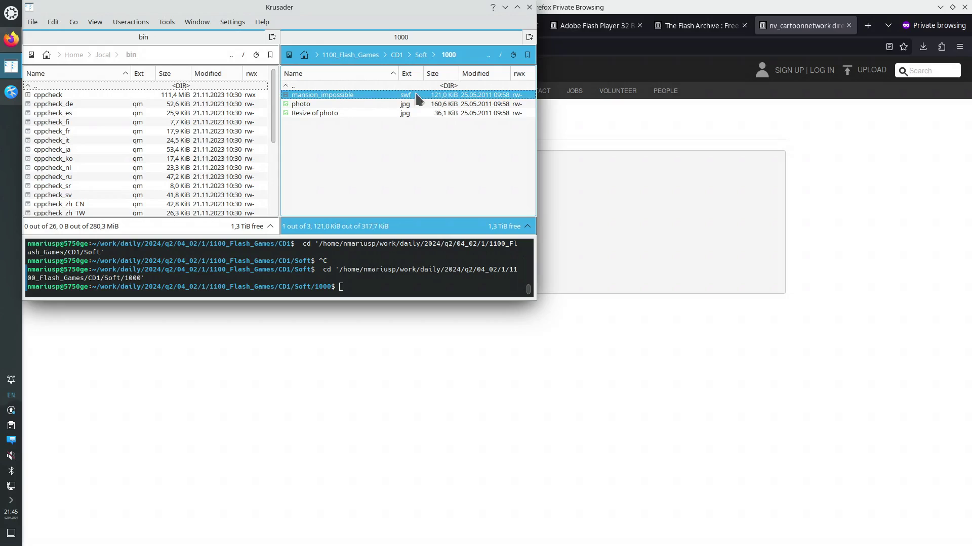
right_click(349, 100)
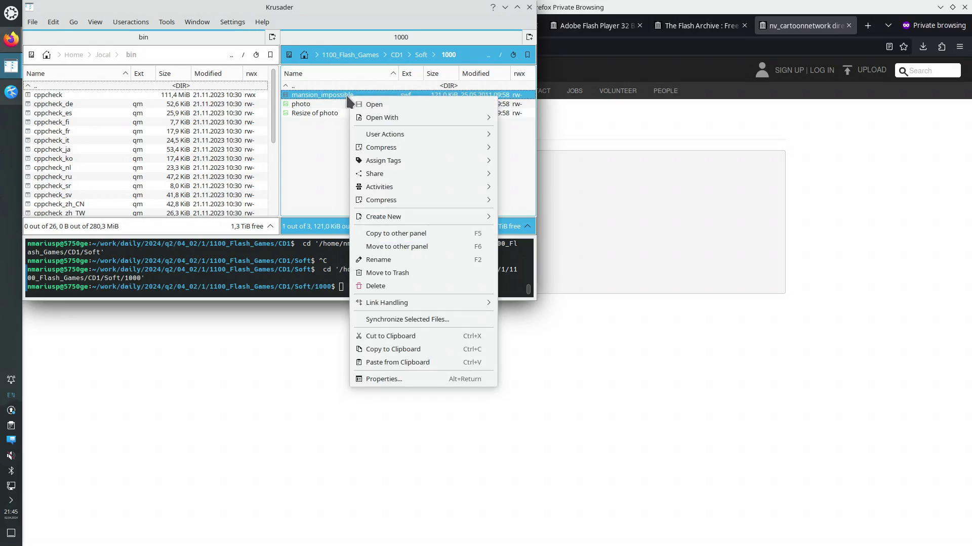
mouse_move(456, 117)
click(526, 173)
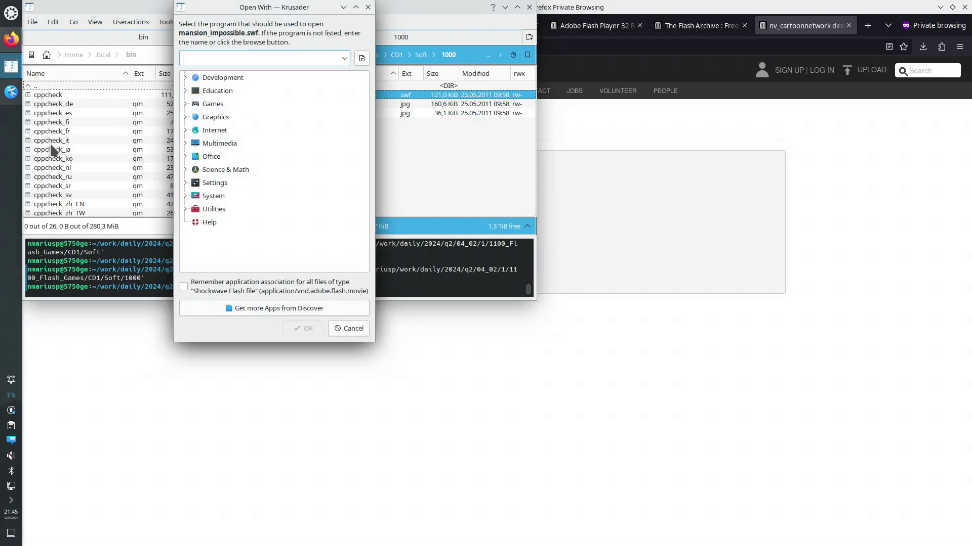
drag(323, 6, 578, 101)
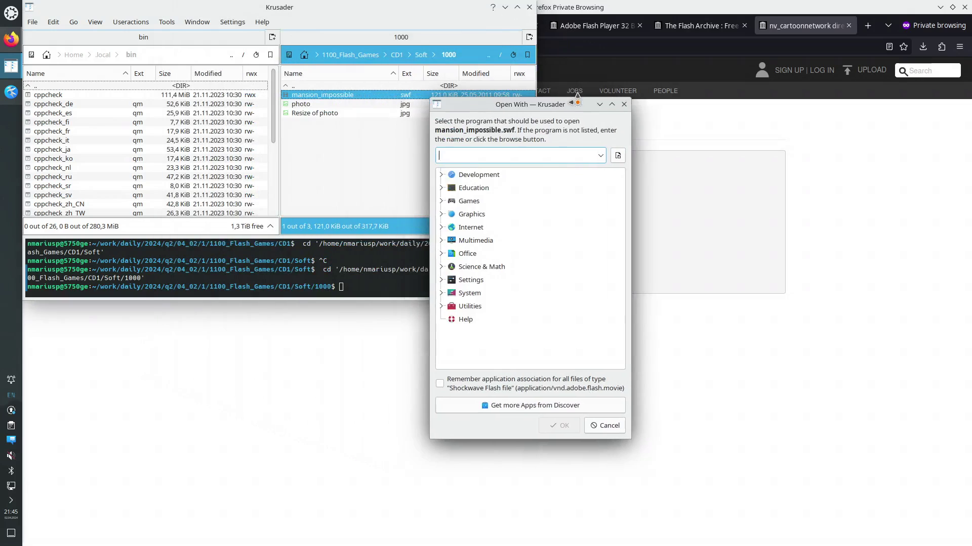
key(Escape)
Step: Search the .local/bin folder for "fla" and select the flashplayer executable
click(135, 168)
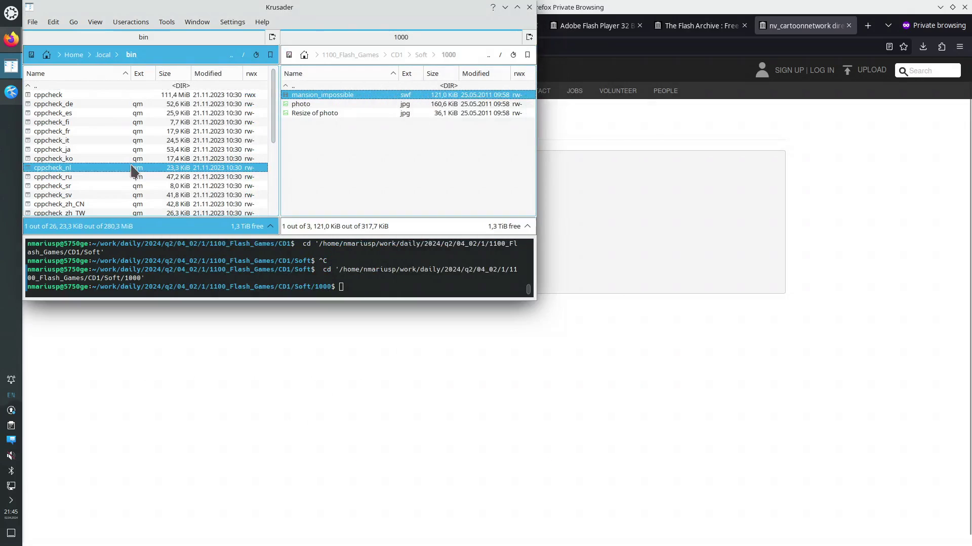
text(fla)
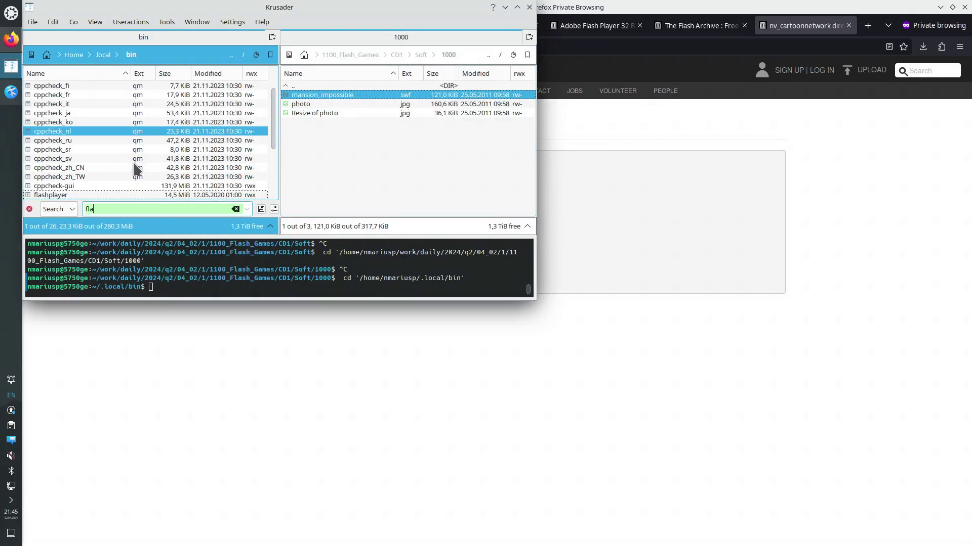
click(66, 196)
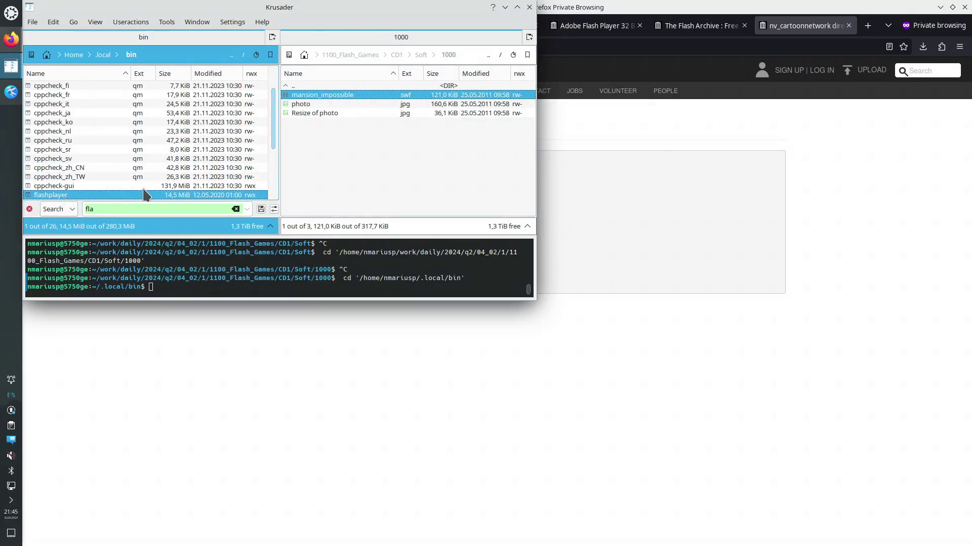
Step: Open mansion_impossible.swf with another application, entering the full path of the flashplayer executable in .local/bin as the program
right_click(337, 97)
mouse_move(402, 117)
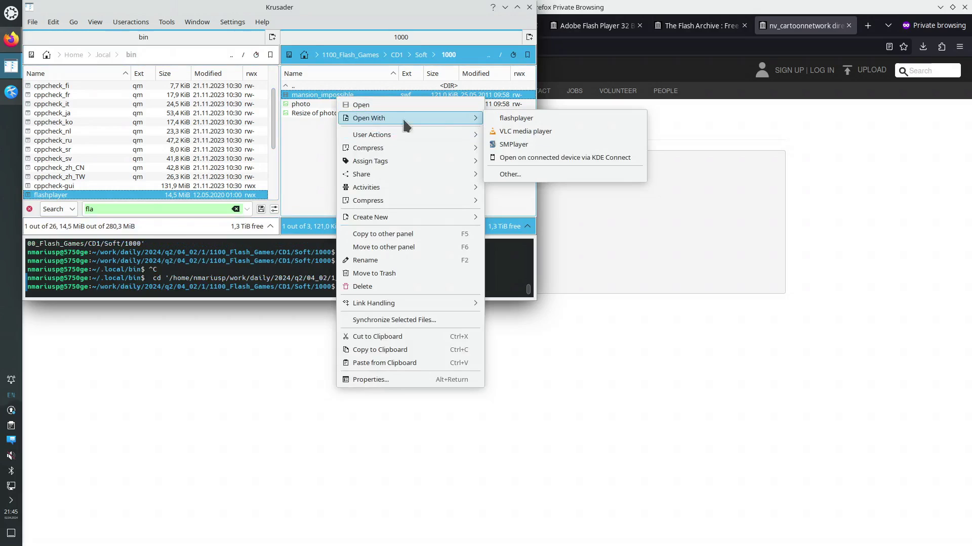
click(519, 174)
text(/home/nmariusp/.local/bin/flashplayer)
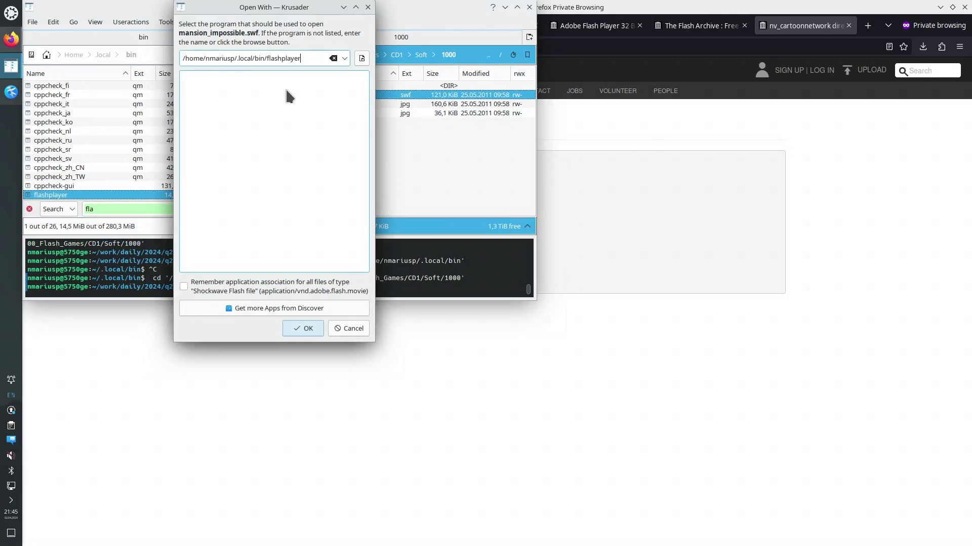
click(303, 330)
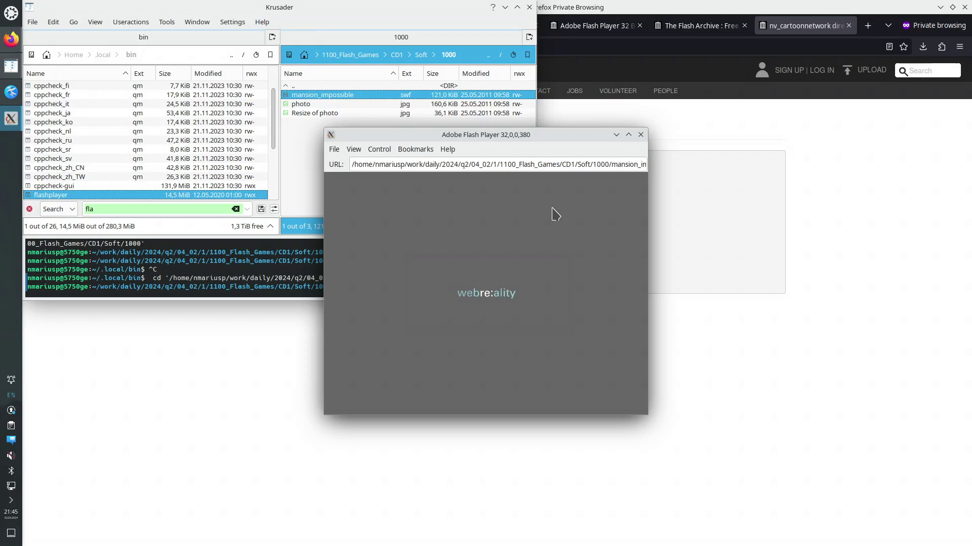
Step: Tile the Flash Player window beside the file manager, go through the Mansion: Impossible instructions and start the game
drag(532, 135, 778, 106)
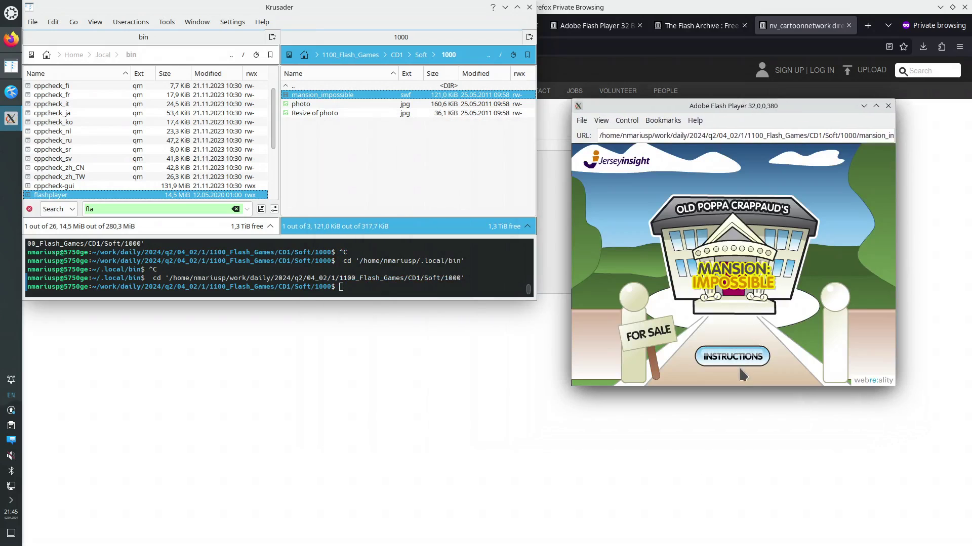
click(733, 361)
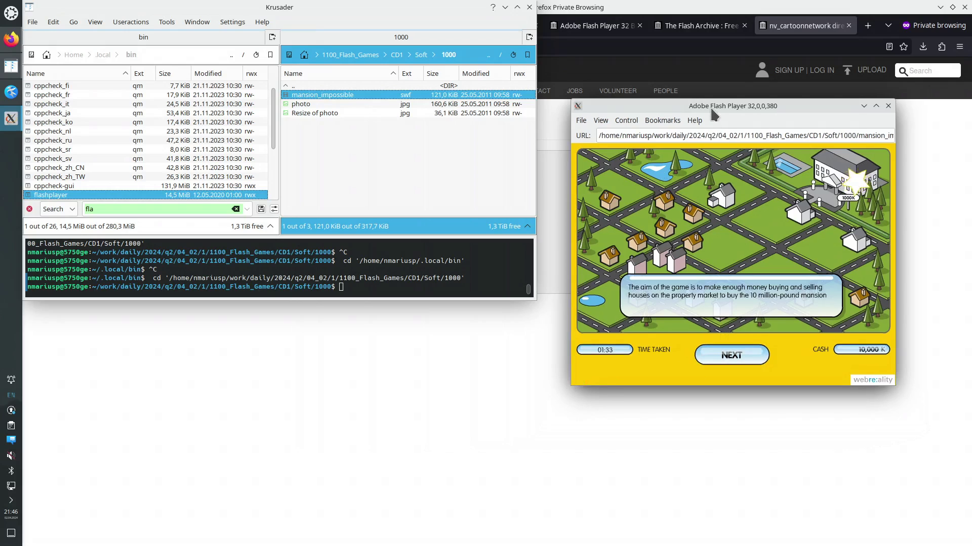
drag(710, 107, 969, 169)
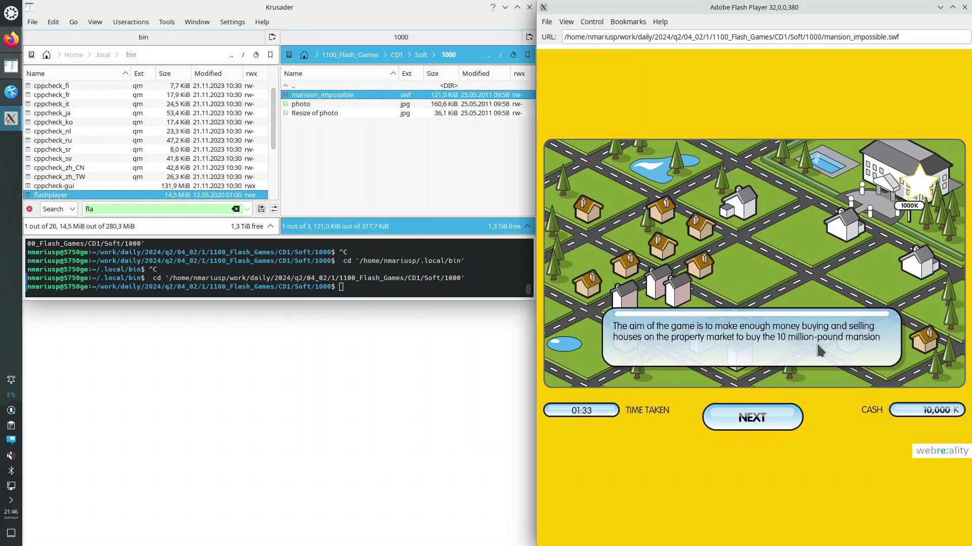
click(755, 422)
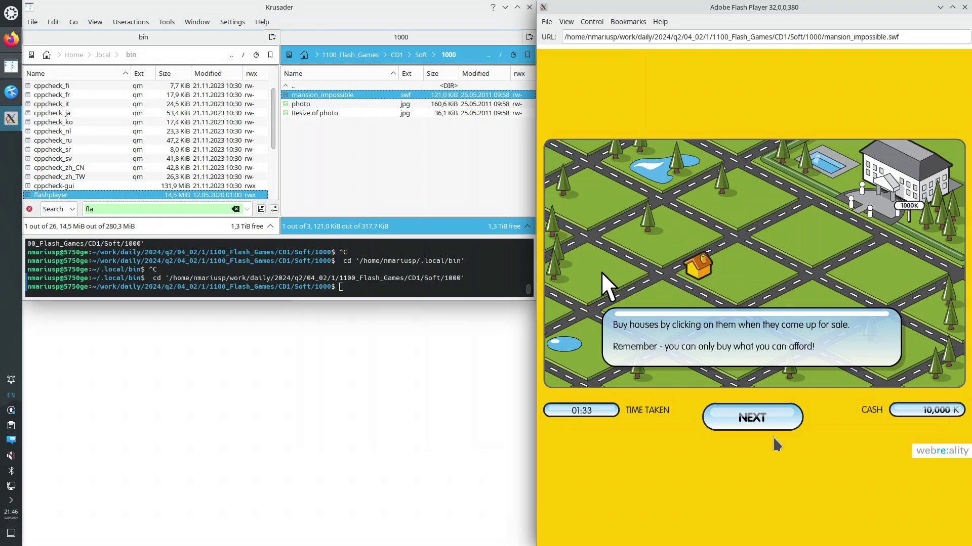
click(756, 420)
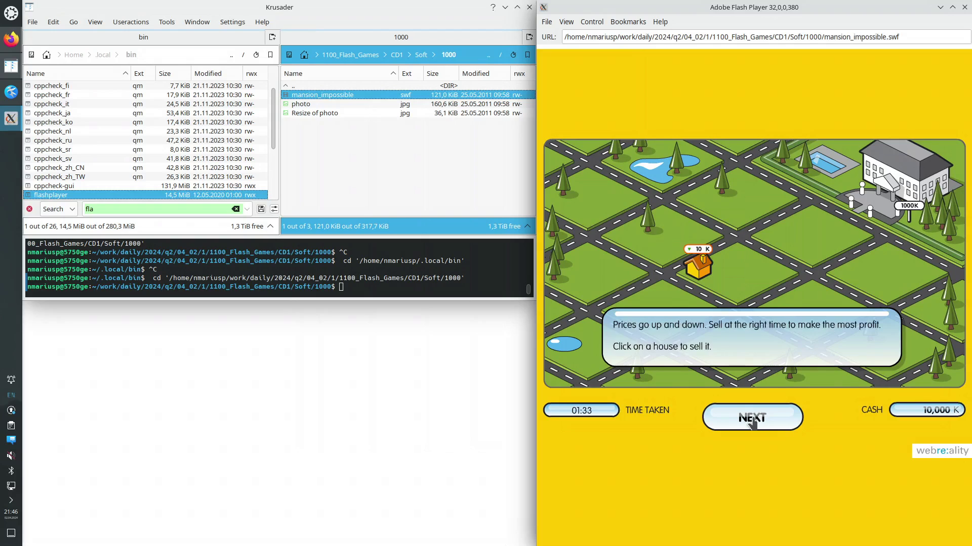
click(754, 423)
click(754, 423)
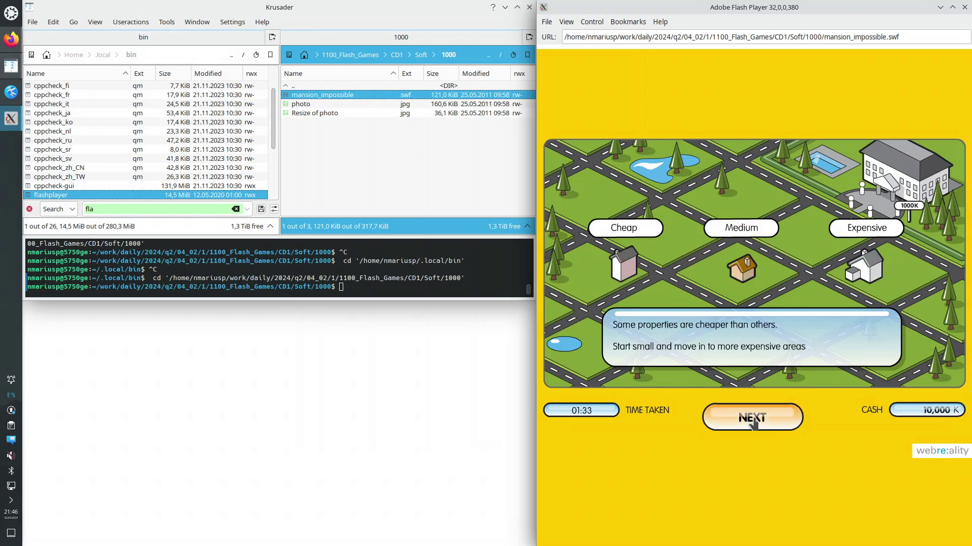
click(760, 396)
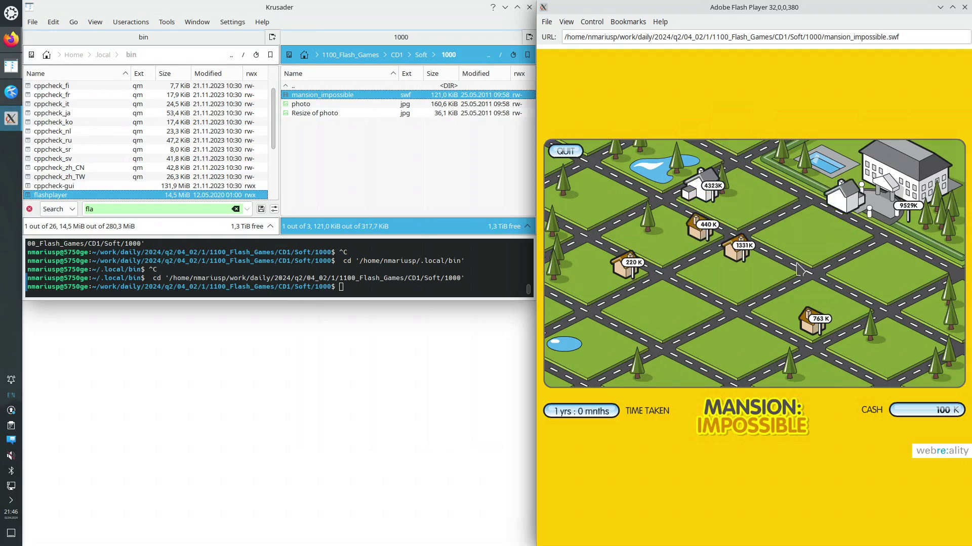
Step: Buy two cheap houses one after the other in Mansion: Impossible, reselling each once its price has risen
click(659, 293)
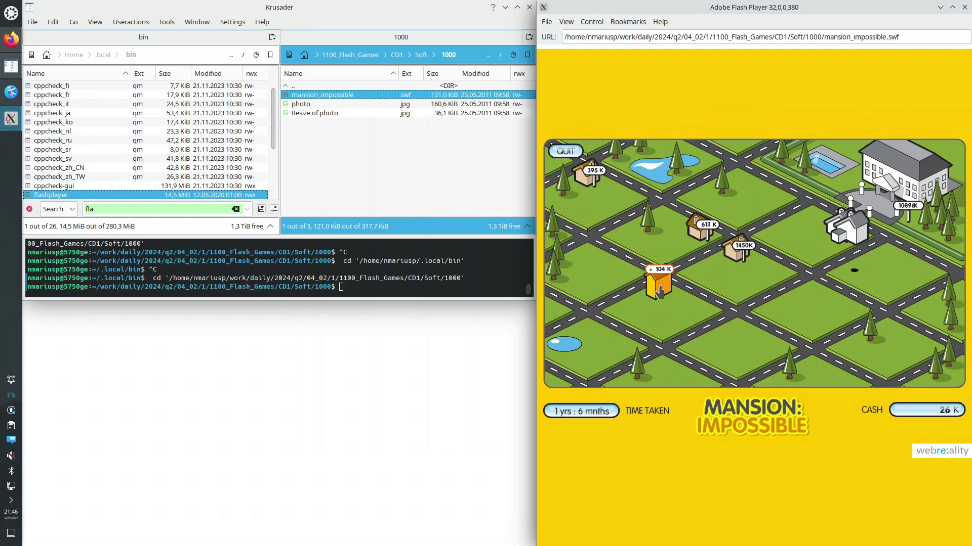
click(659, 287)
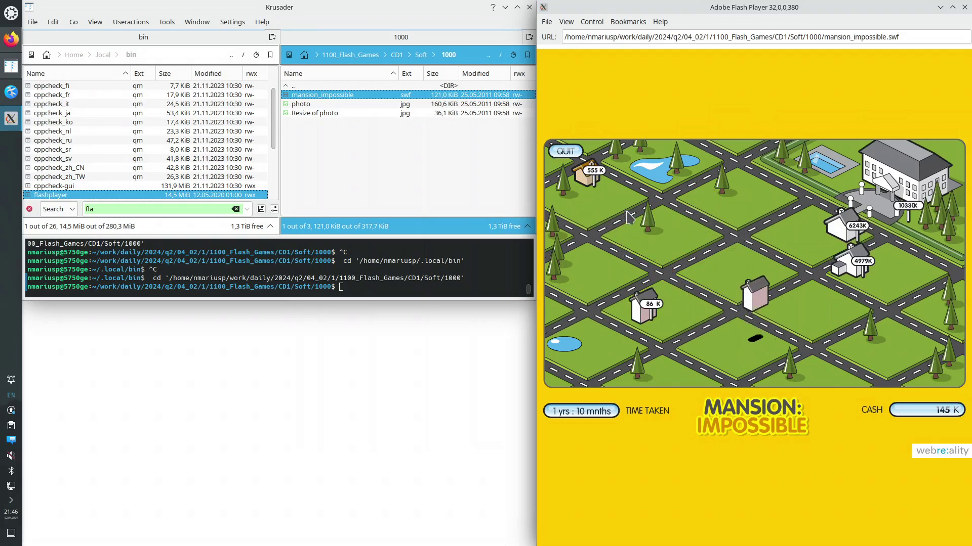
click(648, 314)
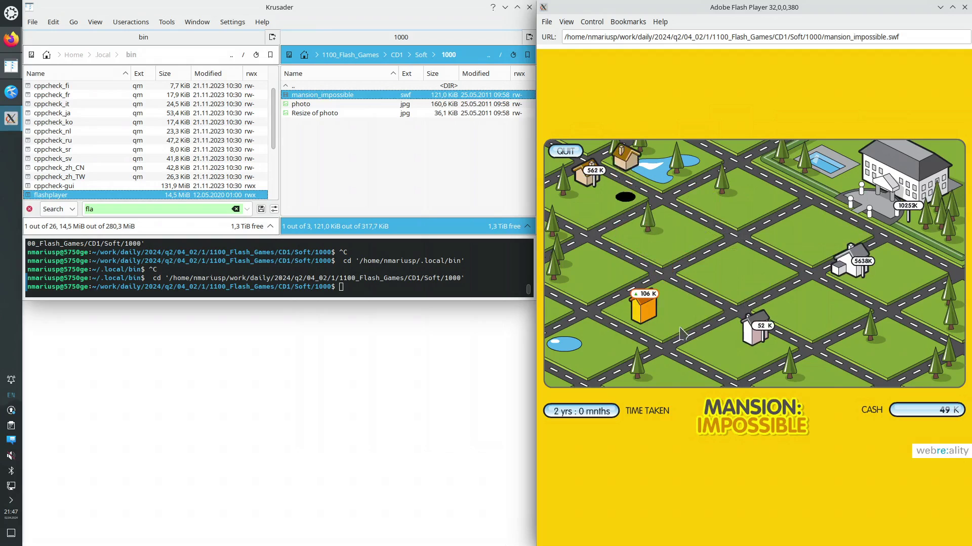
click(646, 313)
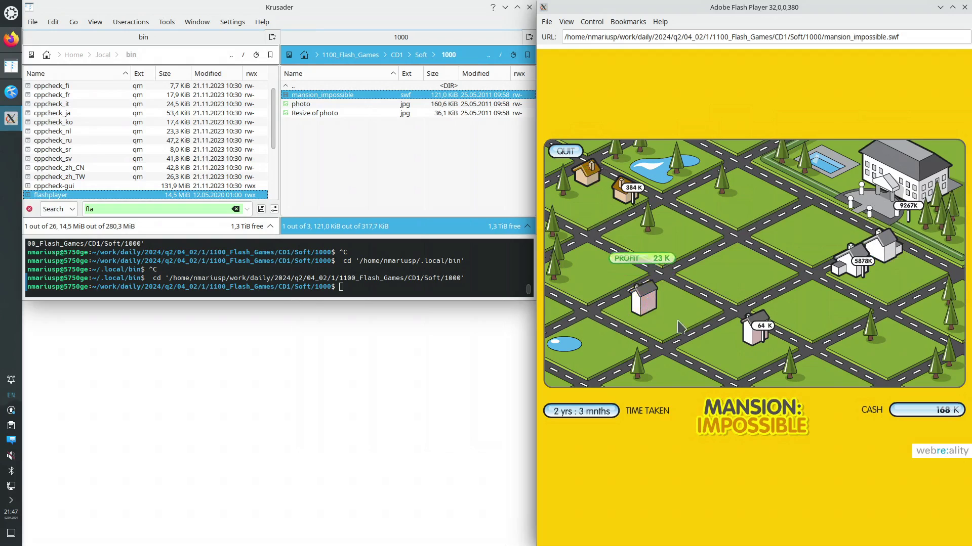
Step: Buy four more cheap houses in Mansion: Impossible and resell three of them at a profit
click(756, 344)
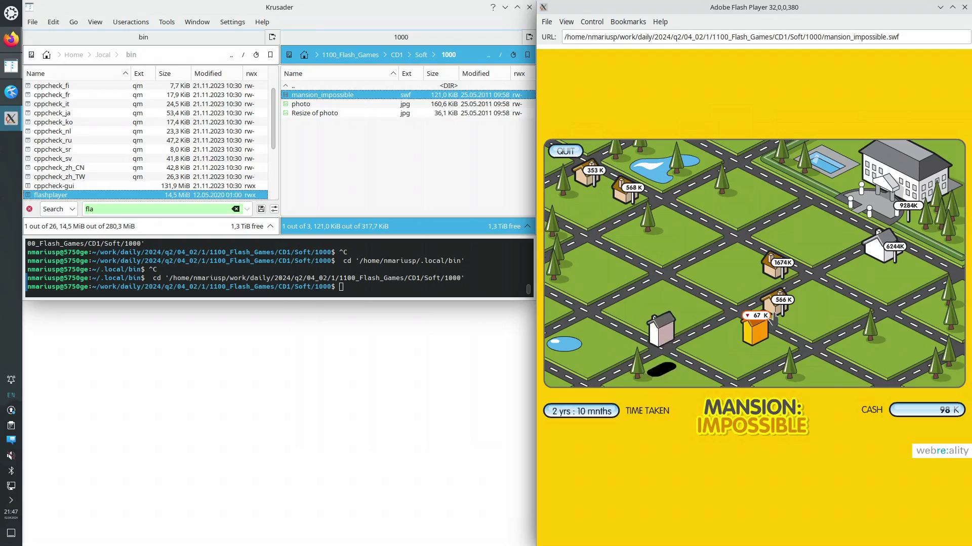
click(669, 369)
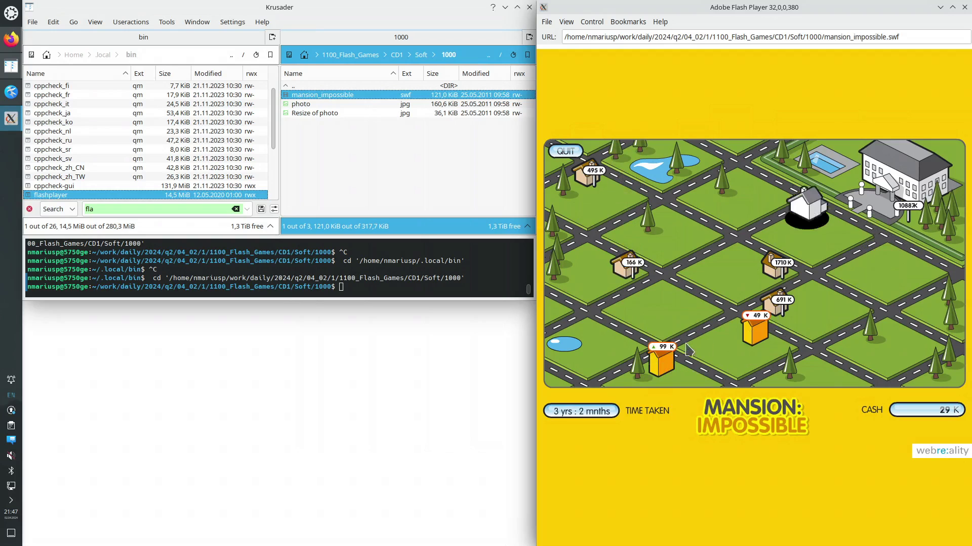
click(662, 360)
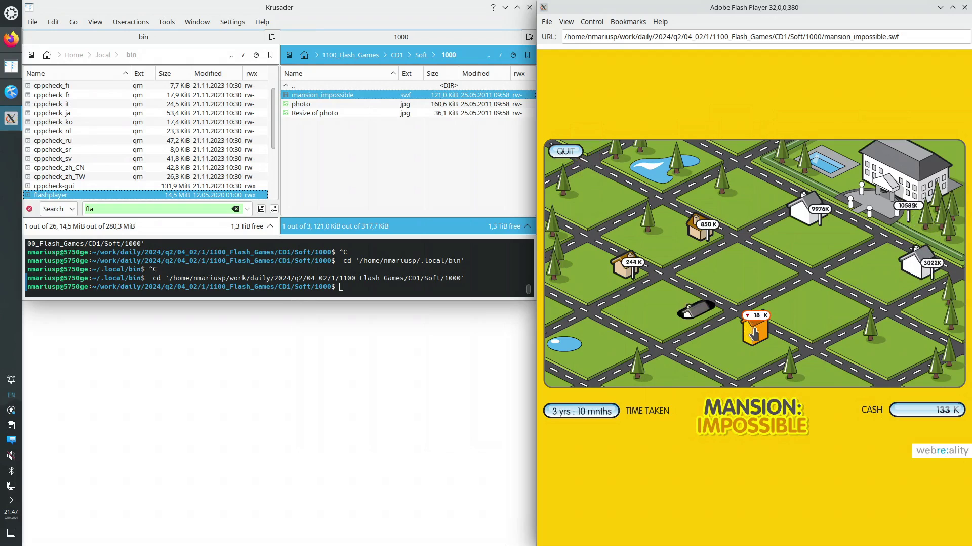
click(697, 306)
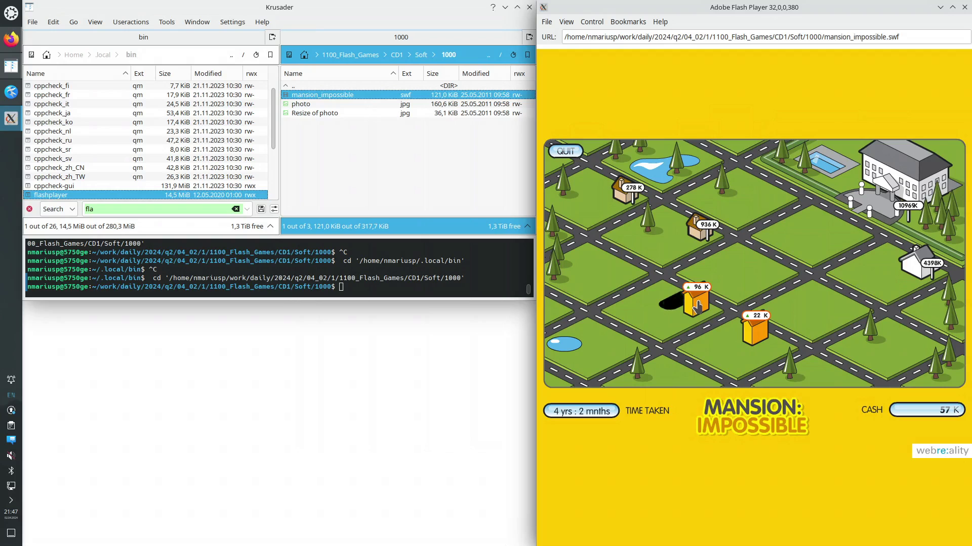
click(698, 307)
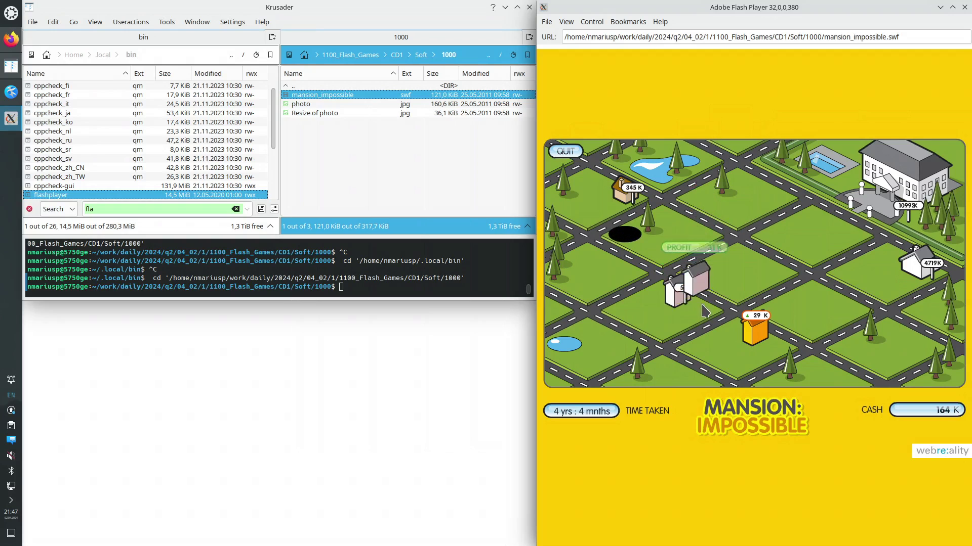
click(676, 293)
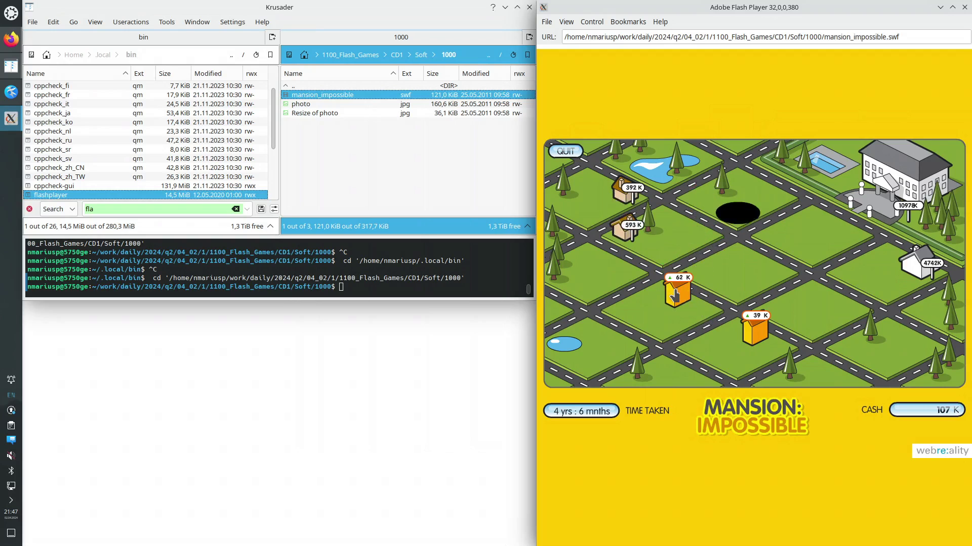
click(677, 295)
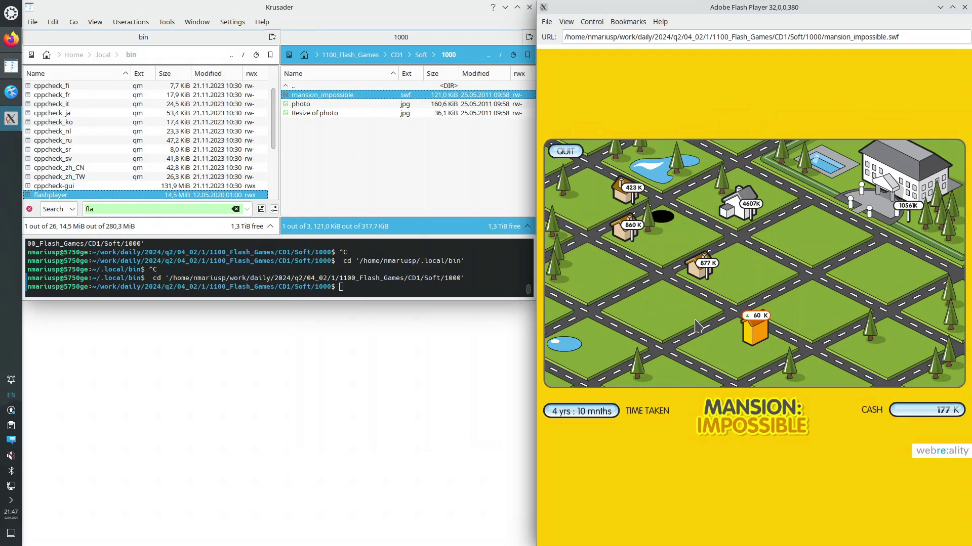
Step: Close Flash Player, return to the Soft folder and open the game folder 1001
click(964, 8)
double_click(296, 86)
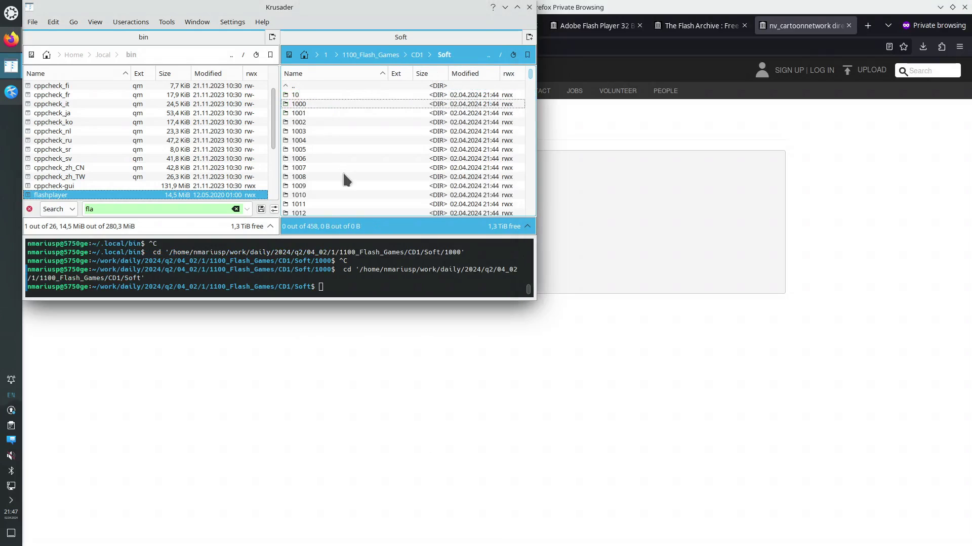
key(Down)
key(Return)
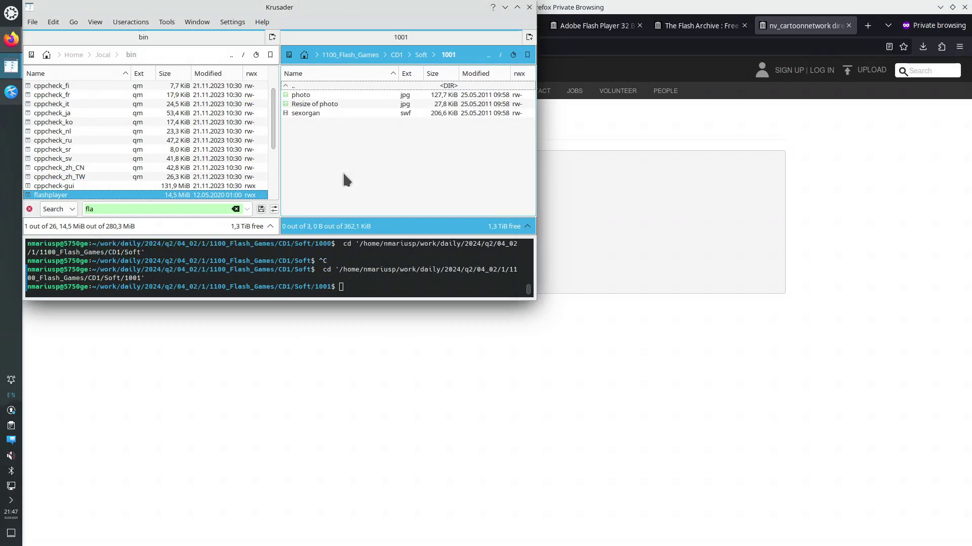
Step: Go back up from folder 1001 through Soft and CD1 to the 1100_Flash_Games folder
key(BackSpace)
key(Up)
key(Up)
key(Return)
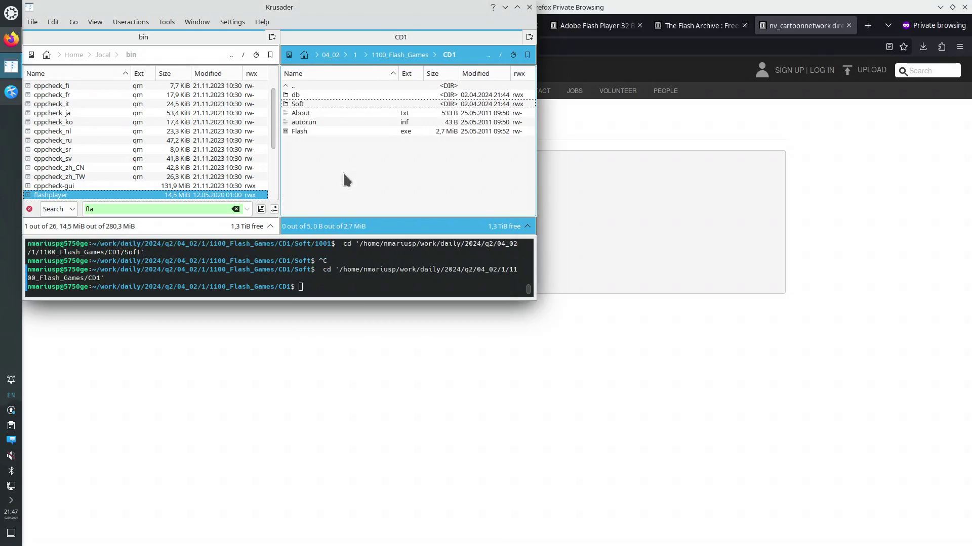
key(Down)
key(Up)
key(Up)
key(Up)
key(Return)
Step: Open the soft folder inside the CD2 folder of 1100_Flash_Games
key(Down)
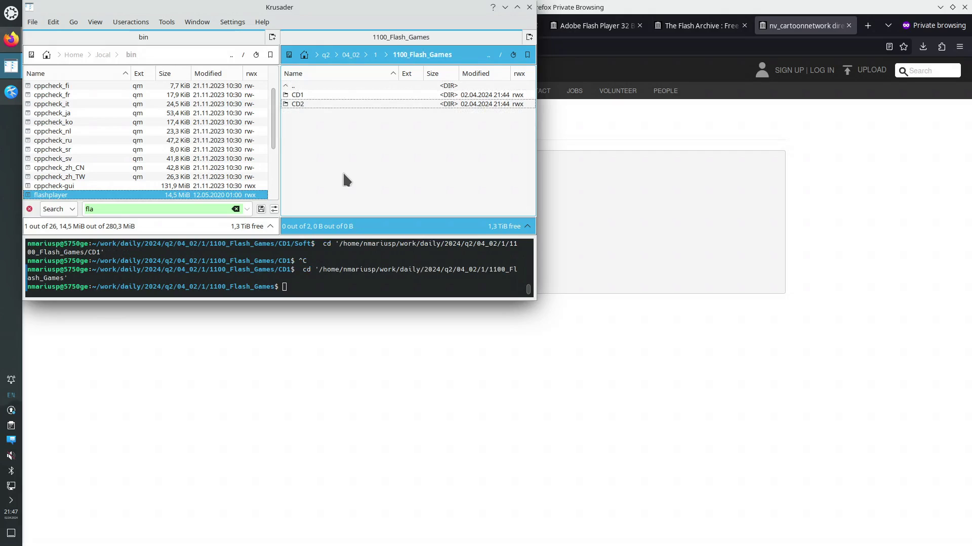
key(Return)
key(Down)
key(Return)
key(Down)
key(Down)
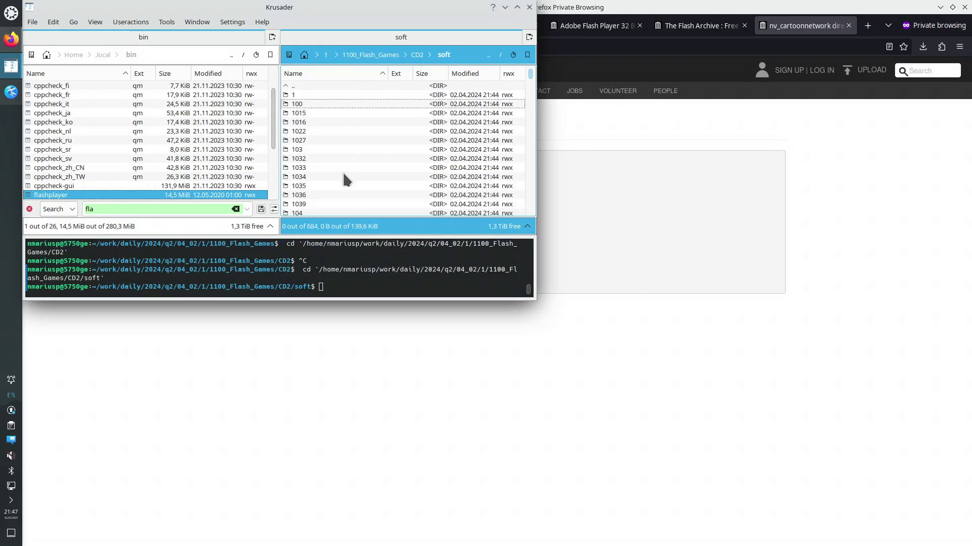
Step: Enter the game folder 1033, launch forest_fight.swf in Flash Player and tile its window beside the file manager
key(Down)
key(Down)
key(Down)
key(Down)
key(Down)
key(Down)
key(Down)
key(Return)
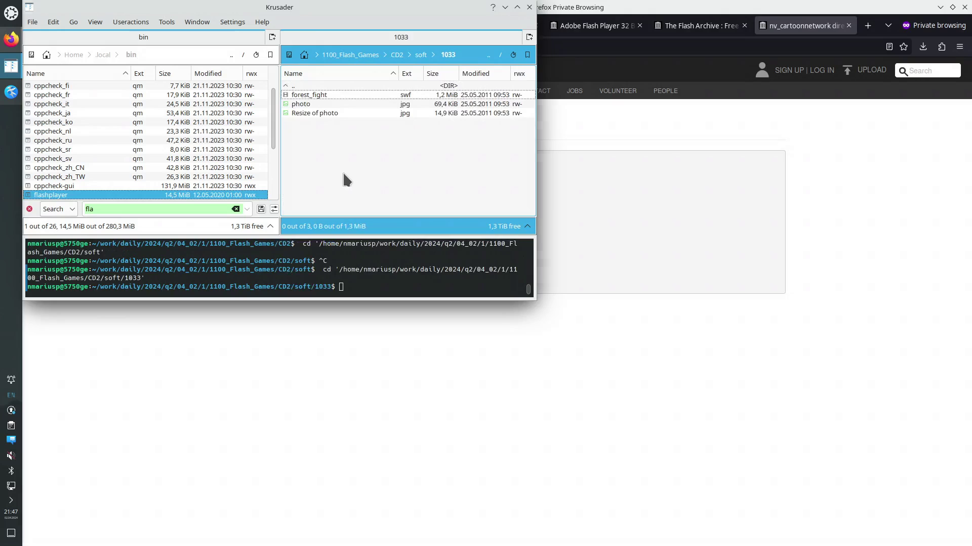
key(Return)
key(super+Right)
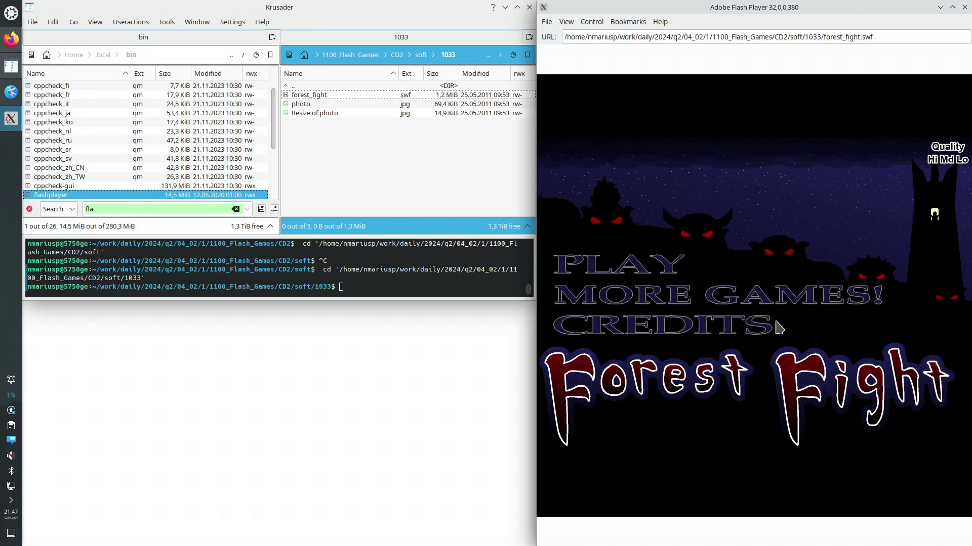
Step: Start a Forest Fight game on easy difficulty, passing through the story and how-to-play screens
click(652, 267)
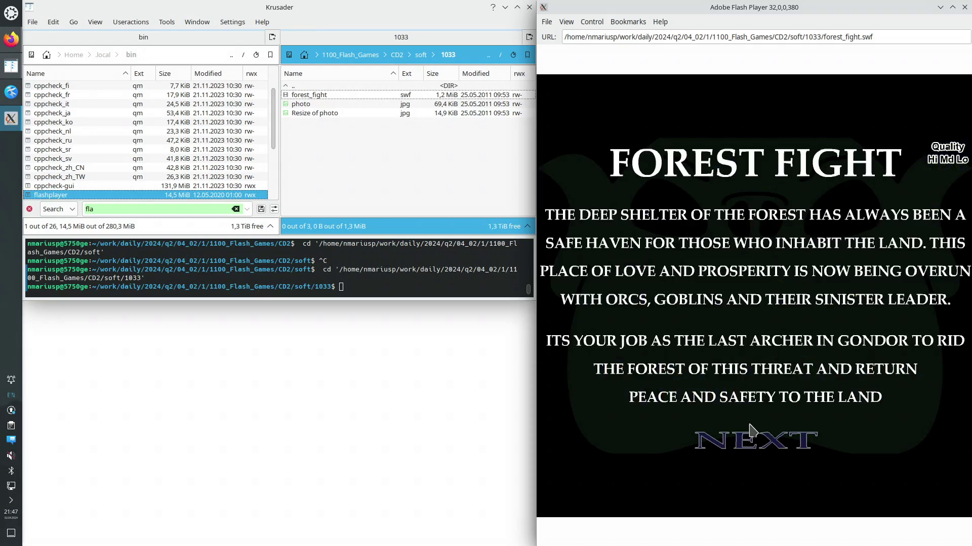
click(750, 444)
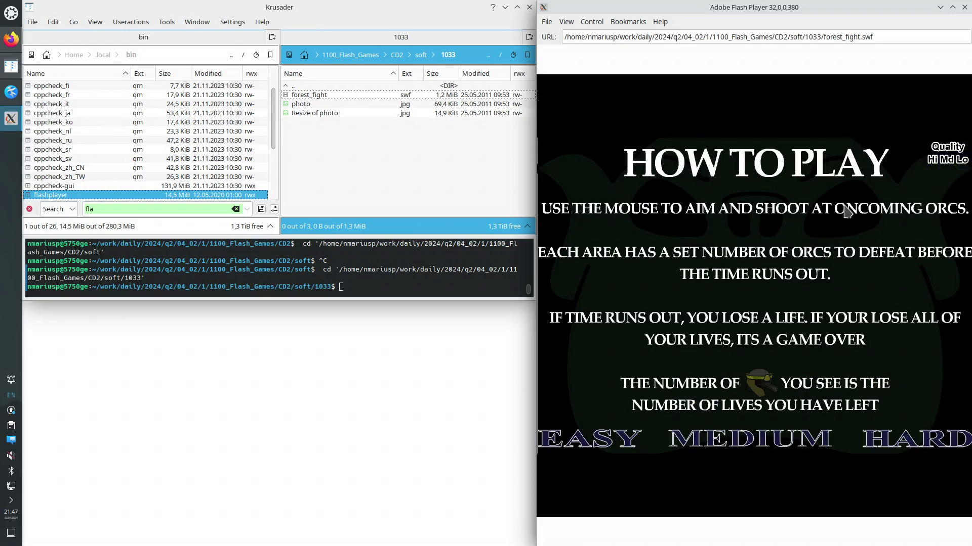
click(610, 447)
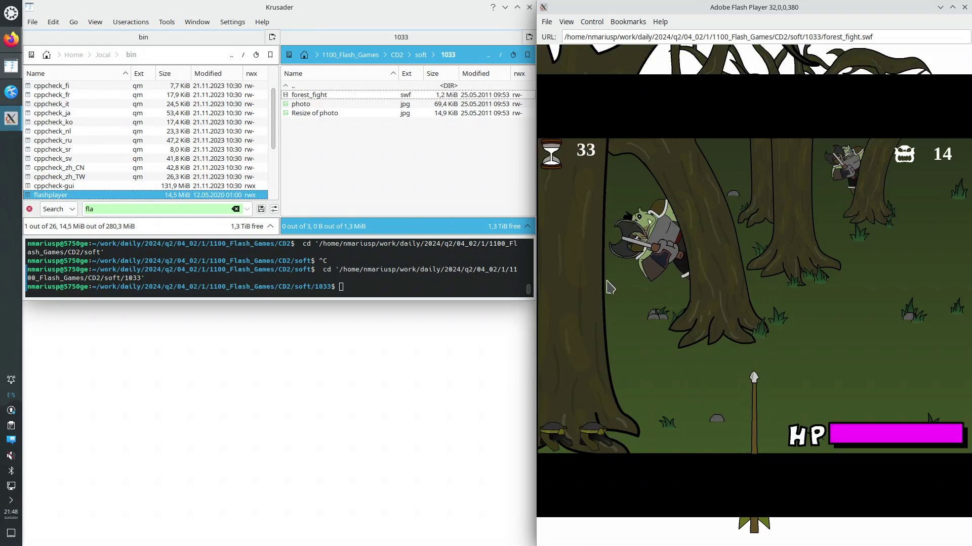
Step: Shoot arrows at the oncoming orcs among the trees in the first forest area
click(589, 293)
click(652, 237)
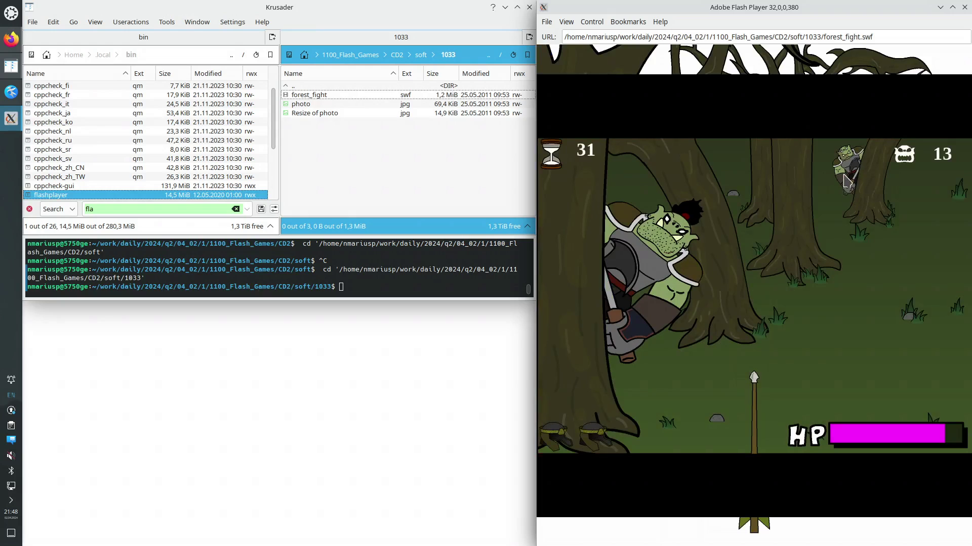
click(657, 263)
click(657, 263)
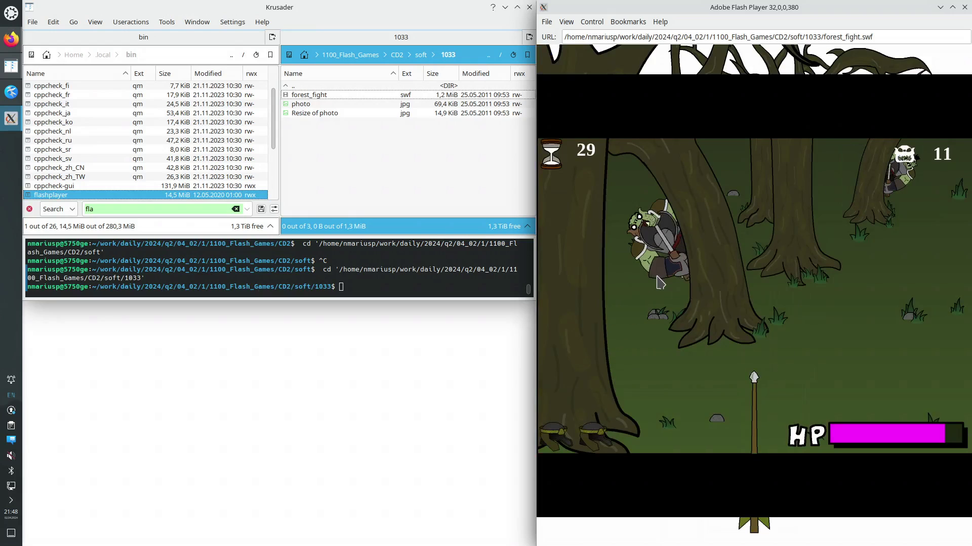
click(652, 271)
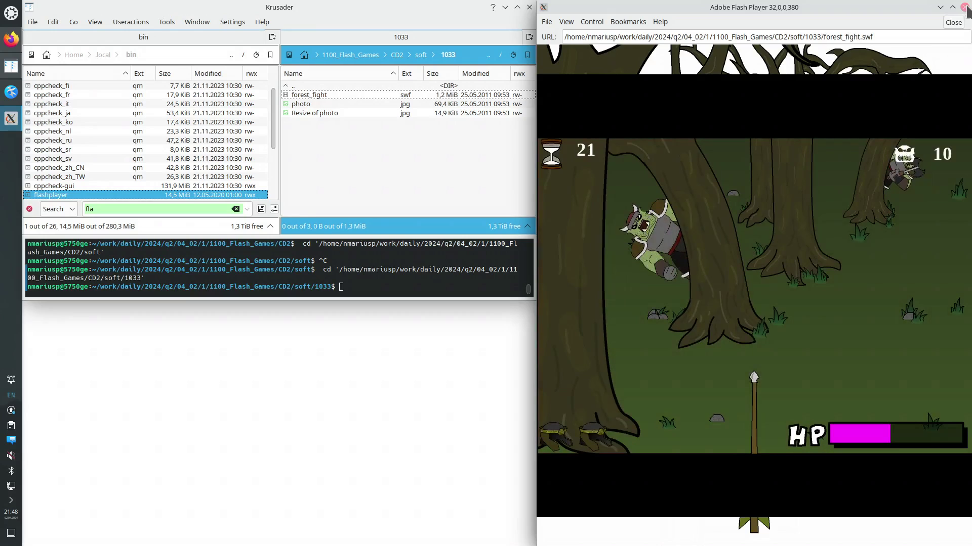
Step: Close Flash Player and the "fla" search filter in the bin listing, and go up from folder 1033 to CD2
click(964, 8)
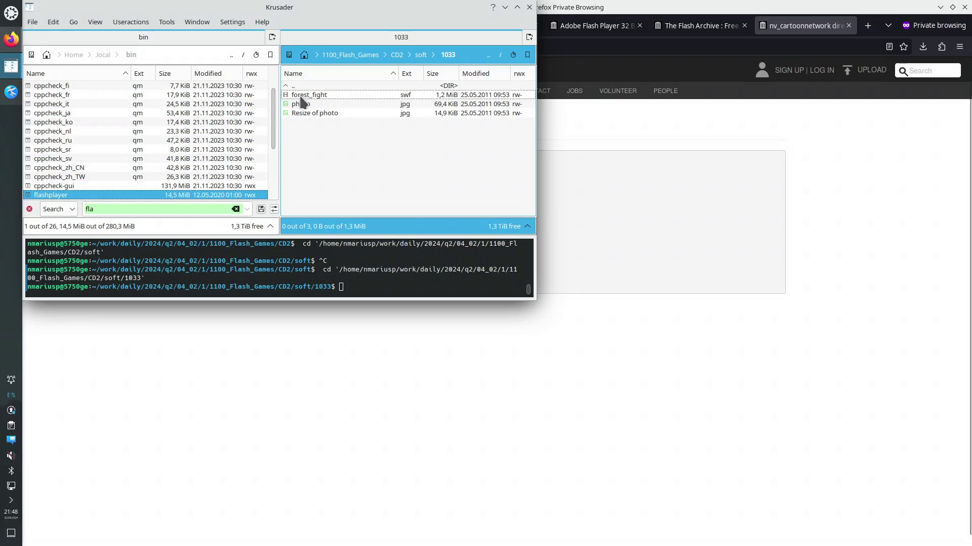
click(29, 210)
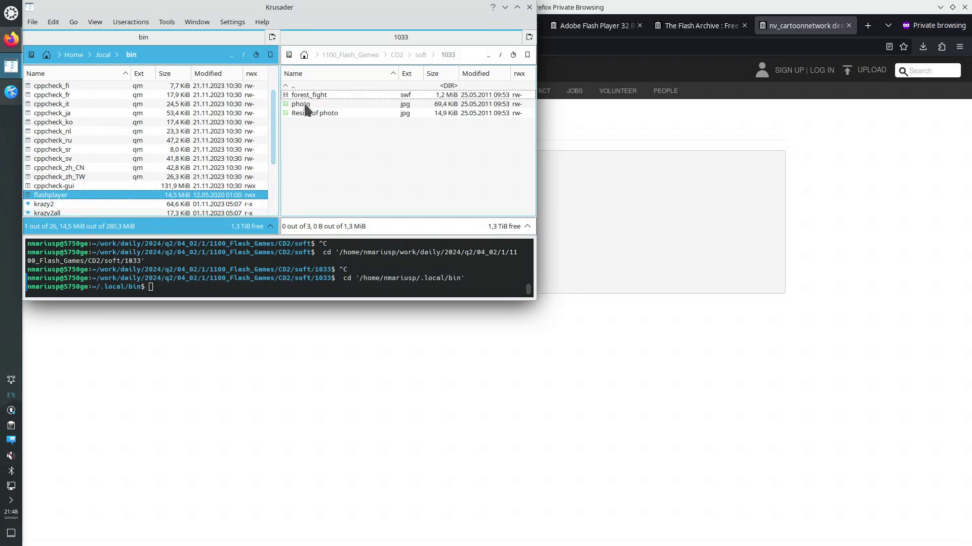
double_click(299, 86)
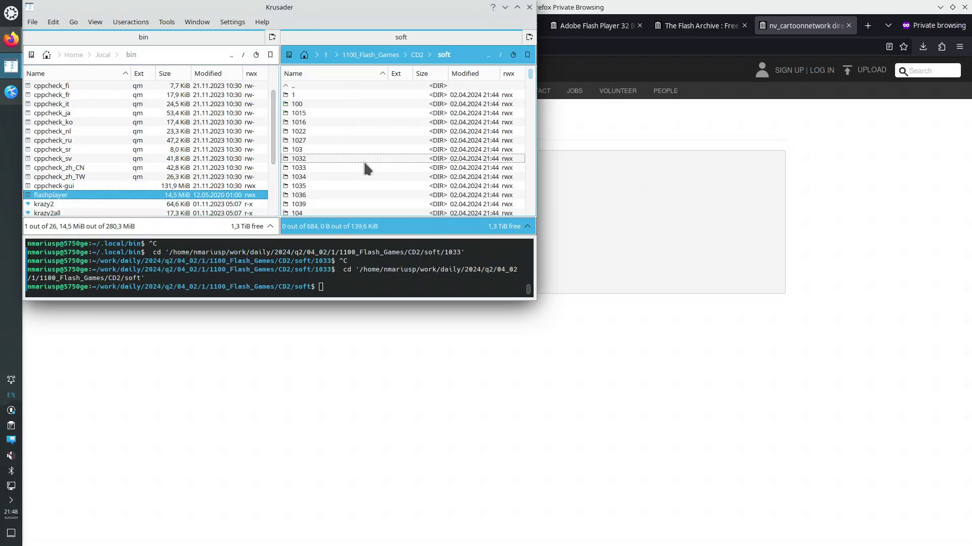
key(BackSpace)
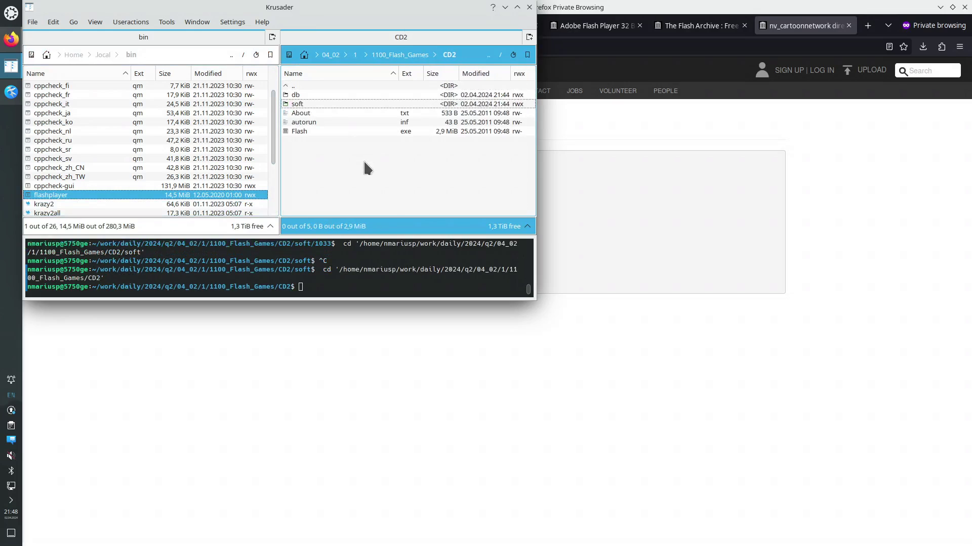
Step: Switch to Firefox and review the Adobe Flash Player 32 Beta archive page down to the standalone Linux x86_64 download
click(851, 205)
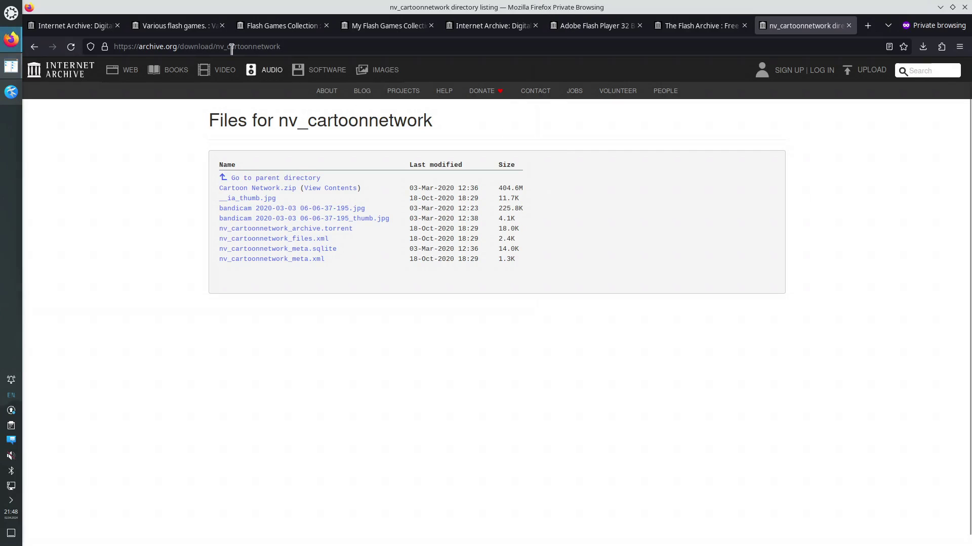
click(269, 39)
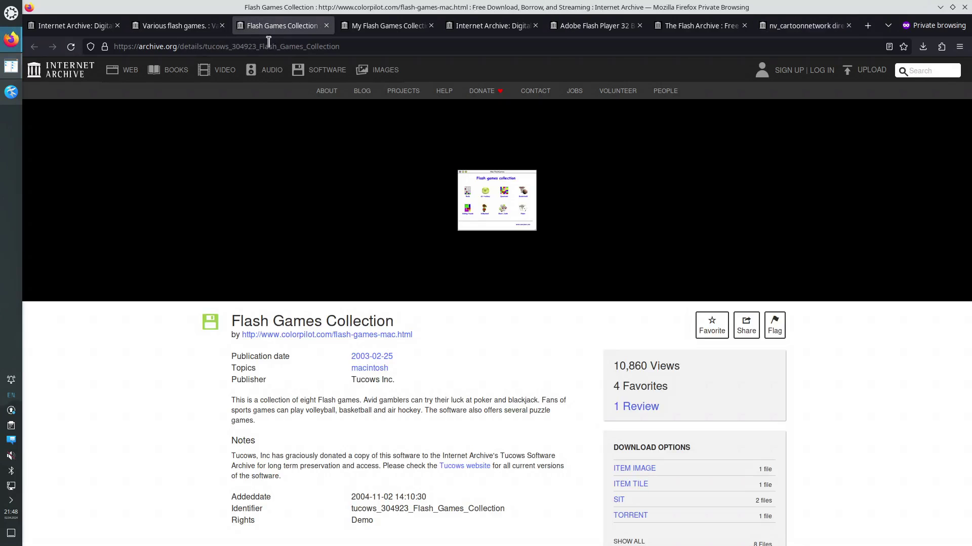
click(392, 28)
click(485, 28)
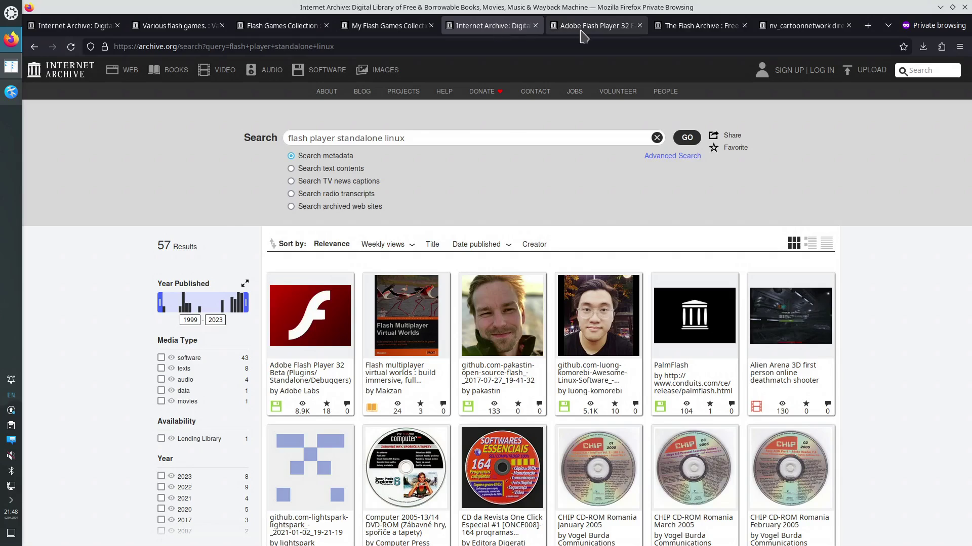
click(581, 31)
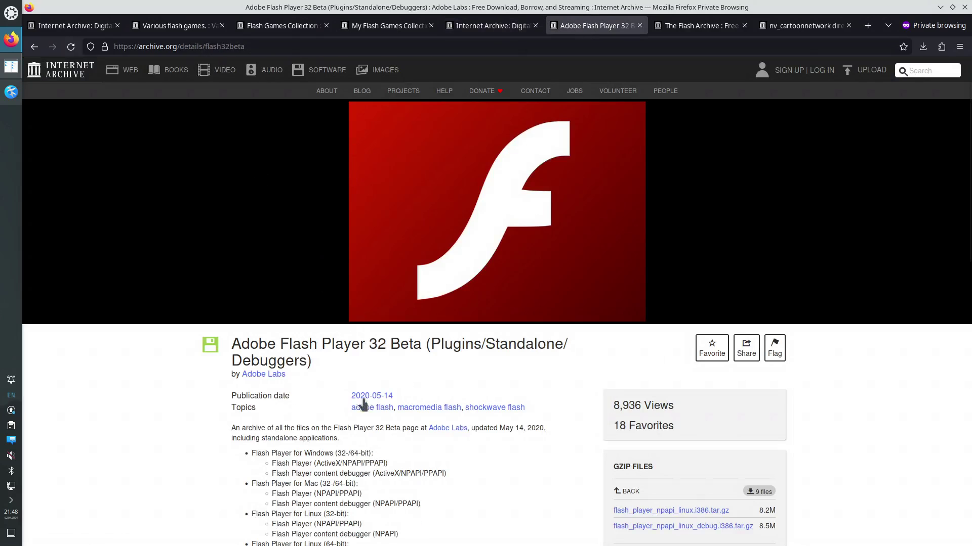
scroll(533, 417, down, 5)
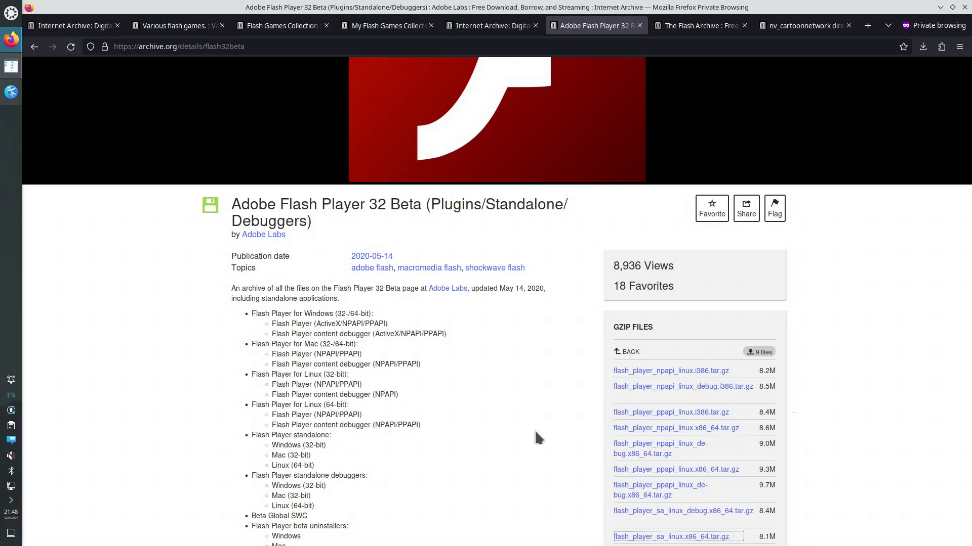
scroll(726, 446, down, 5)
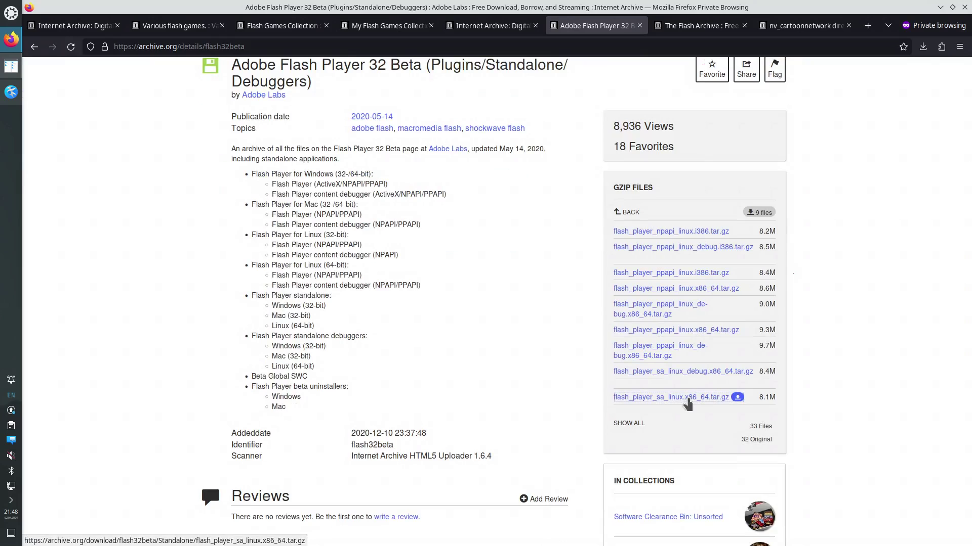
Step: Switch back to Krusader, go up from CD2 to folder 1 and open the Cartoon Network folder
click(11, 65)
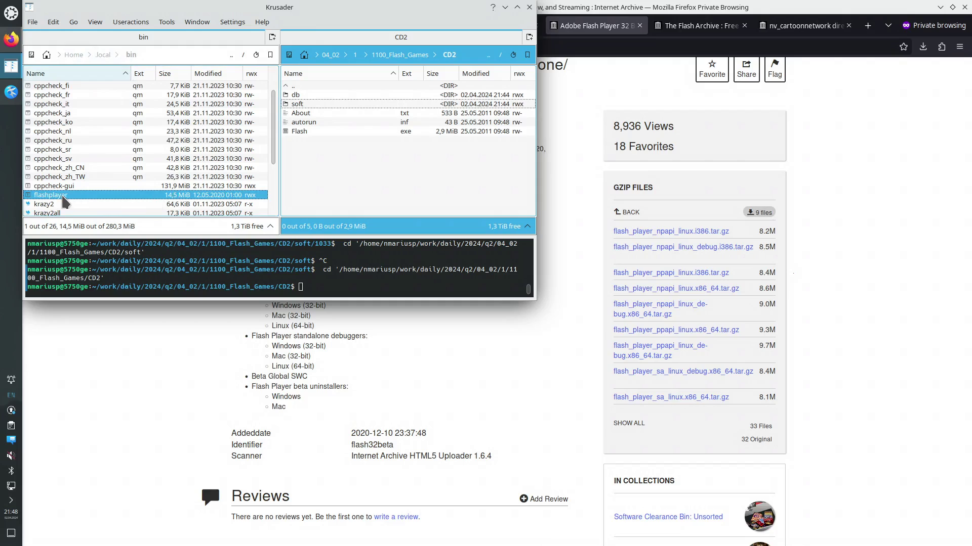
double_click(298, 87)
double_click(299, 87)
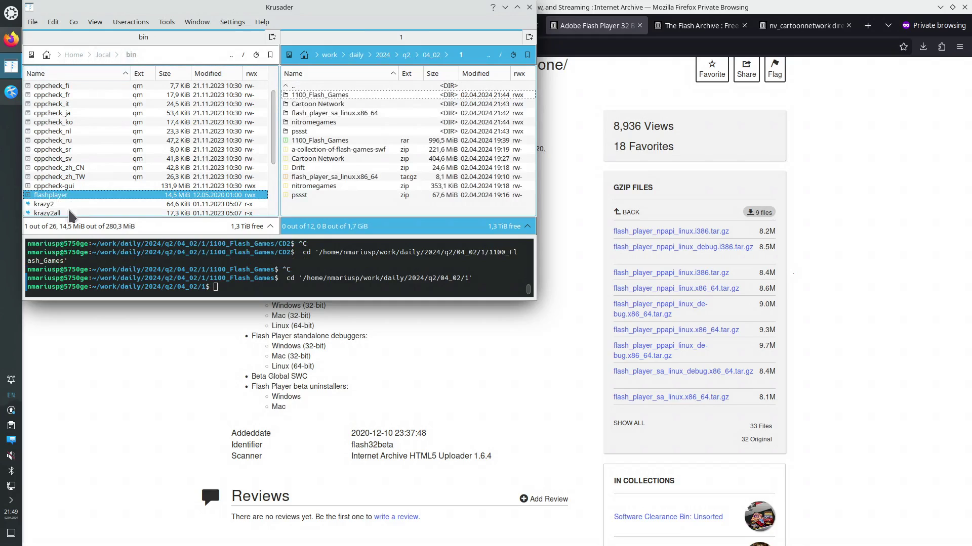
double_click(319, 104)
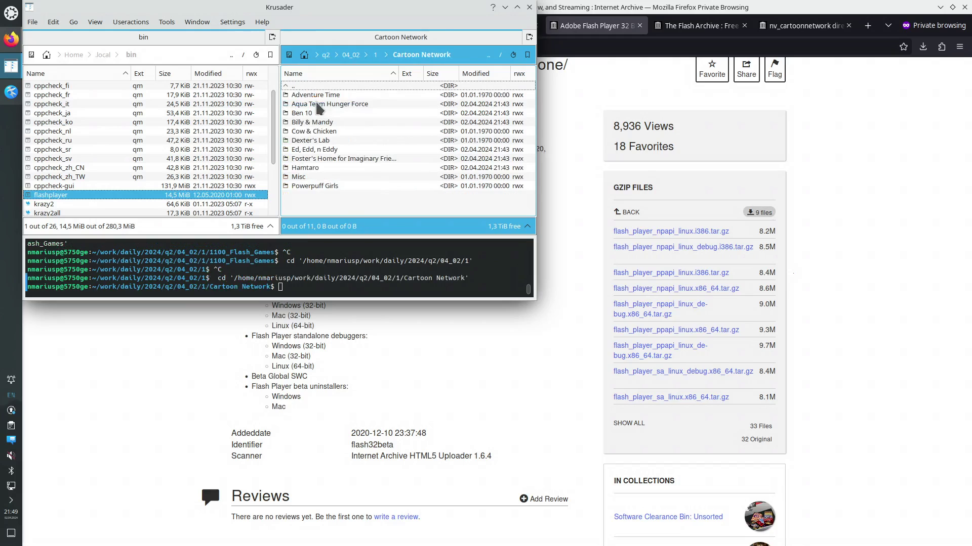
Step: Inspect the Cow & Chicken folder and its nested ICONS subfolders down to Cow & Chick WIN, and return to Cartoon Network
double_click(317, 131)
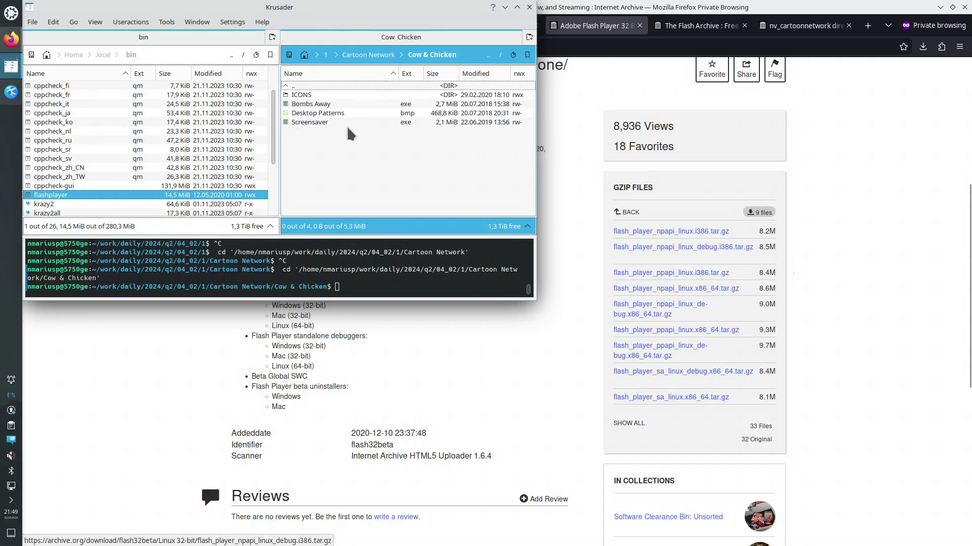
mouse_move(322, 130)
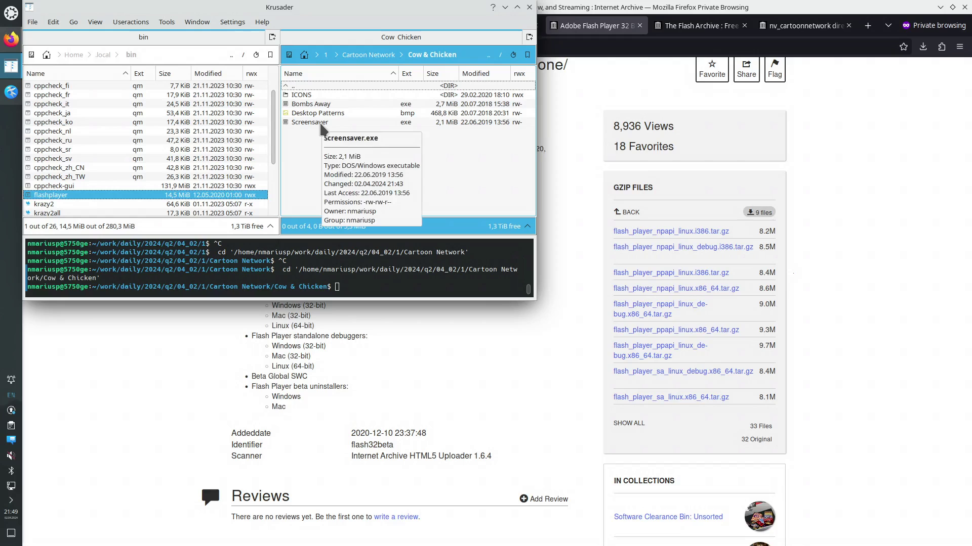
double_click(302, 95)
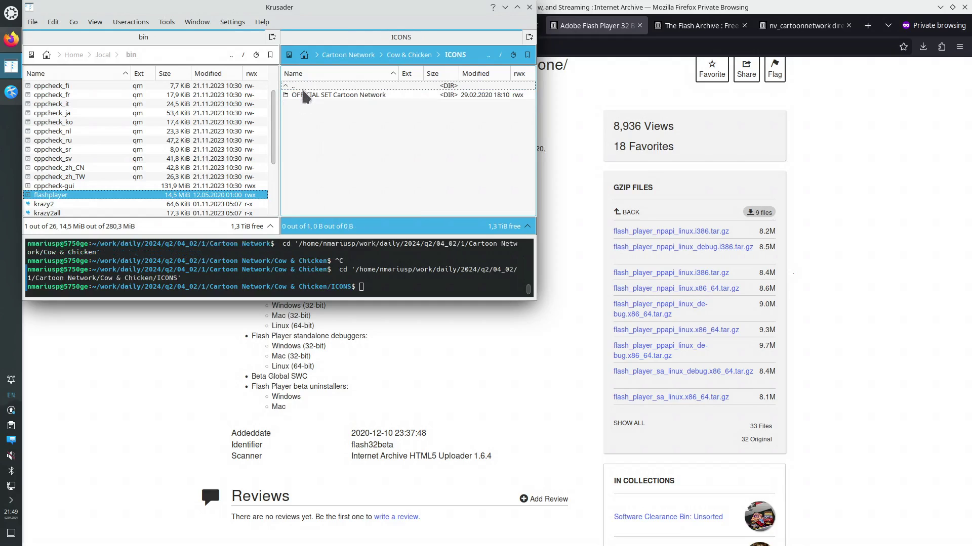
double_click(306, 95)
double_click(310, 95)
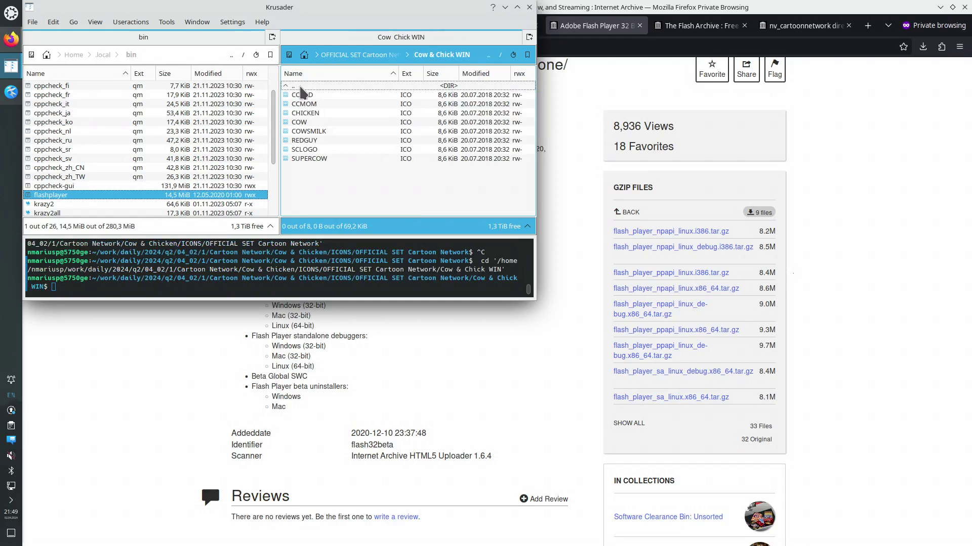
double_click(301, 87)
double_click(301, 87)
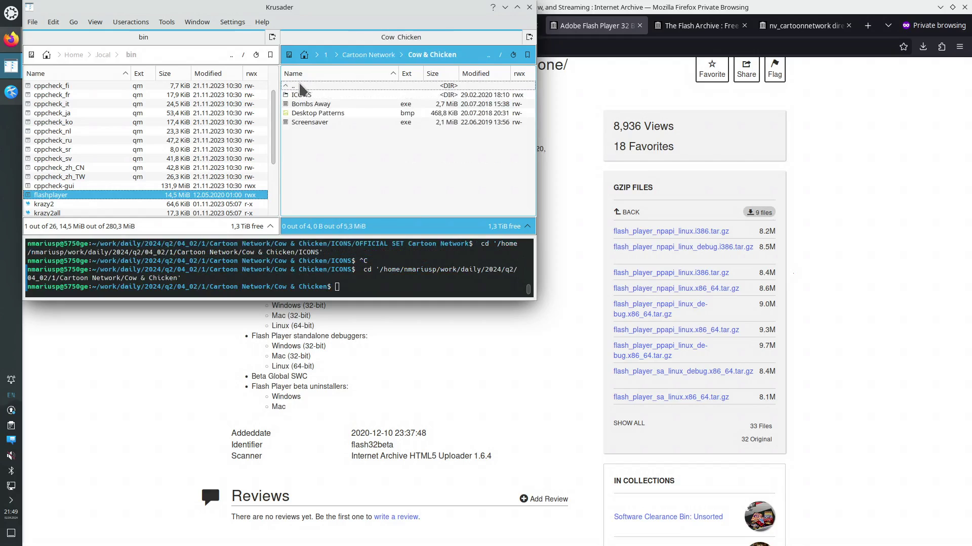
double_click(301, 87)
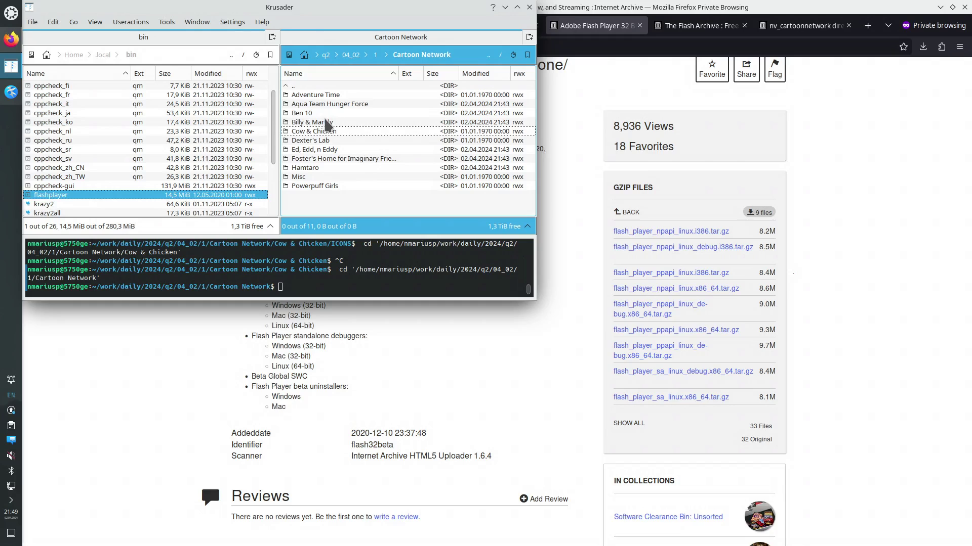
Step: Launch popflash.swf from the Billy & Mandy Freaky Freezeday folder in Flash Player and tile its window beside the file manager
double_click(323, 123)
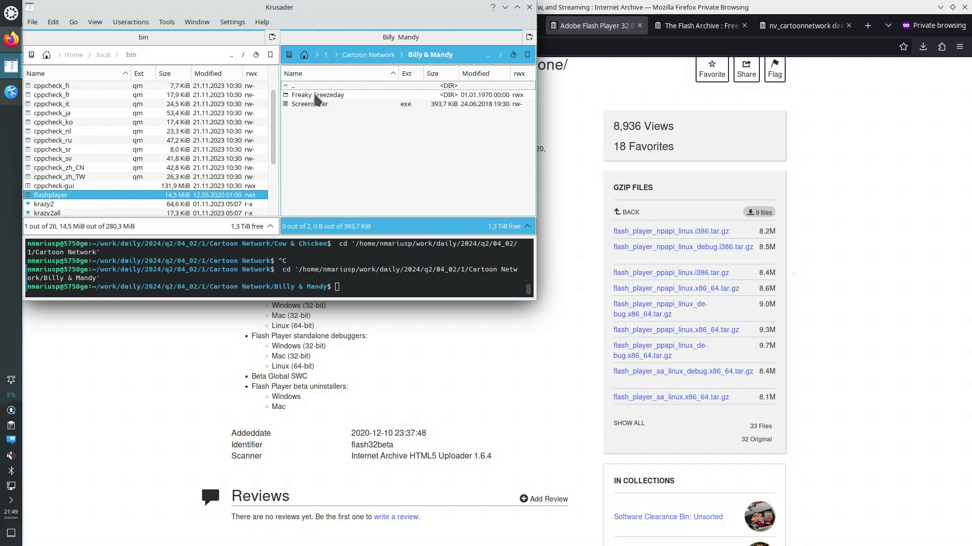
double_click(316, 96)
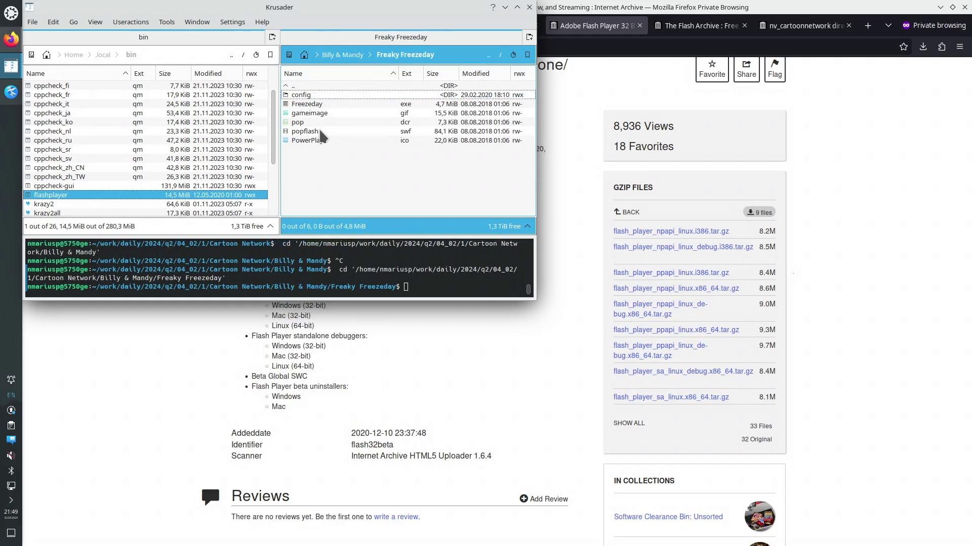
double_click(320, 131)
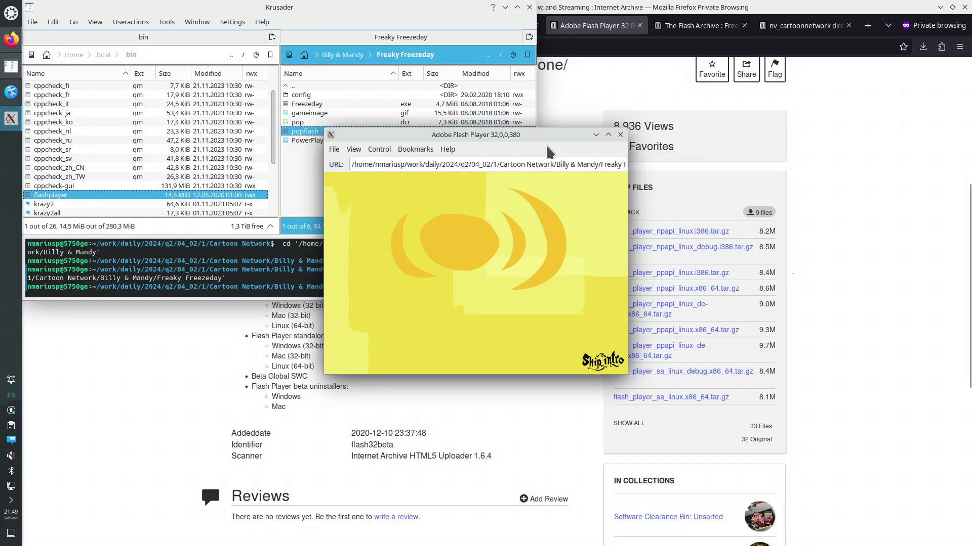
key(super+Right)
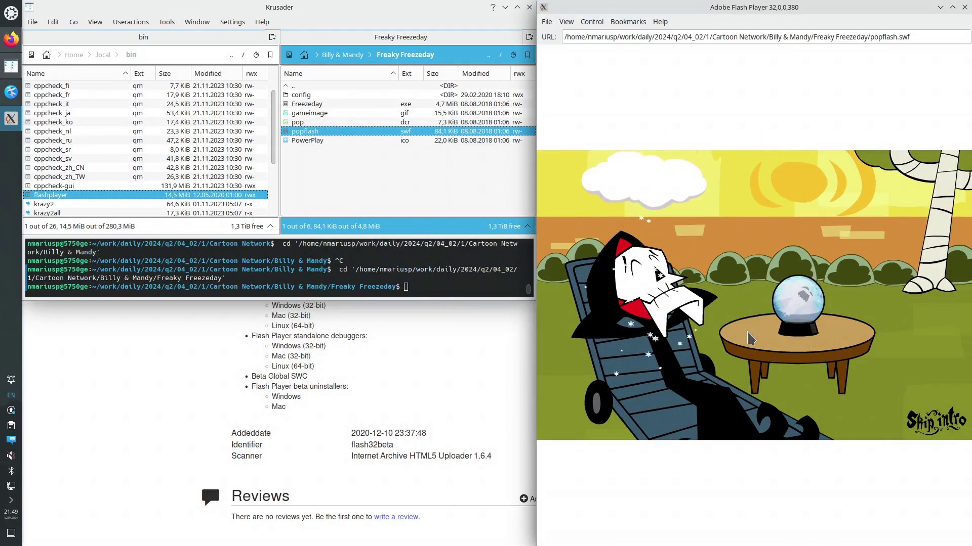
Step: Skip the intro and start an easy one-player game with Mandy as the character
click(941, 428)
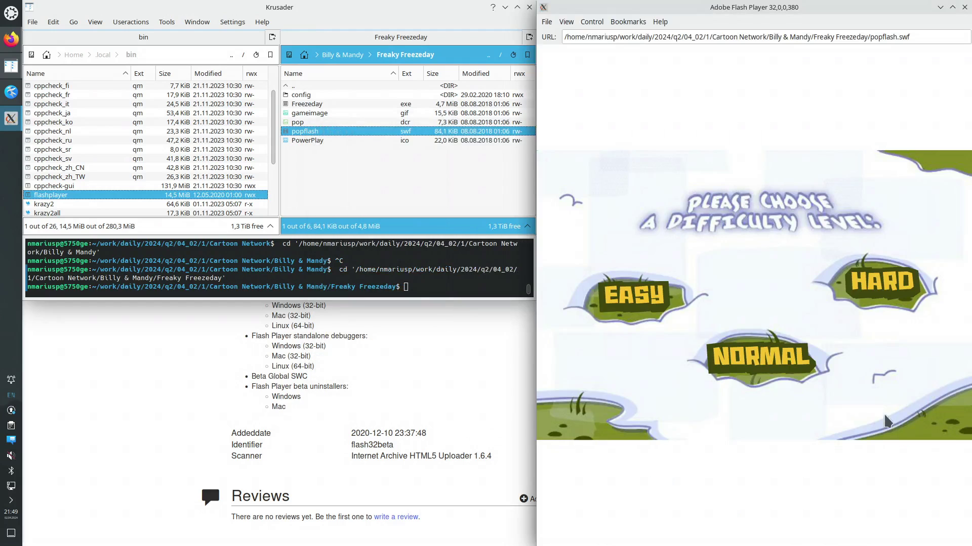
click(630, 306)
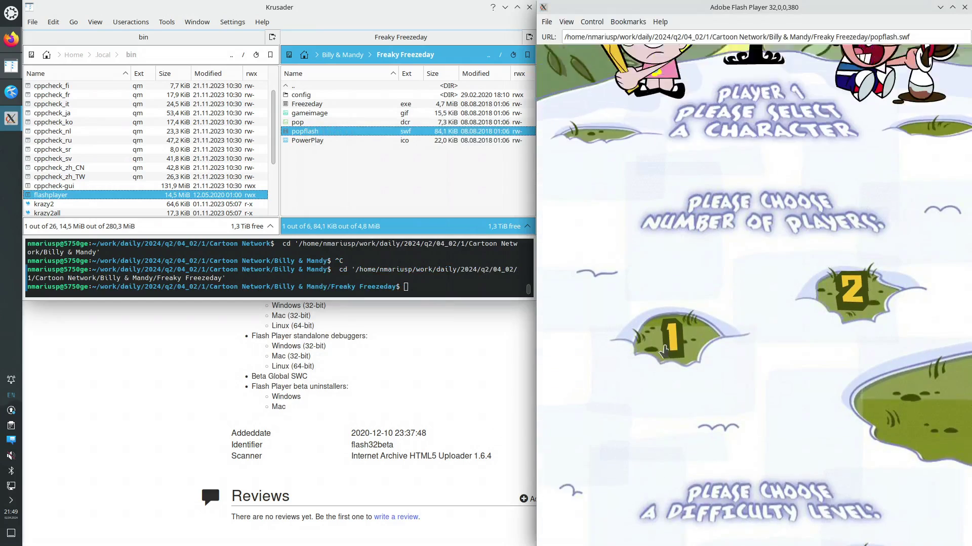
click(747, 350)
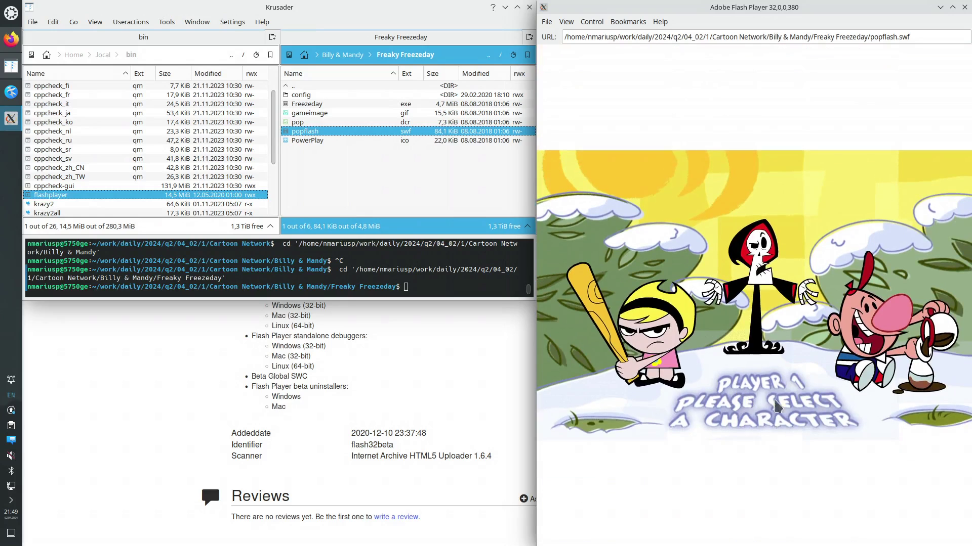
click(657, 344)
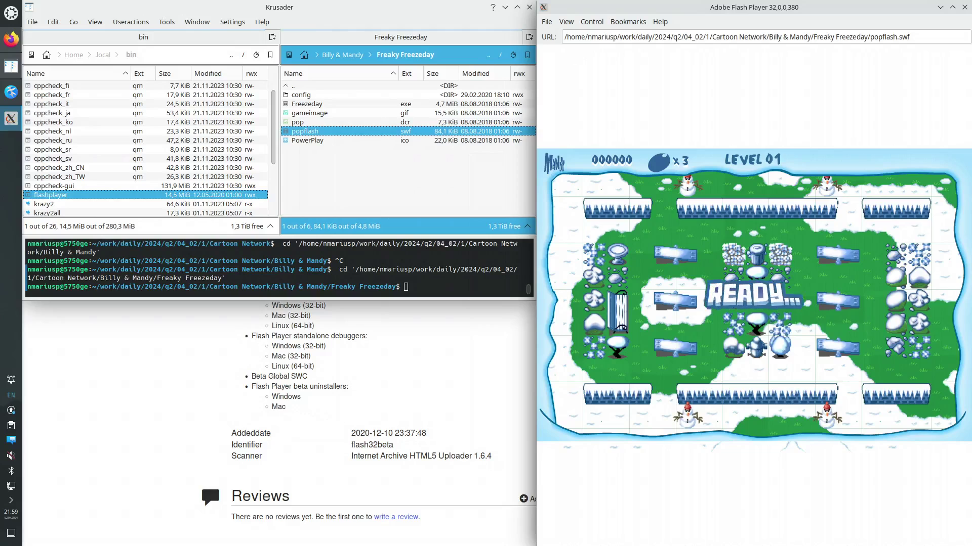
Step: Maximize the game window, move Mandy to the gap in the lower hedges and throw a snowball at the snowman below
click(952, 7)
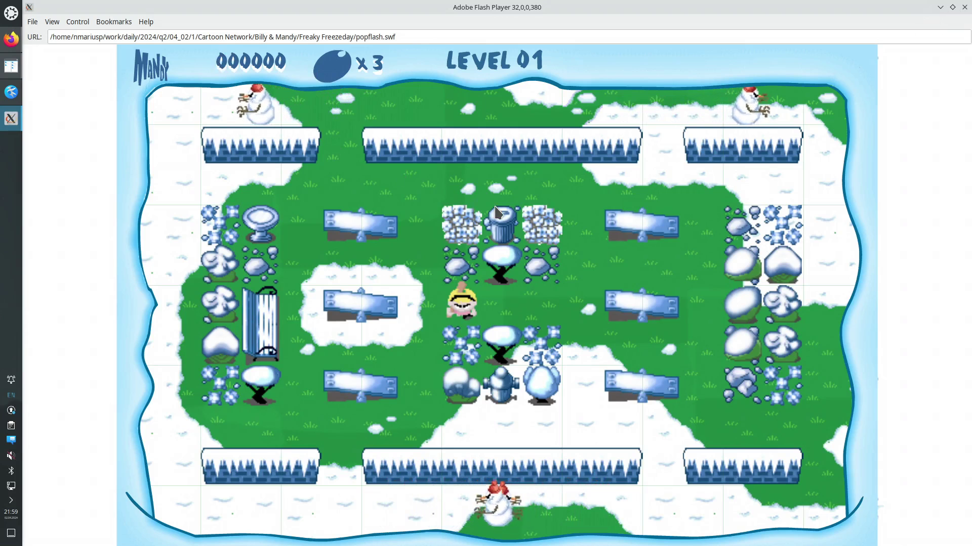
key(Right)
key(Right)
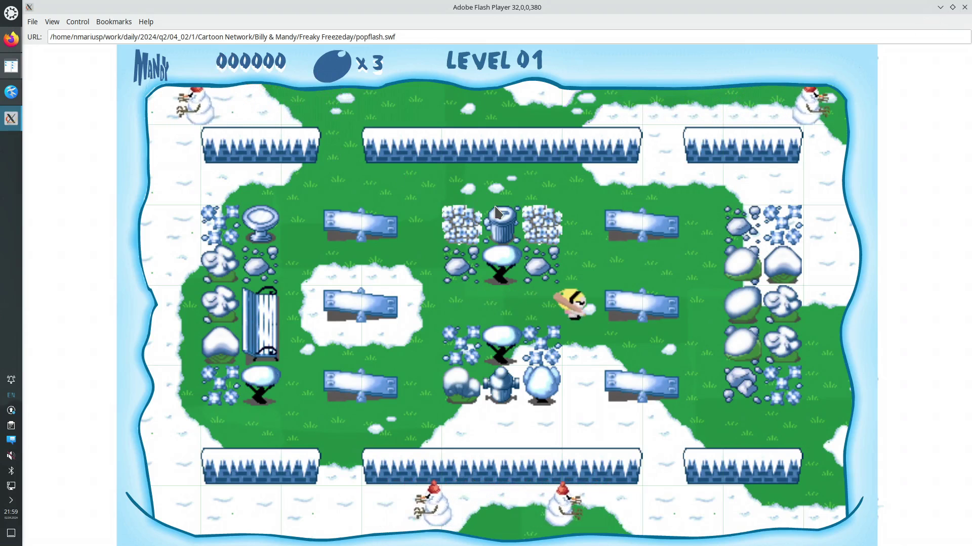
key(Down)
key(Right)
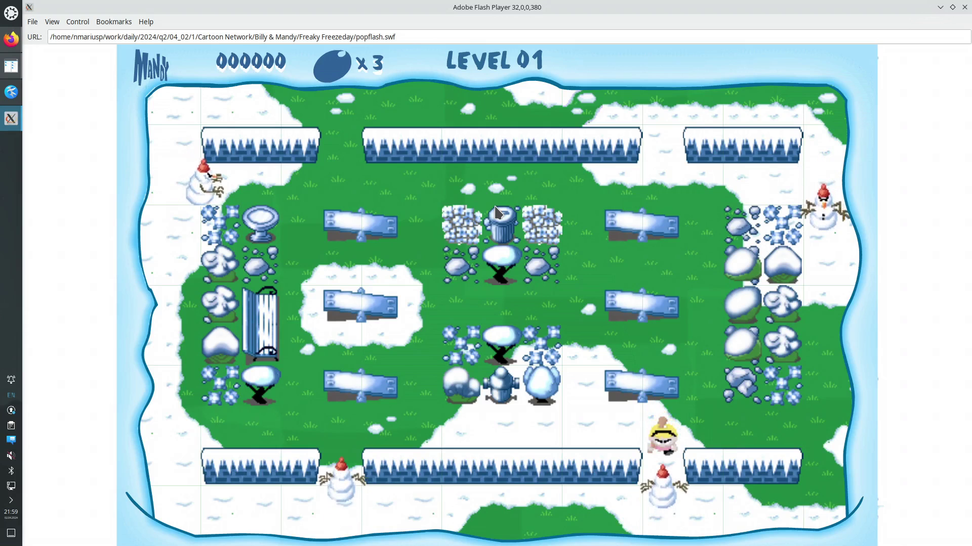
key(space)
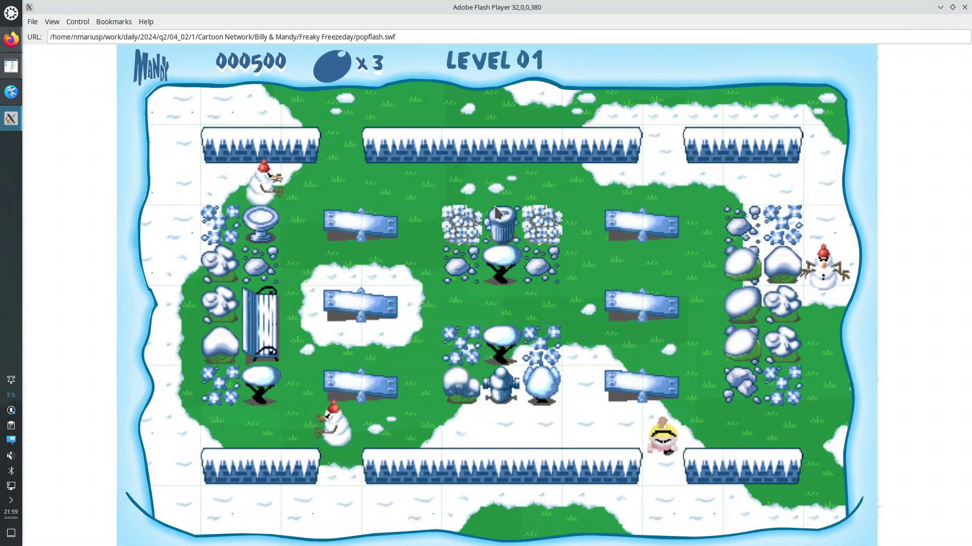
Step: Guide Mandy along the lower lane to the board's right edge, hit the snowman there and collect the power-up further up
key(Right)
key(Right)
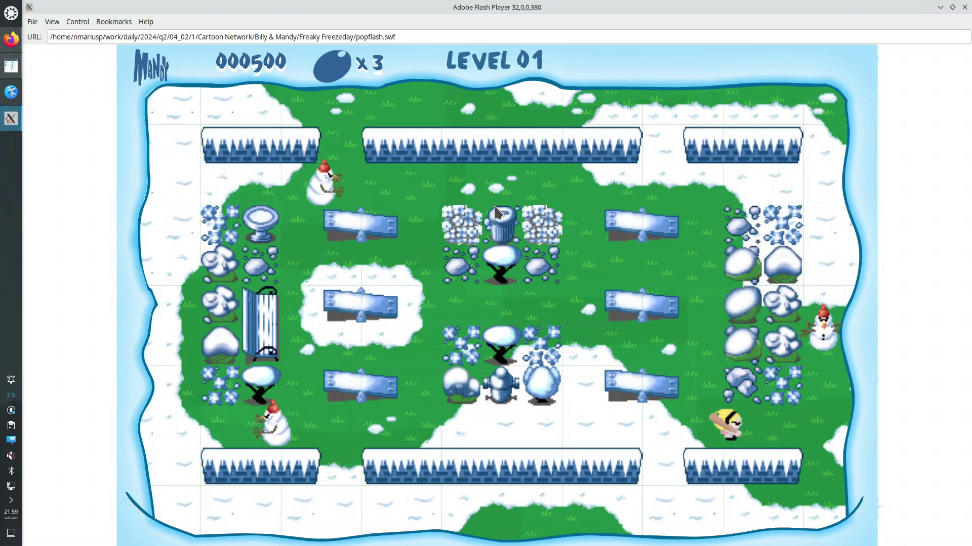
key(Right)
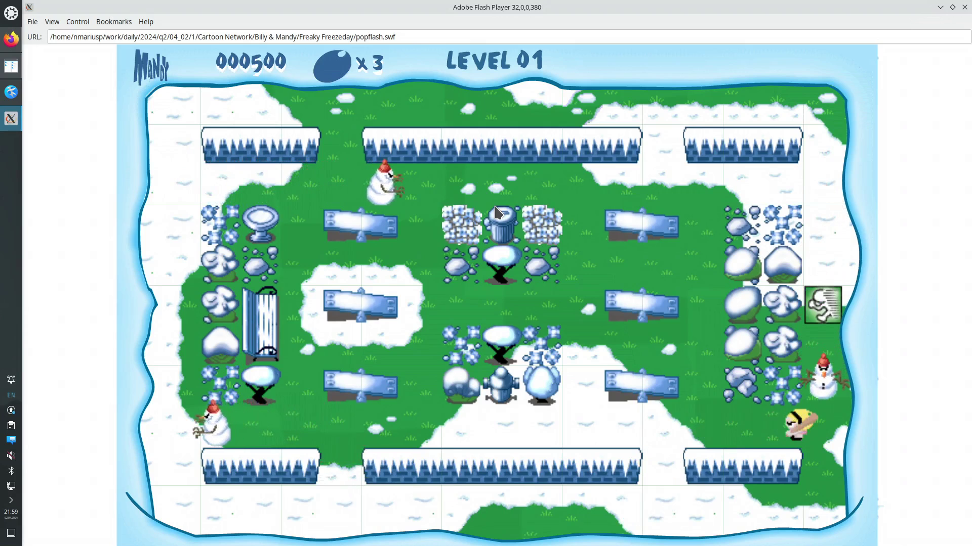
key(Left)
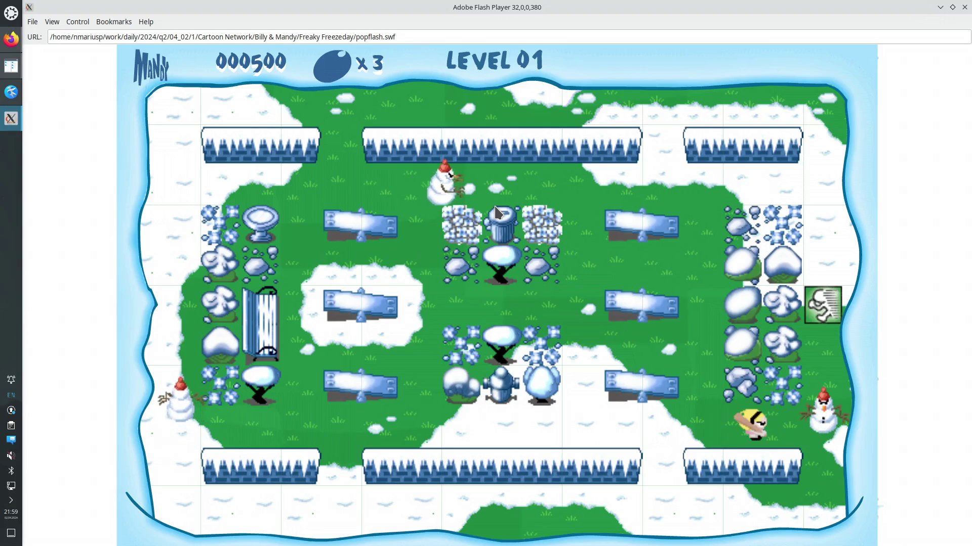
key(Right)
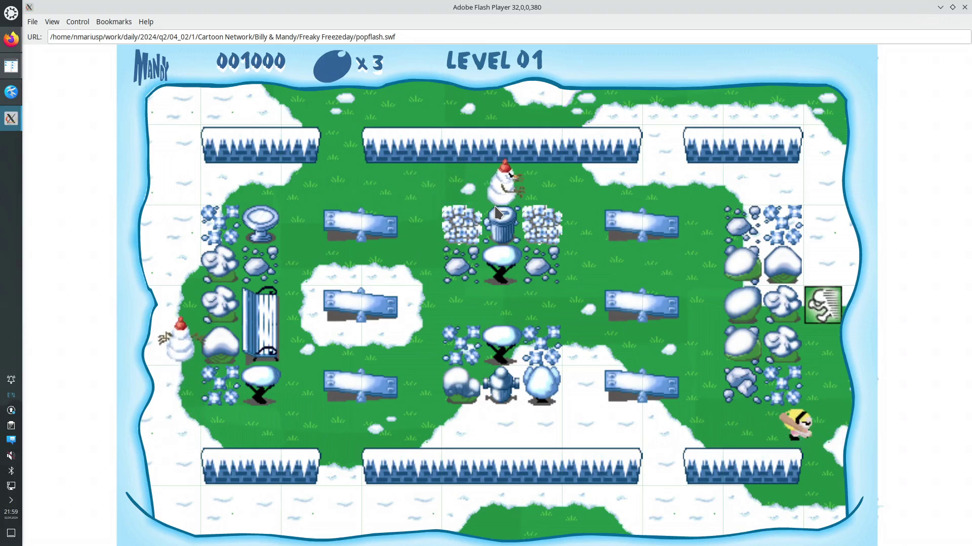
key(Up)
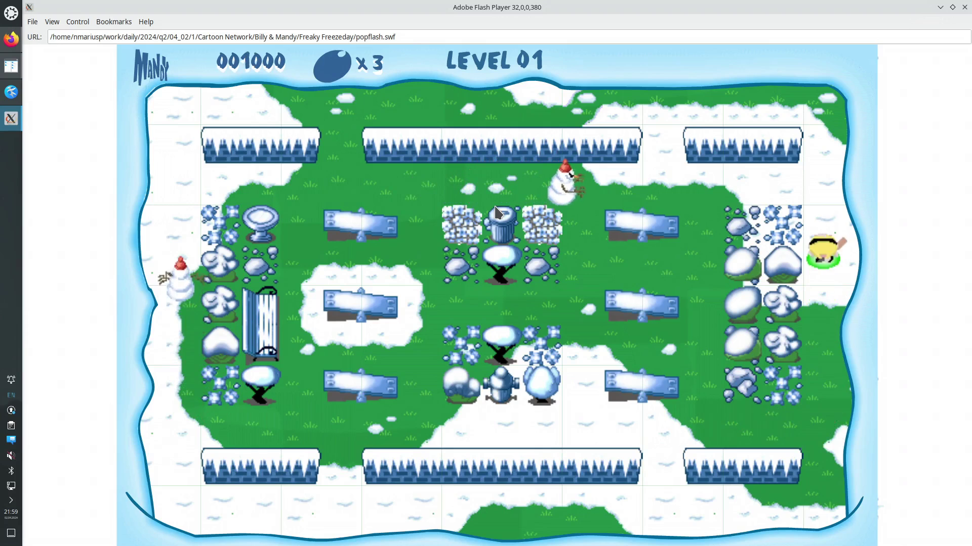
key(Left)
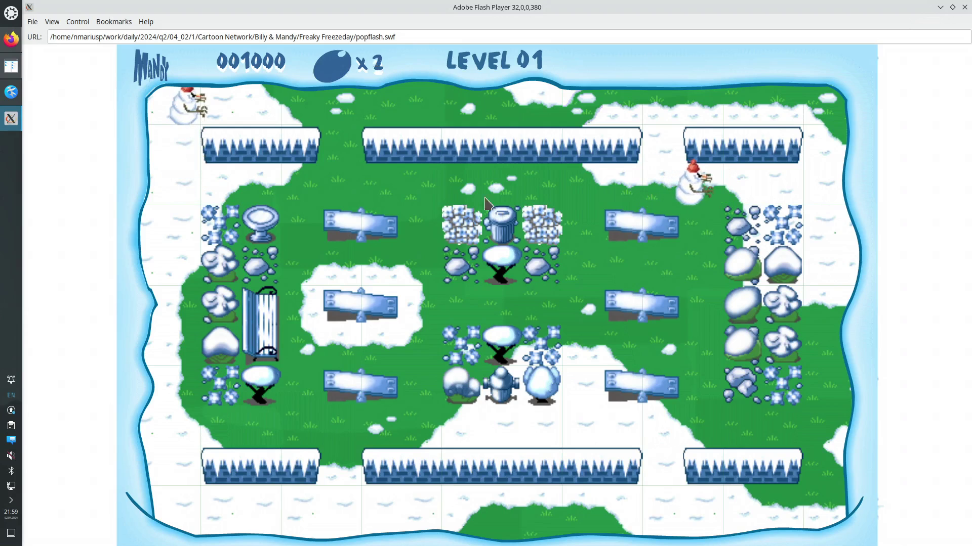
Step: Show the game in full screen and return to the windowed view
click(53, 22)
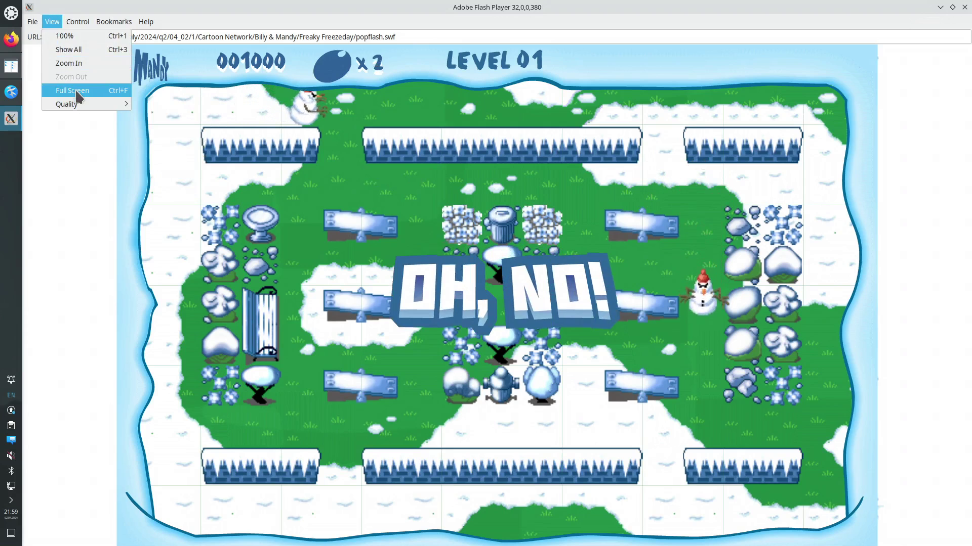
click(150, 123)
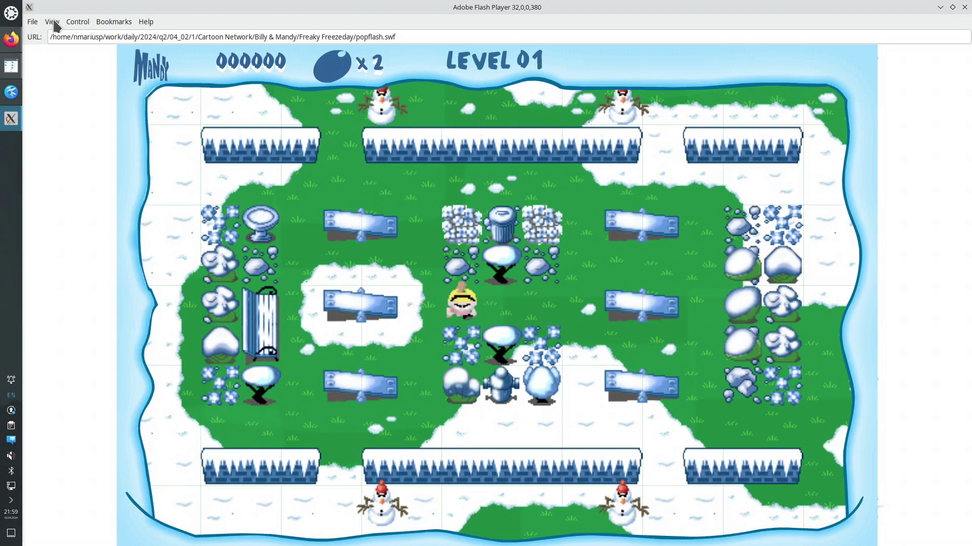
click(52, 22)
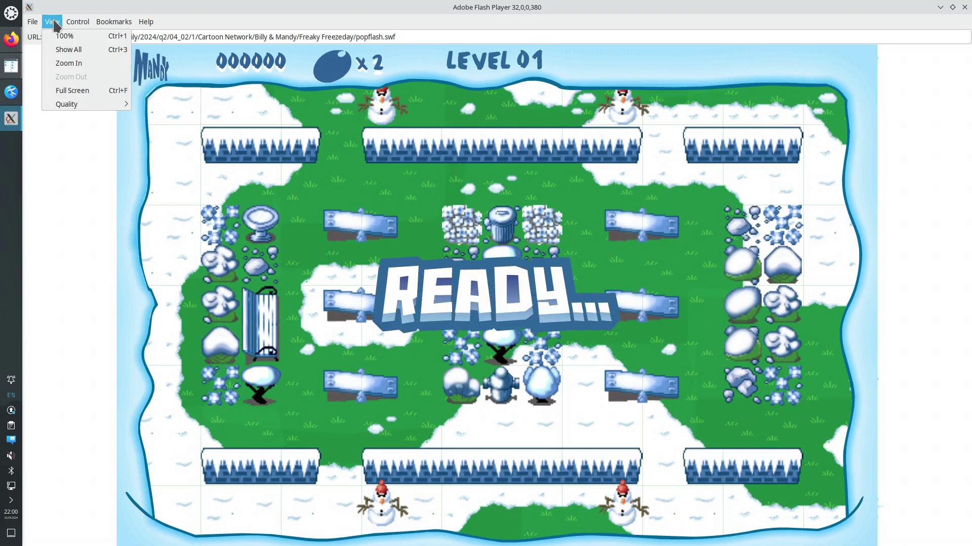
click(72, 91)
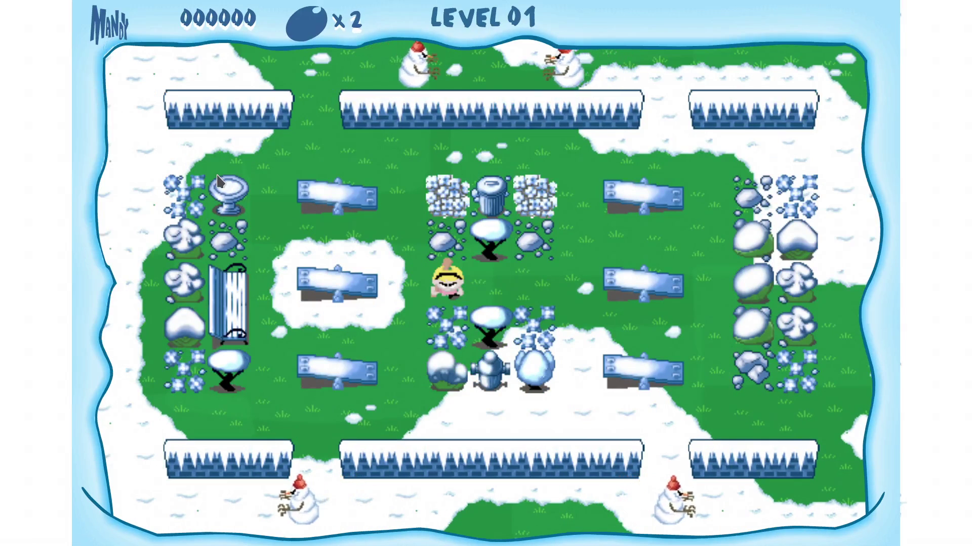
key(Escape)
Step: Display the game at 100% scale and restore the Show All scaling
click(52, 22)
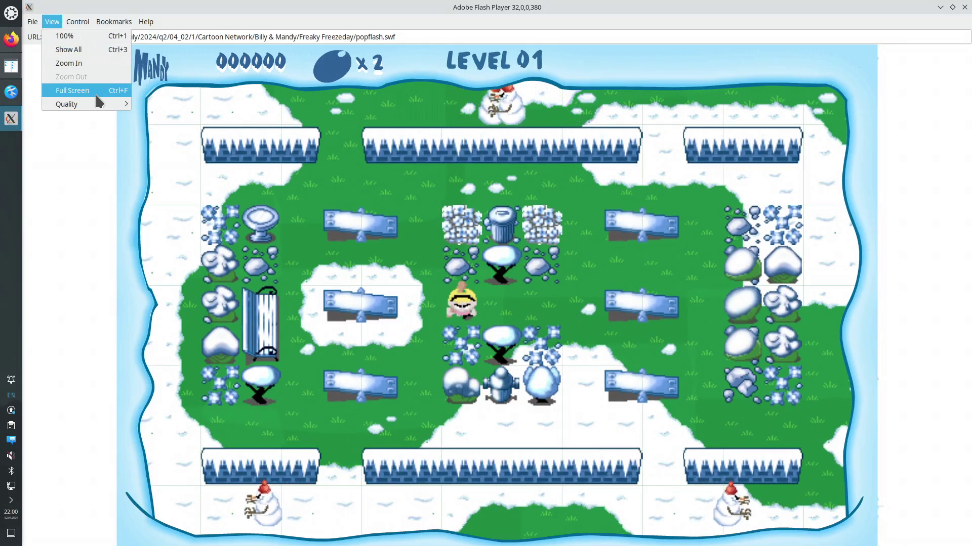
click(82, 36)
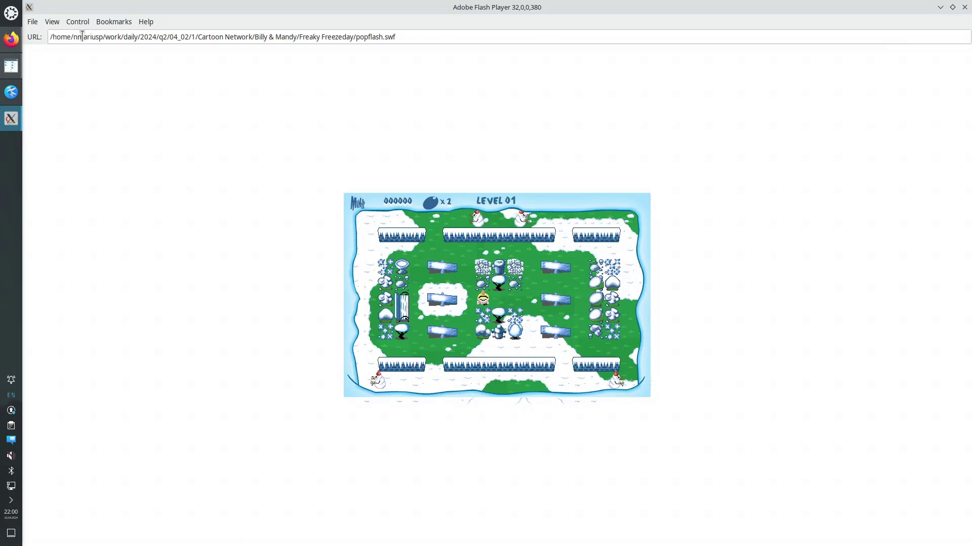
click(52, 22)
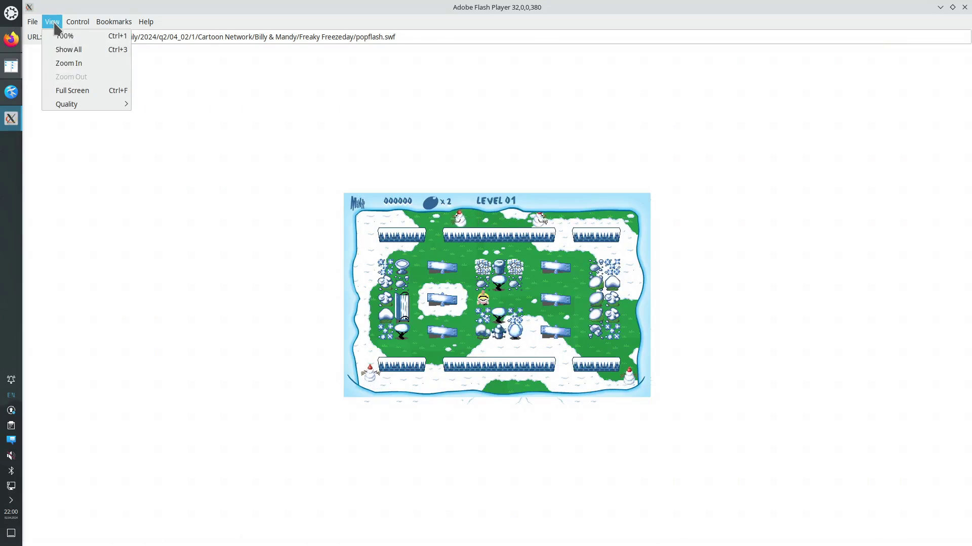
click(79, 65)
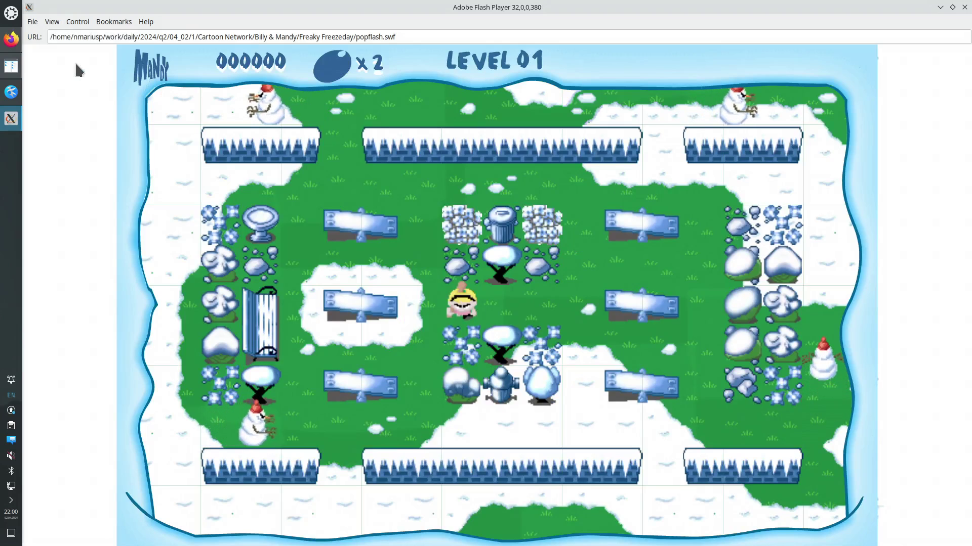
Step: View the Adobe Flash Player version information twice, closing the About dialog each time
right_click(443, 245)
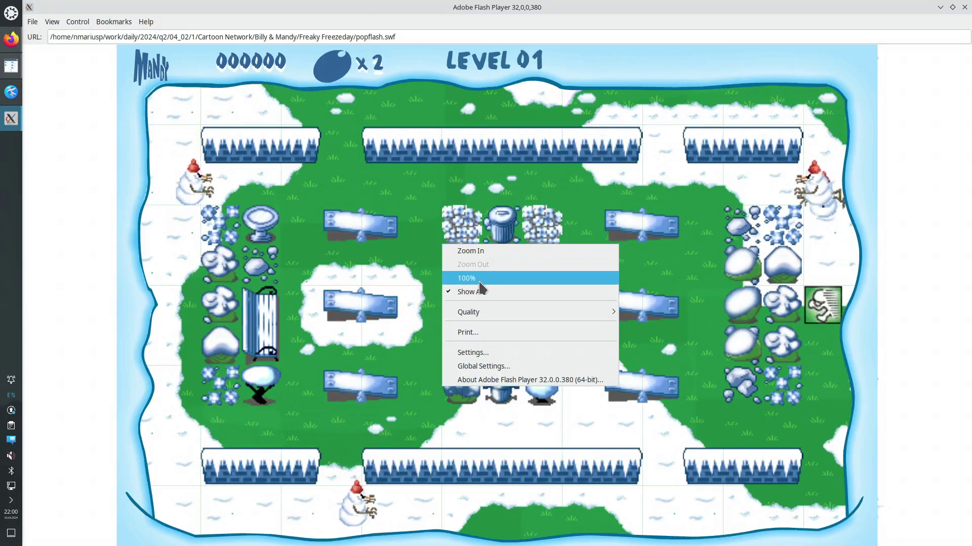
mouse_move(490, 312)
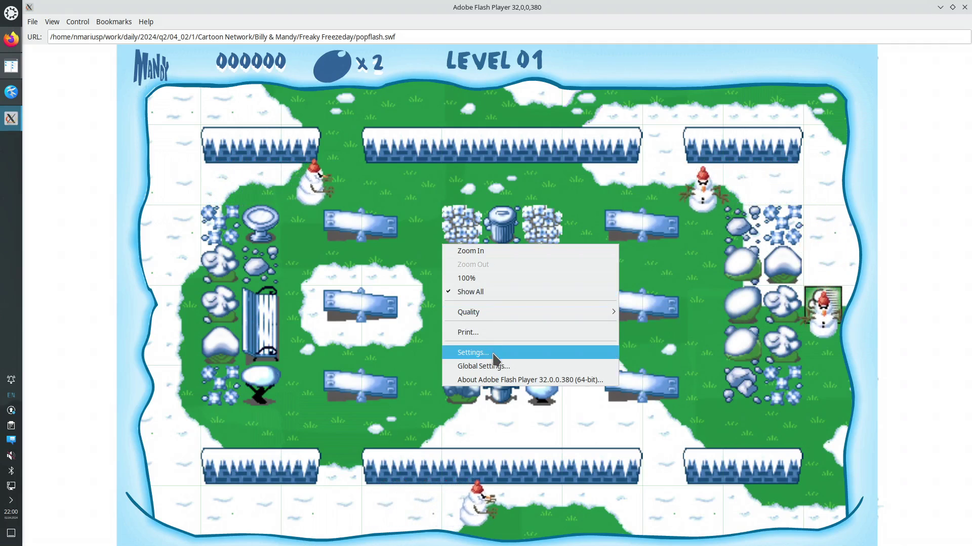
click(494, 380)
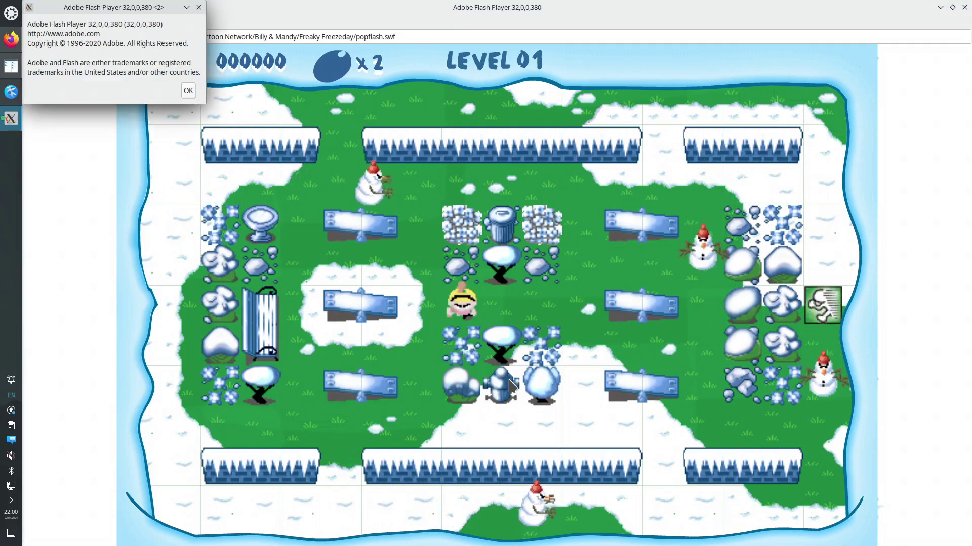
click(188, 90)
click(145, 22)
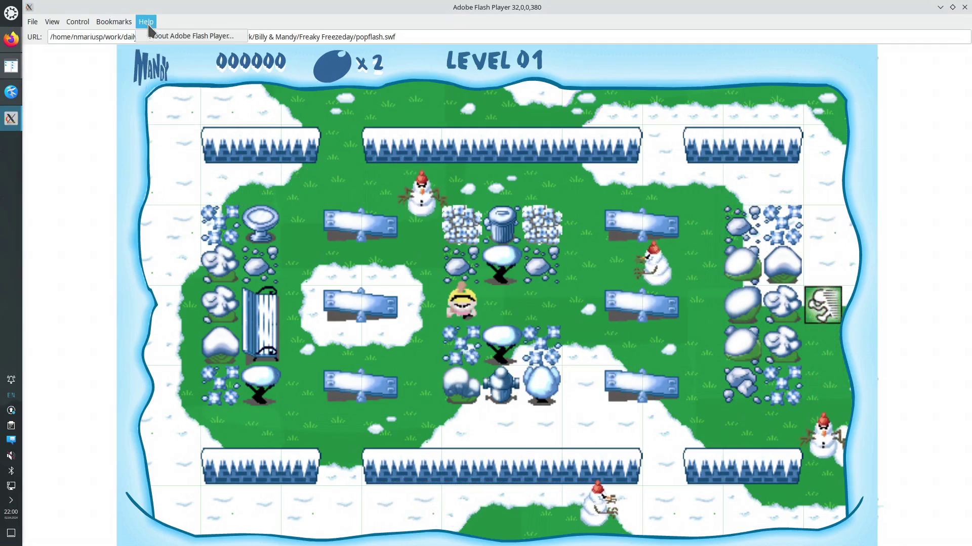
click(171, 37)
drag(173, 65, 335, 173)
click(327, 198)
Step: Open Flash Player's Global Settings, check Firefox for the settings page and switch back to Flash Player
right_click(442, 226)
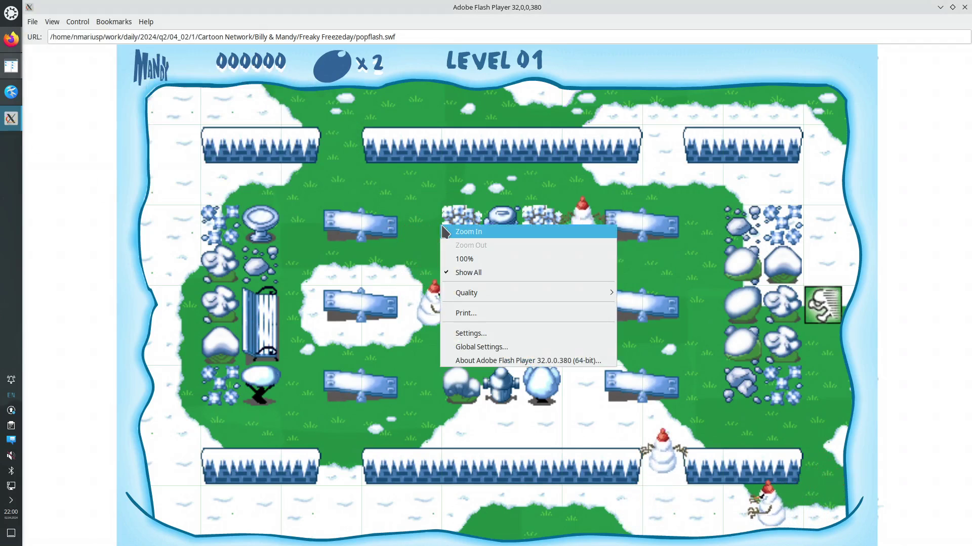
click(490, 351)
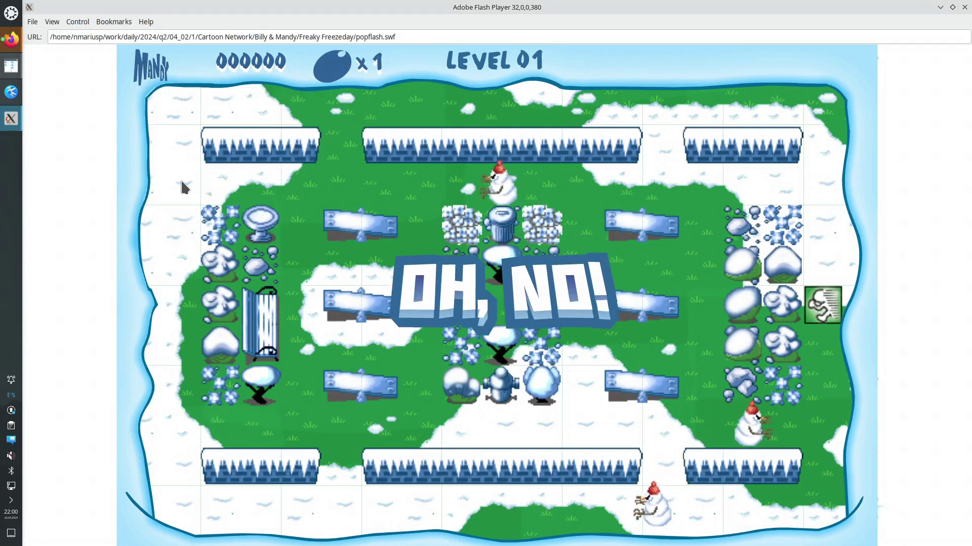
click(12, 45)
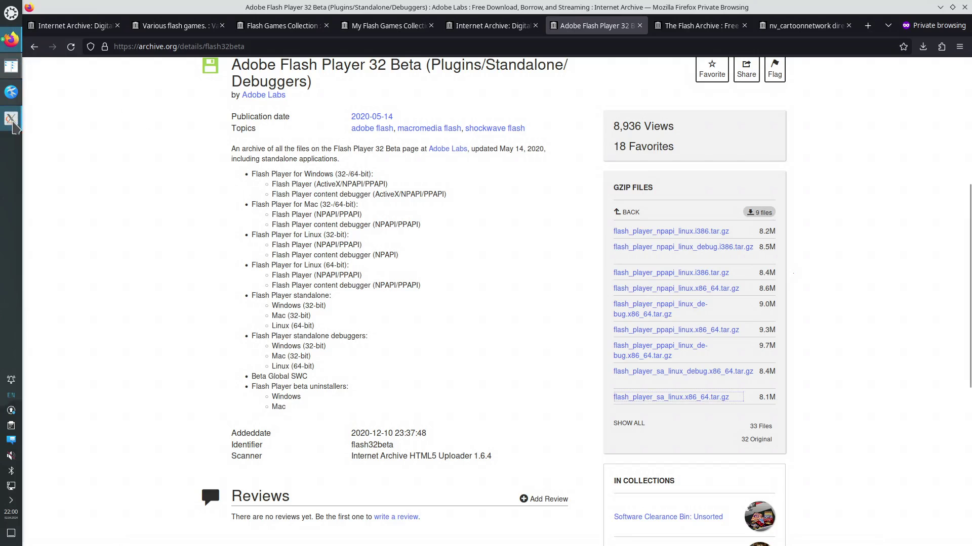
click(13, 122)
Step: Open the Flash Player Settings and review the Display, Privacy, Camera, Microphone and Local Storage options
right_click(443, 265)
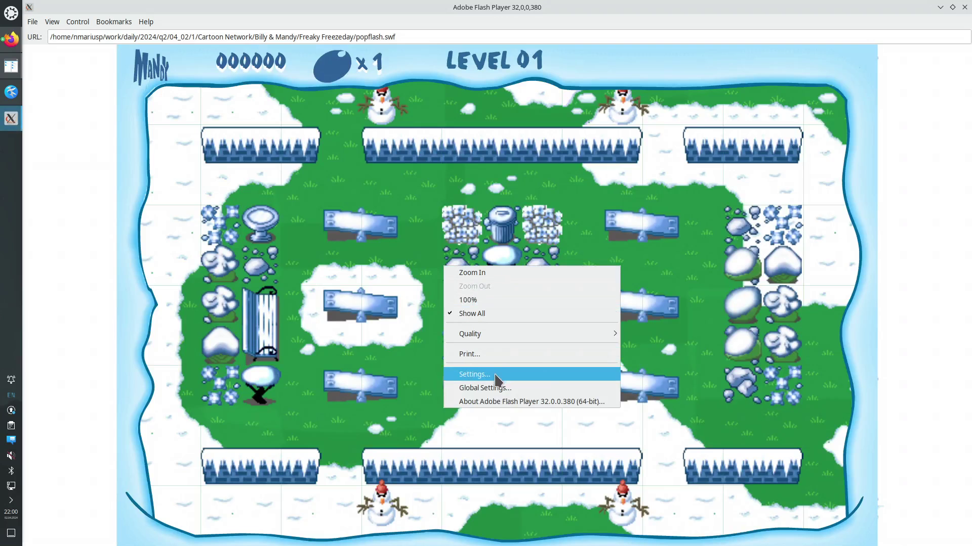
click(473, 374)
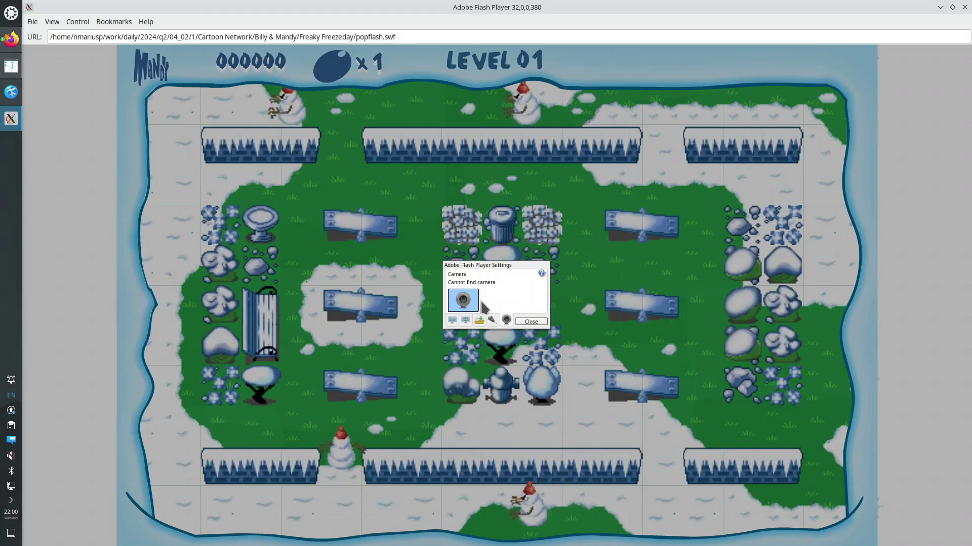
click(452, 320)
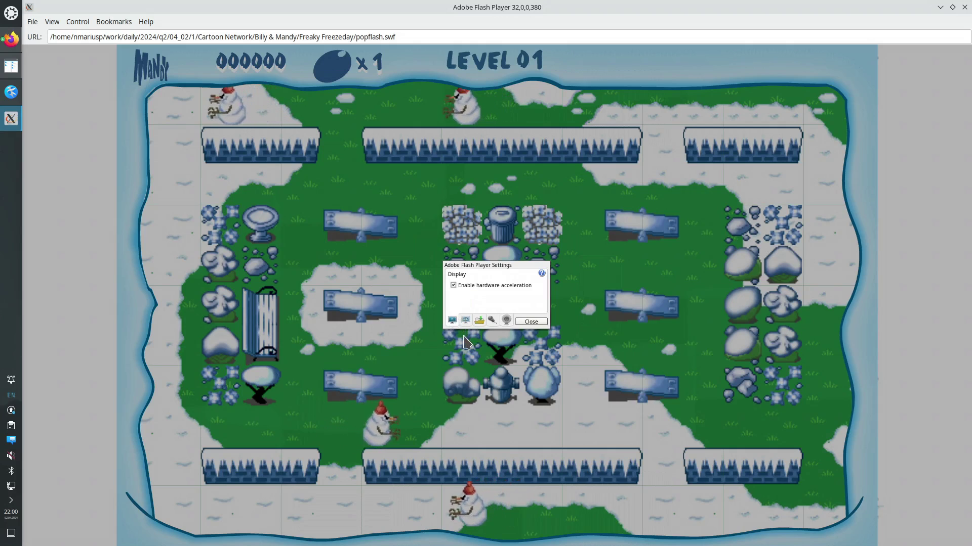
click(465, 320)
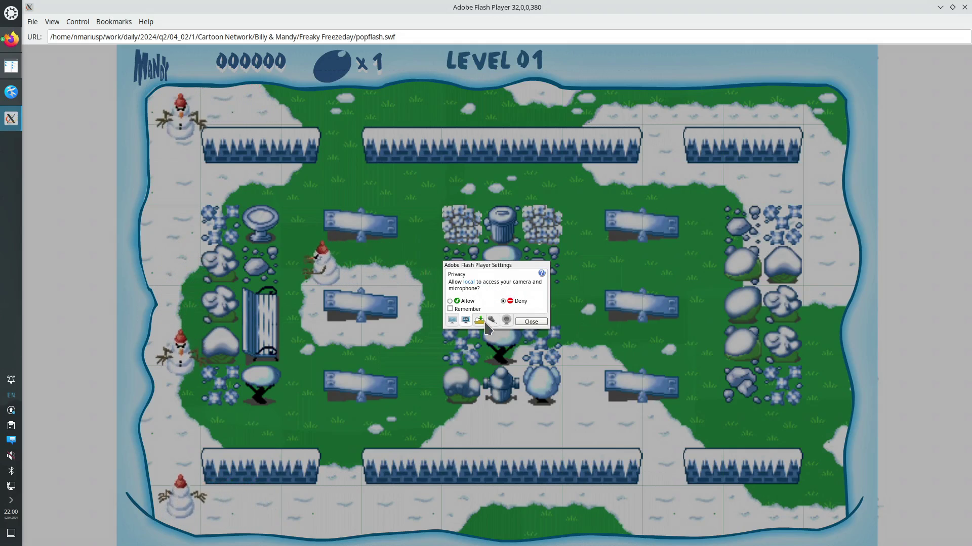
click(506, 320)
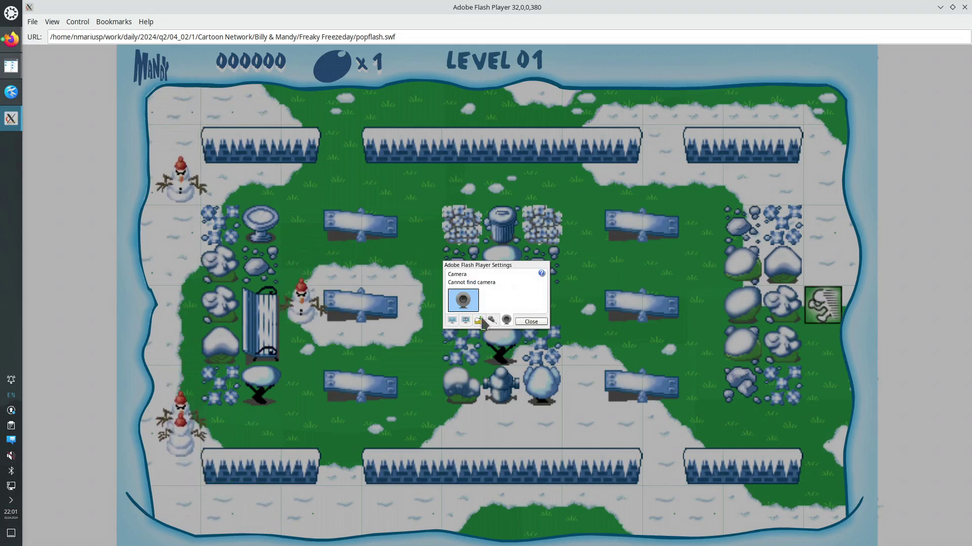
click(491, 319)
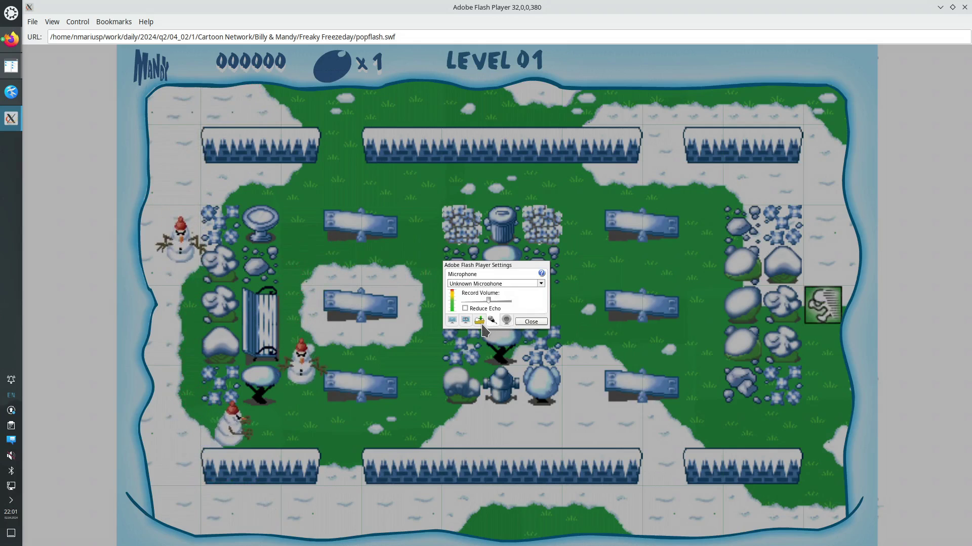
click(479, 319)
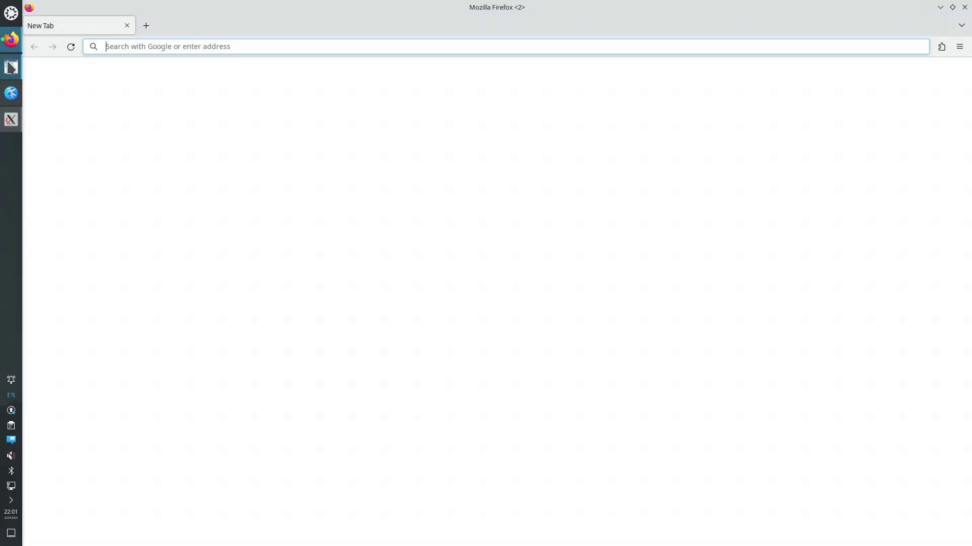
Step: Check the new Firefox window, return to Flash Player and close its Settings dialog
key(alt+Tab)
click(9, 42)
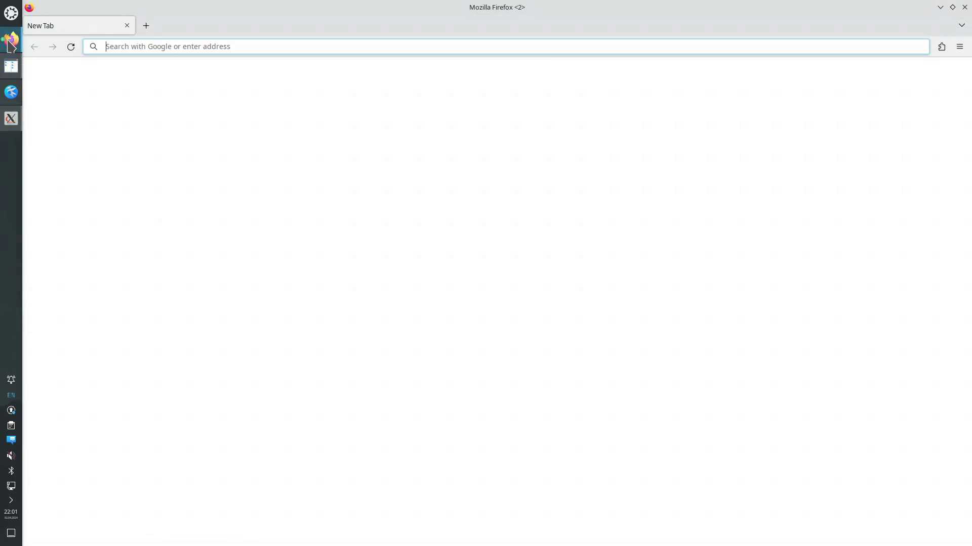
click(11, 119)
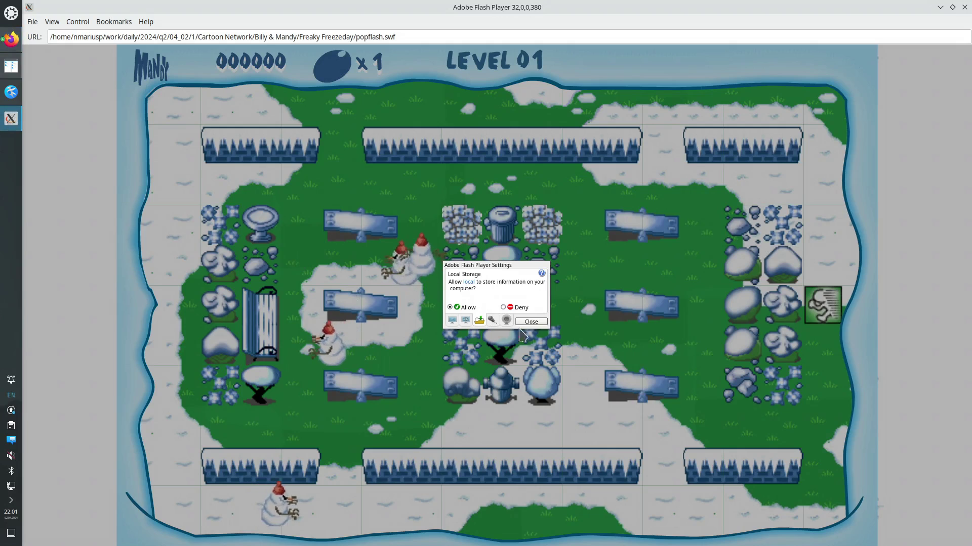
click(537, 330)
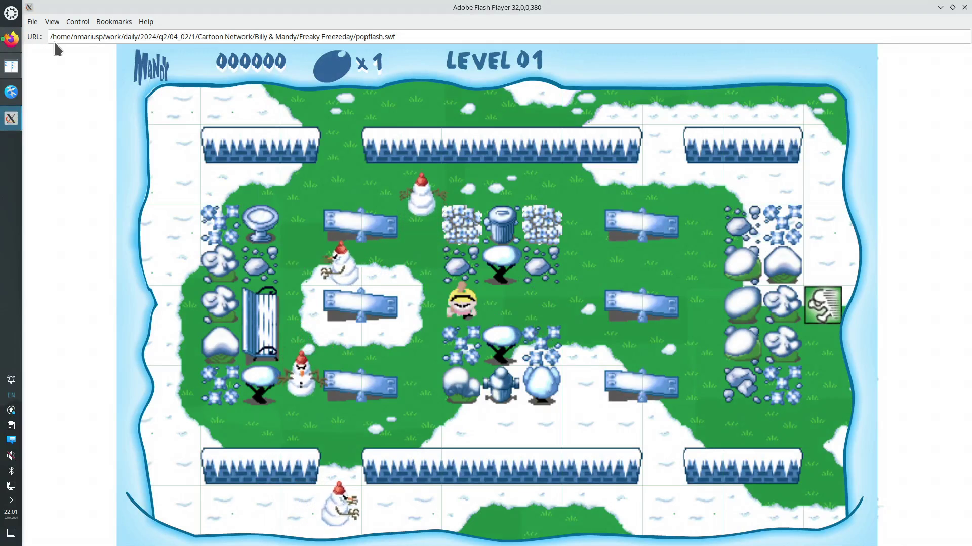
Step: Quit Flash Player and minimise the blank Firefox window to get back to the Krusader file manager
click(33, 23)
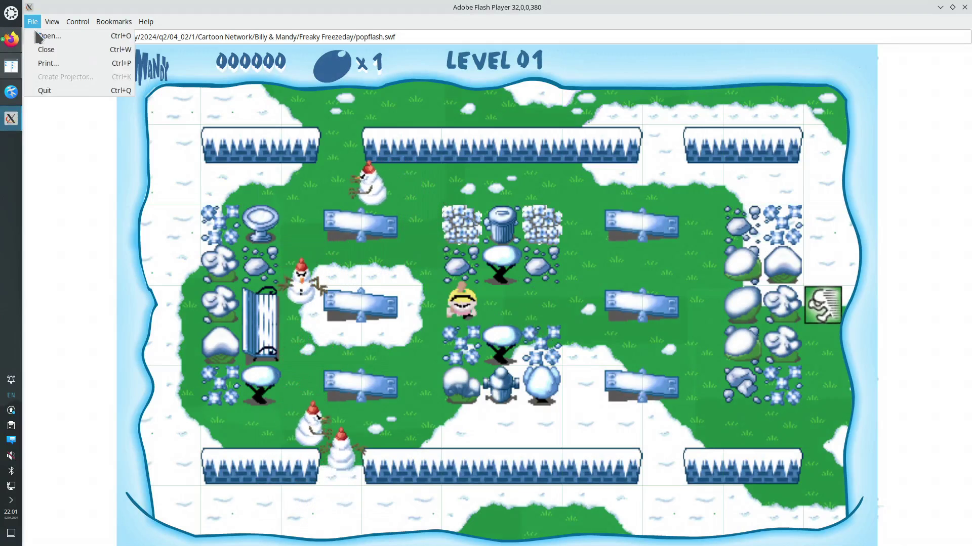
click(50, 90)
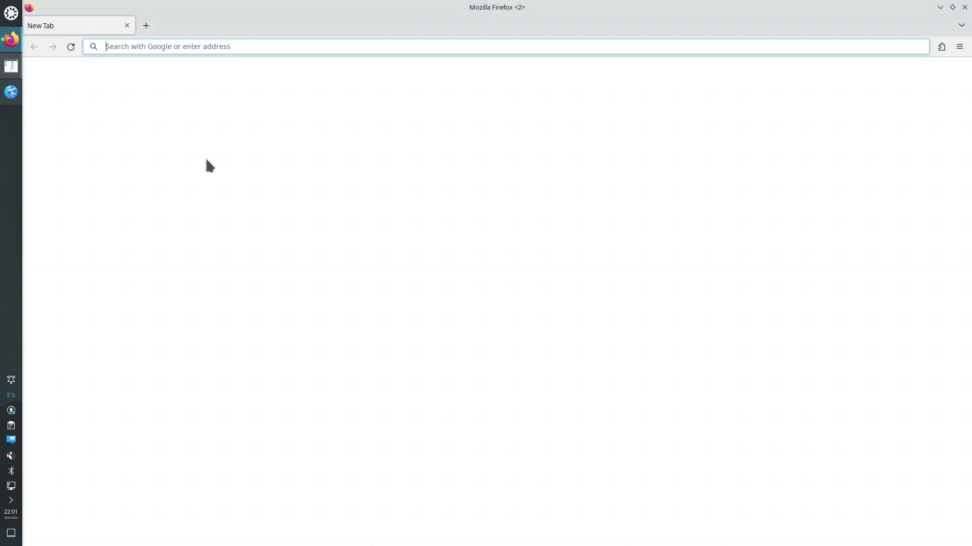
click(940, 7)
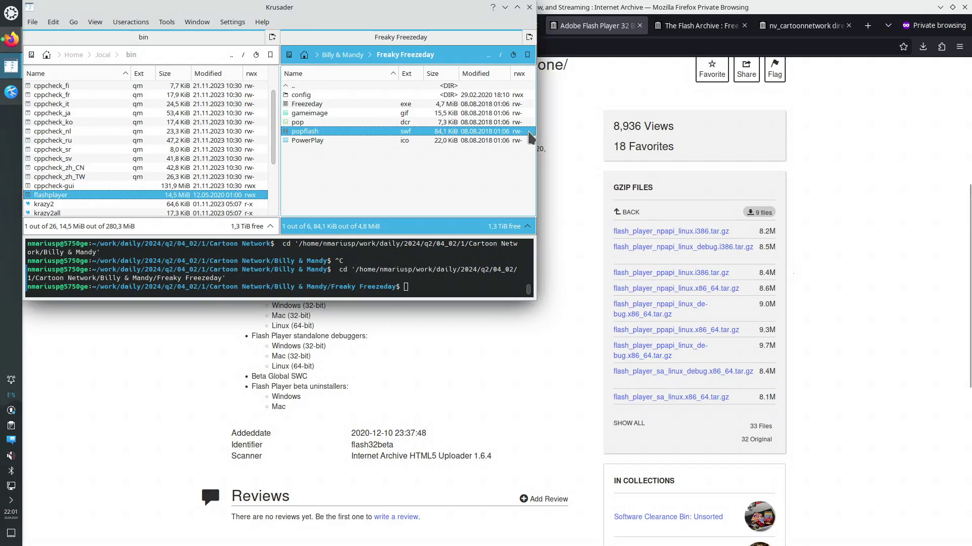
Step: Go back up to the Cartoon Network folder and enter its Powerpuff Girls subfolder
key(BackSpace)
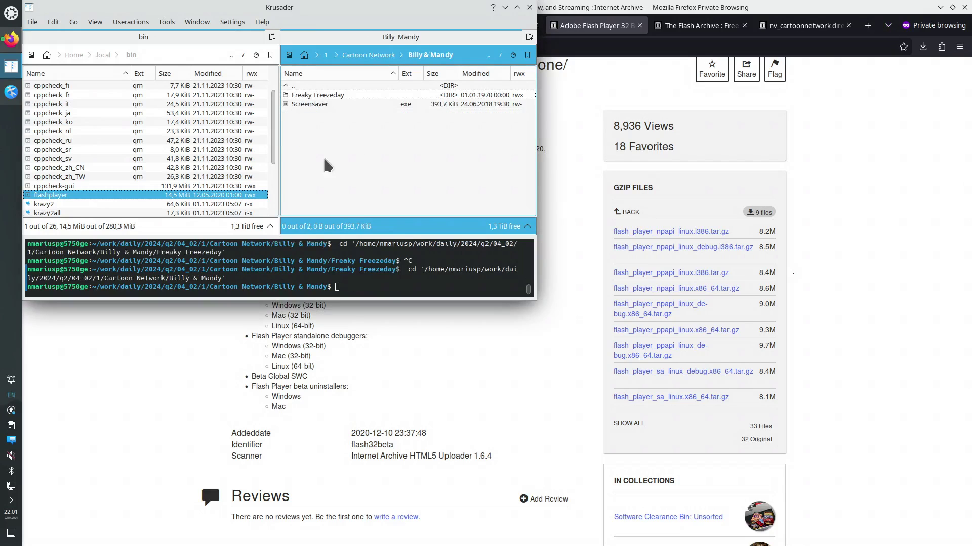
key(BackSpace)
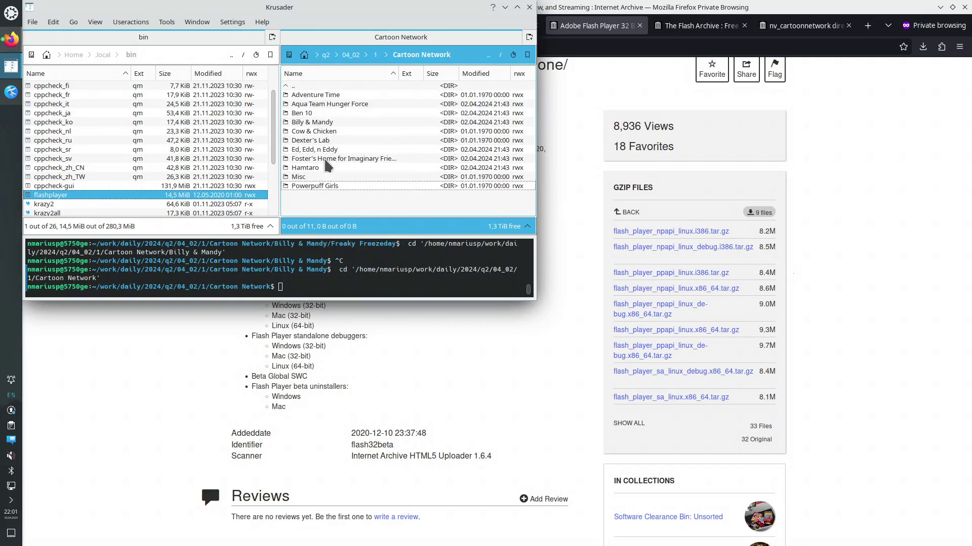
key(Return)
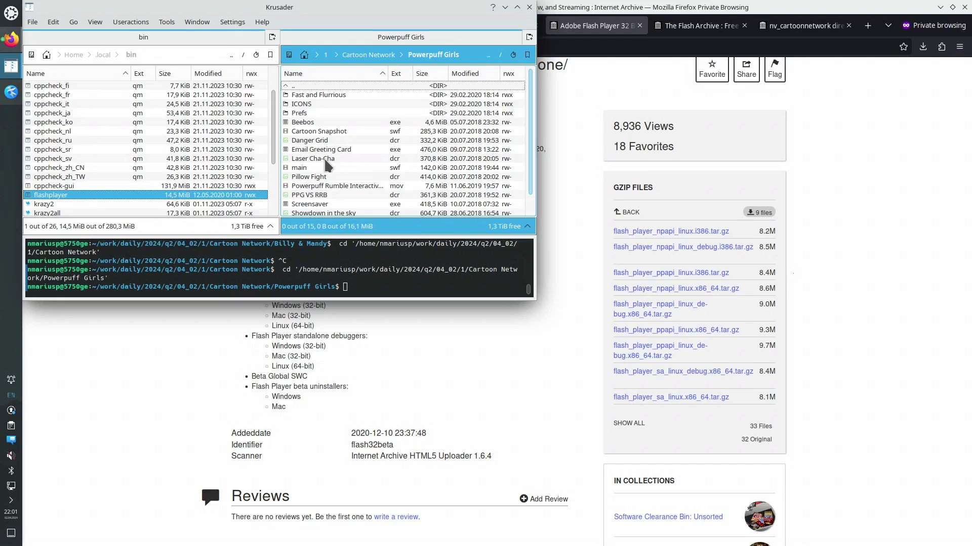
Step: Launch main.swf from the Powerpuff Girls folder, watch it in a maximised player window and quit the player
scroll(381, 150, down, 1)
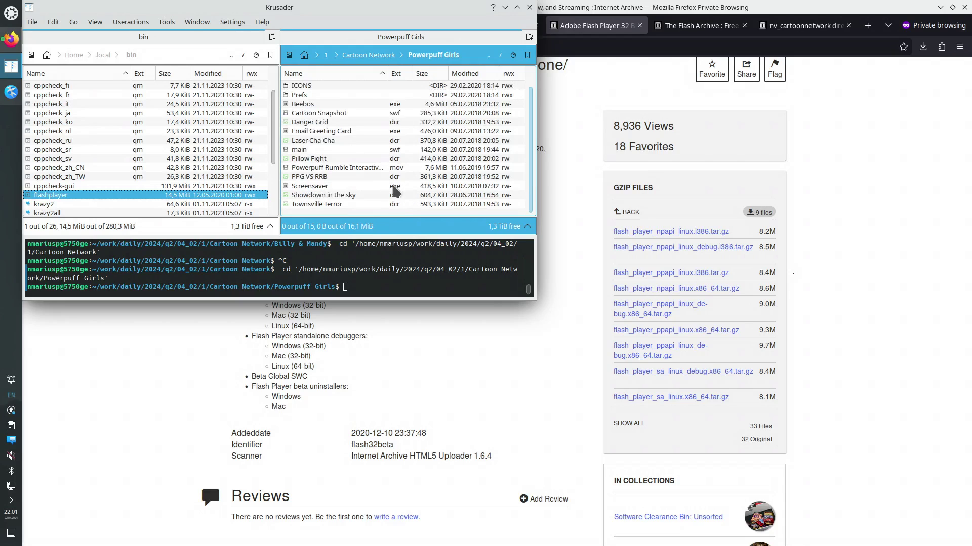
double_click(329, 149)
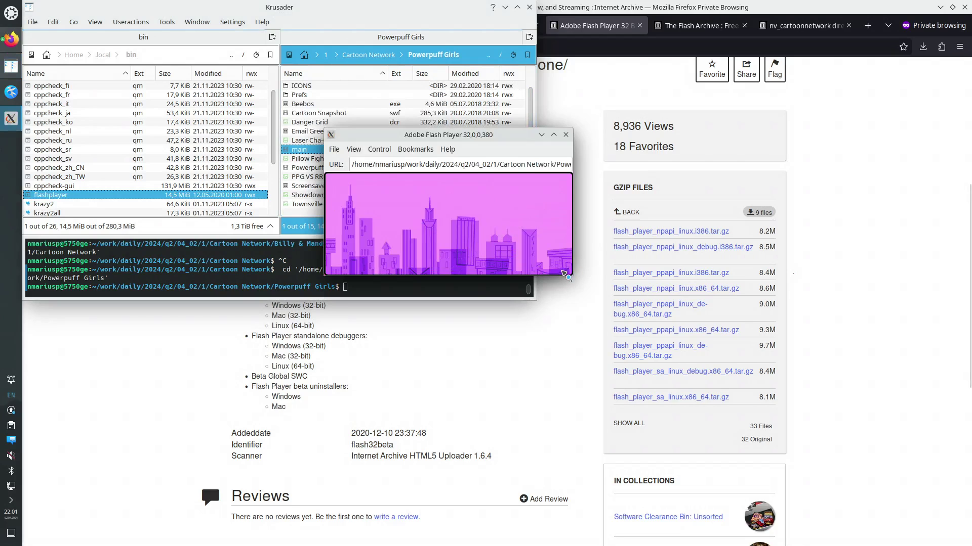
click(553, 135)
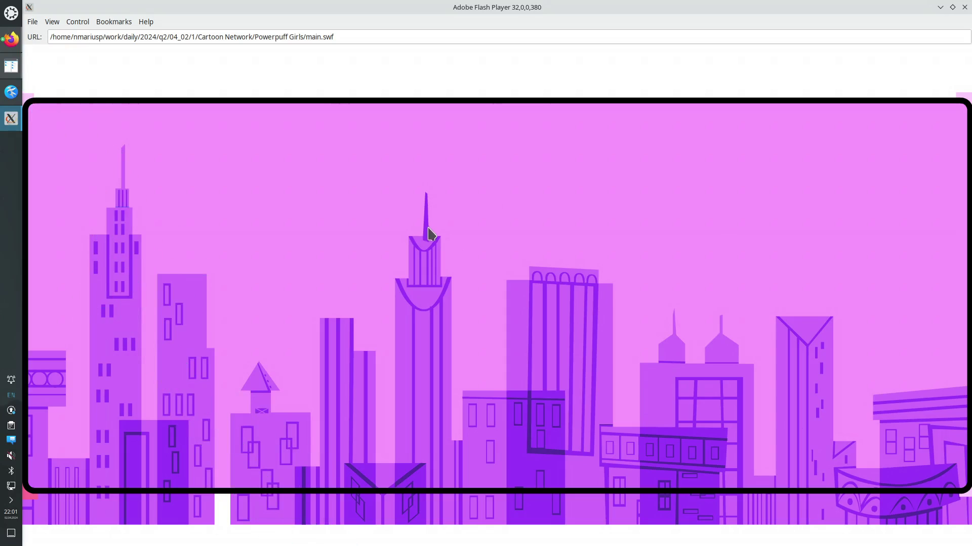
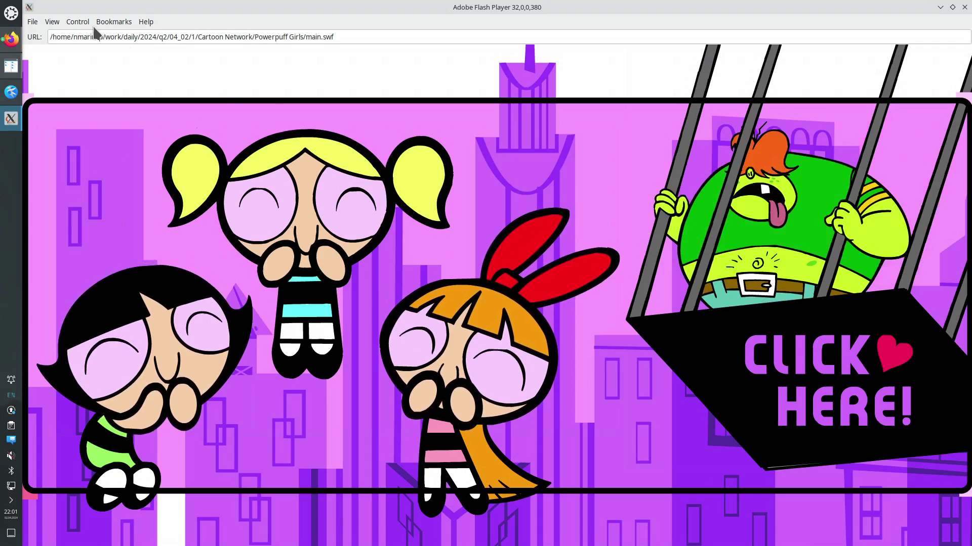
click(32, 22)
click(48, 91)
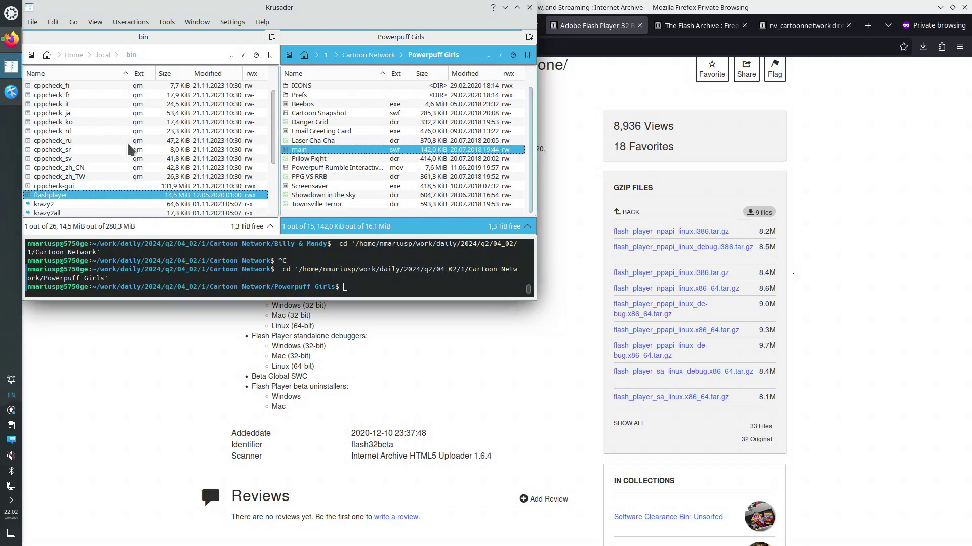
Step: Return to the folder named 1 that holds the extracted collections and enter the pssst folder
click(337, 177)
key(BackSpace)
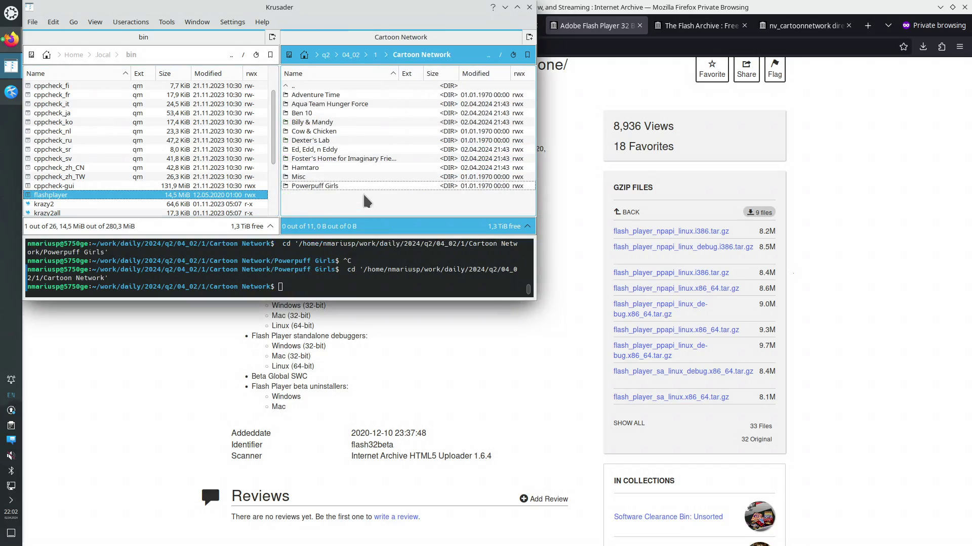
key(BackSpace)
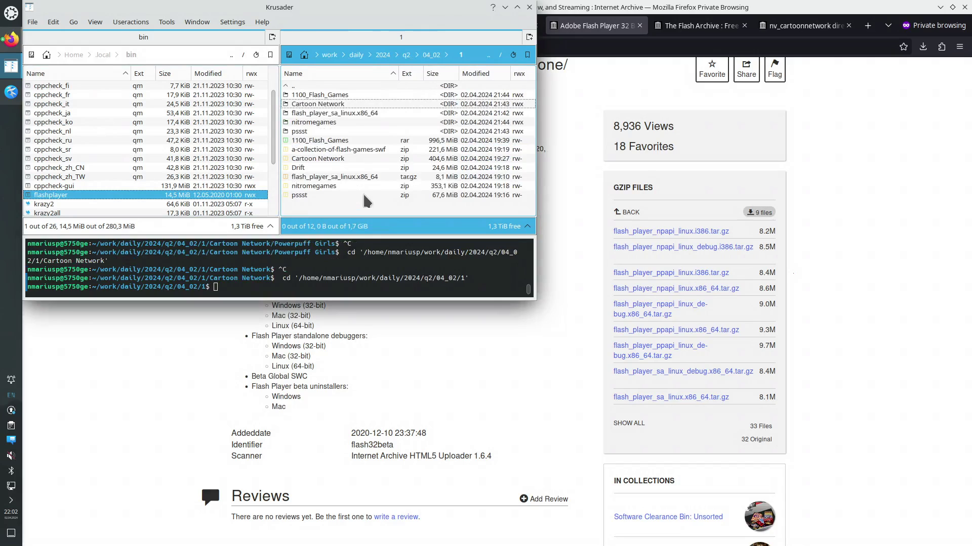
key(Down)
key(Down)
key(Down)
key(Return)
Step: Browse the SWF files in the pssst folder and launch billiards.swf
key(Down)
key(Down)
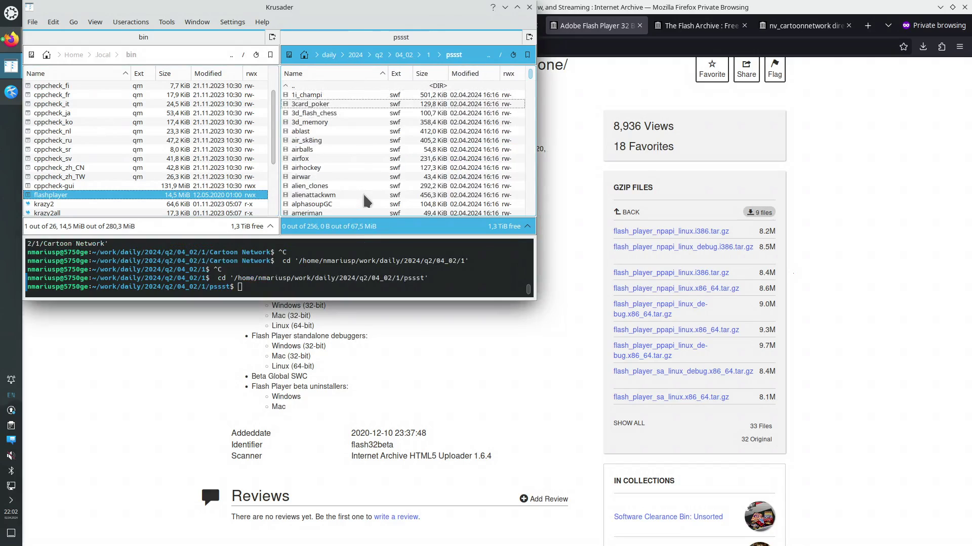
key(Down)
key(Down)
key(Down)
key(Down)
key(Down)
key(Down)
key(Down)
key(Down)
key(Down)
key(Down)
key(Down)
key(Down)
key(Down)
key(Down)
key(Down)
key(Down)
key(Down)
key(Down)
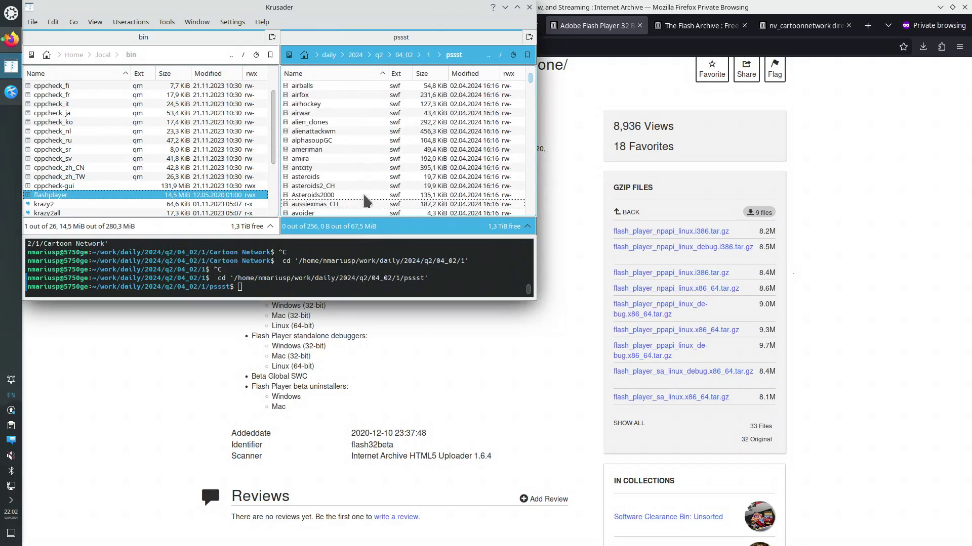
key(Down)
key(Down)
key(Down)
key(Down)
key(Down)
key(Down)
key(Down)
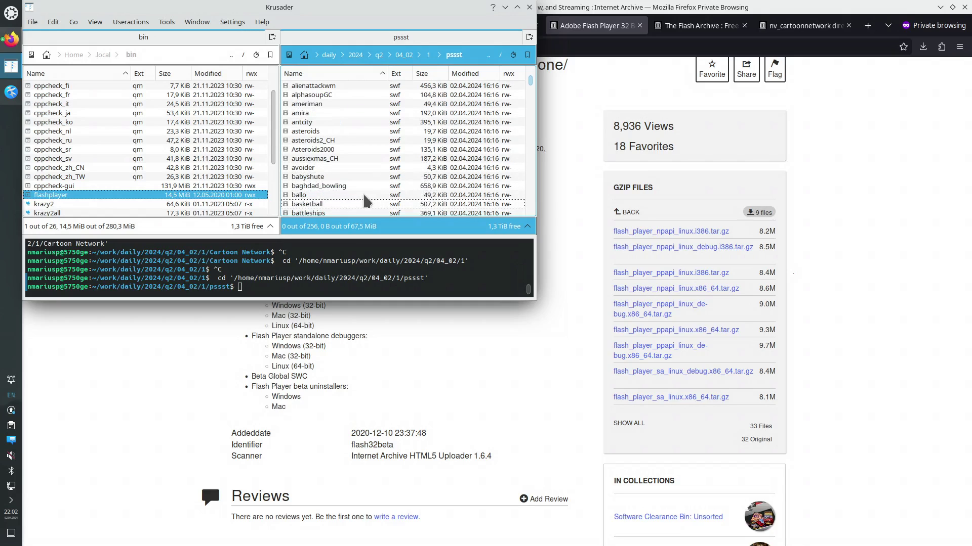
key(Down)
key(Down)
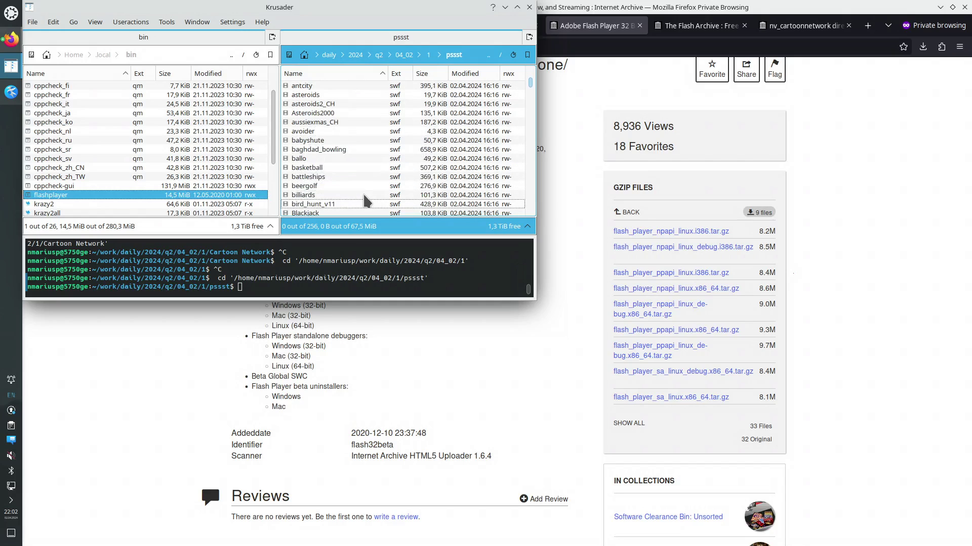
key(Up)
key(Down)
key(Up)
key(Return)
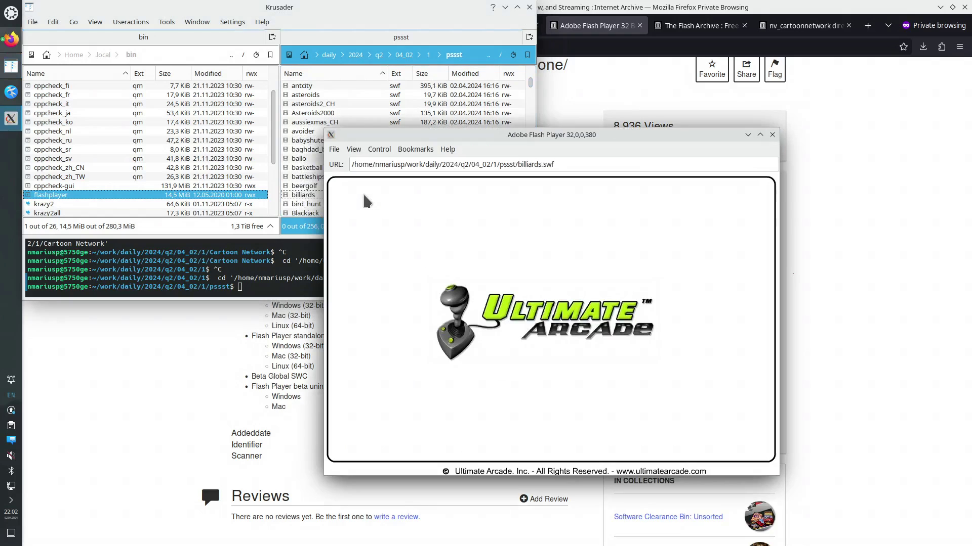
Step: Switch the billiards game to full screen and start playing it
click(354, 149)
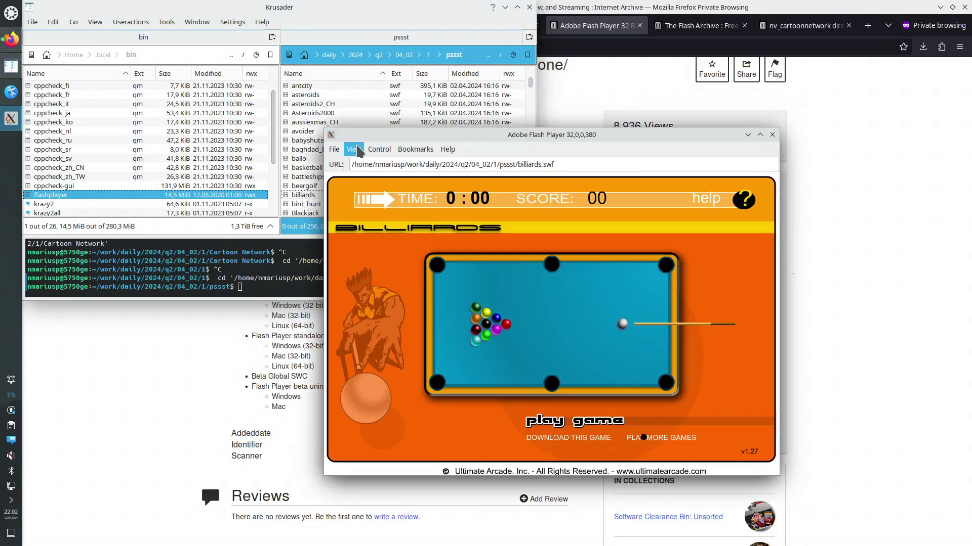
click(383, 218)
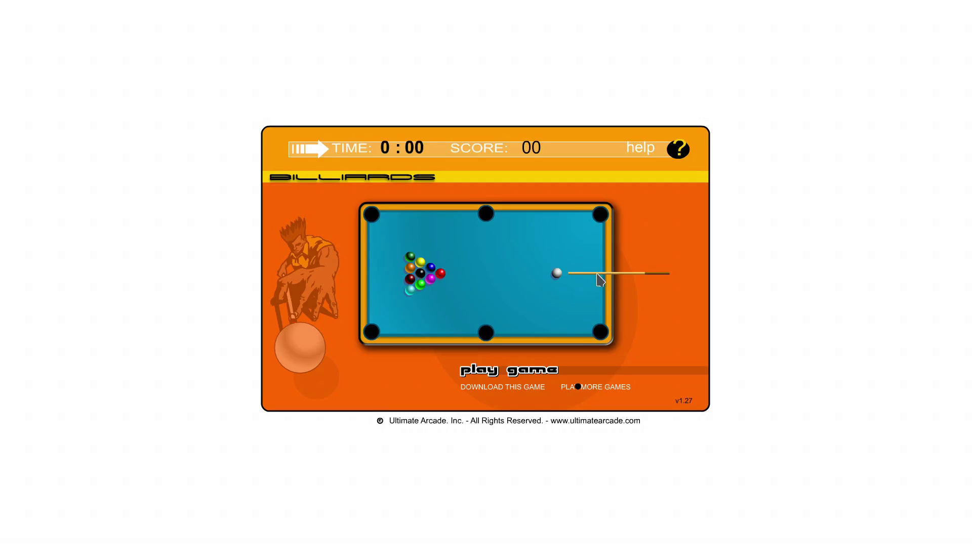
click(516, 371)
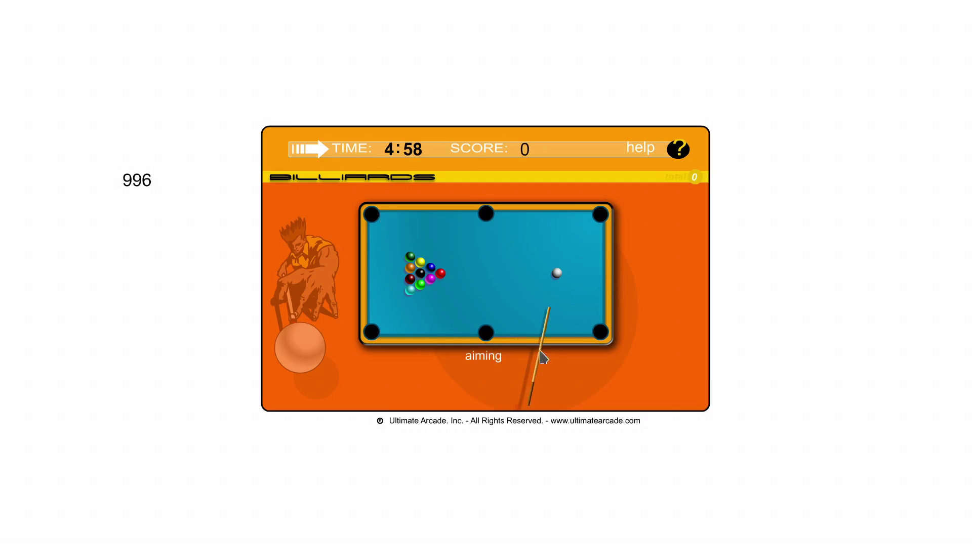
Step: Take several billiards shots with the cue, leave full screen and quit the player
click(639, 277)
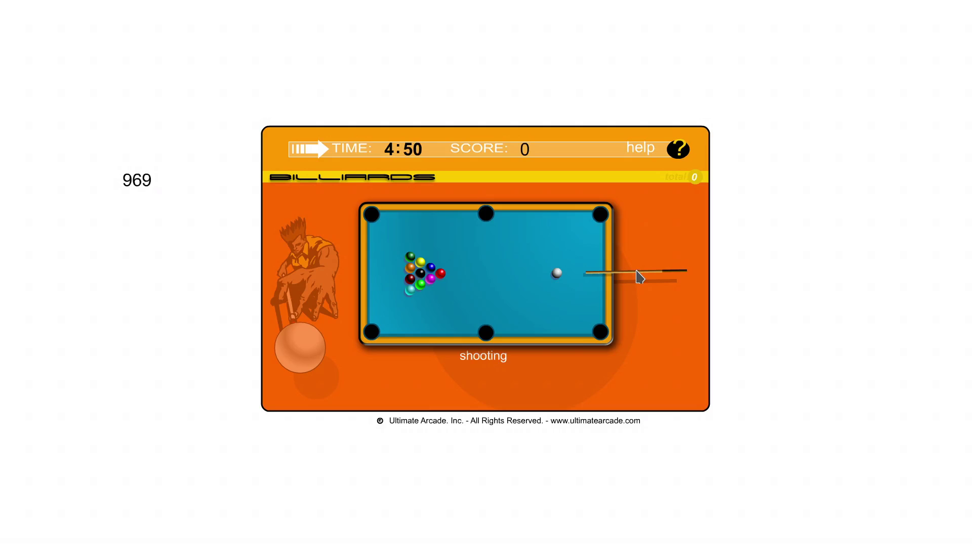
click(628, 277)
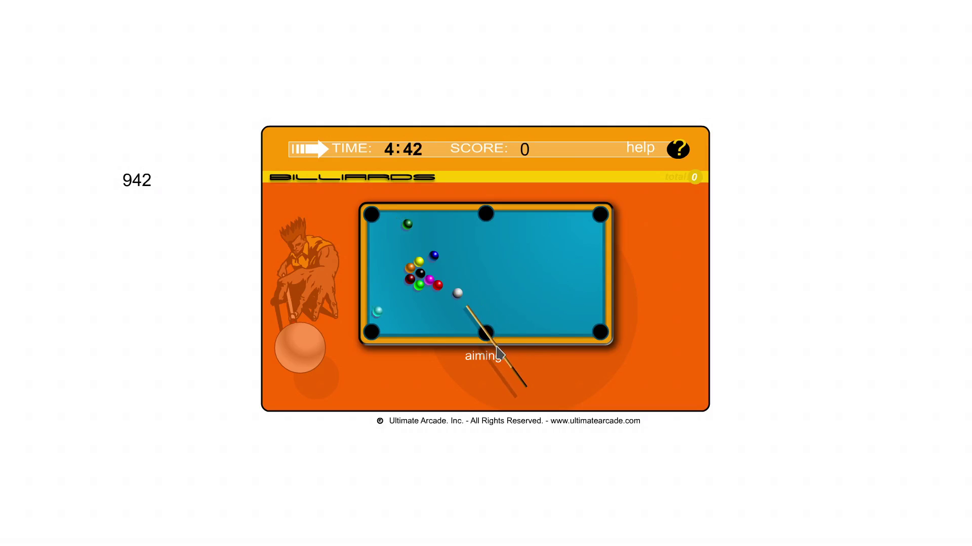
click(497, 353)
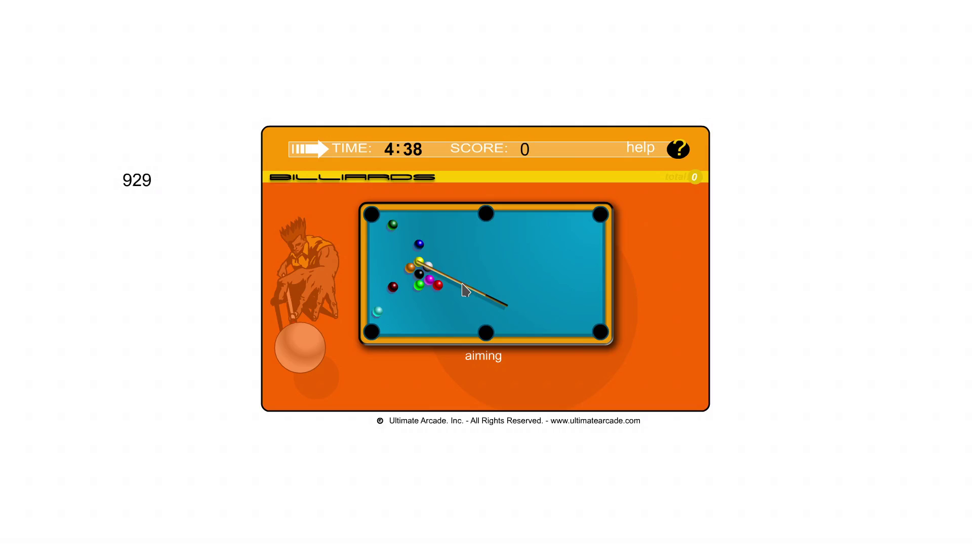
click(503, 228)
click(587, 201)
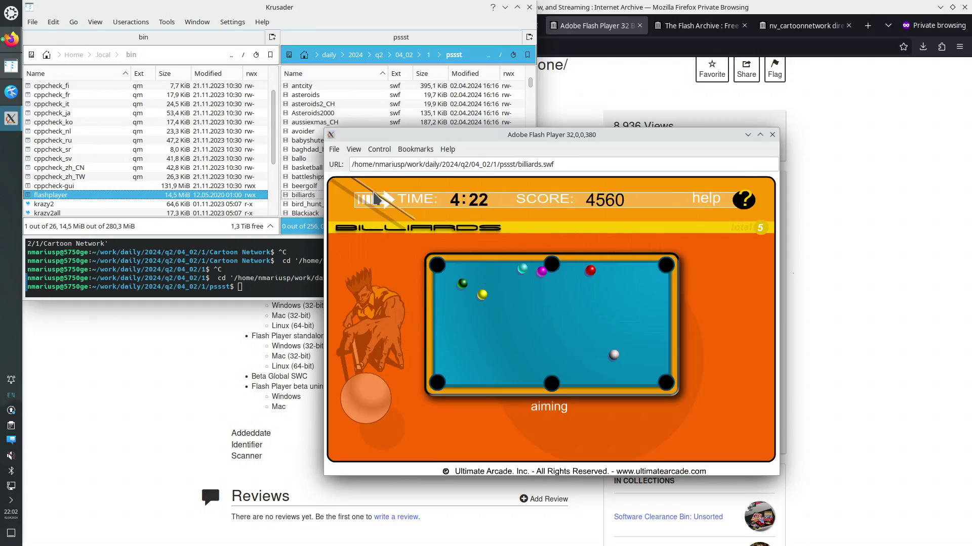
key(ctrl+q)
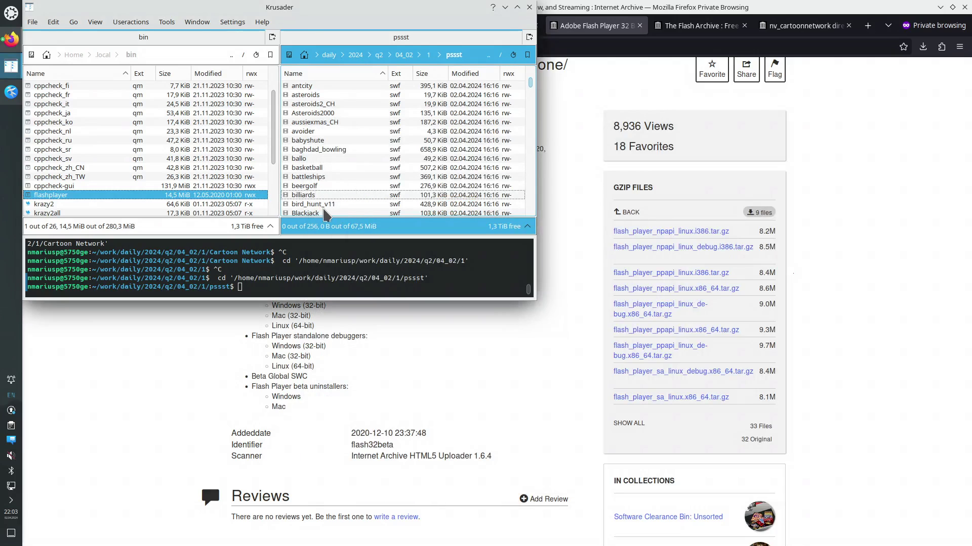
Step: Launch Blackjack.swf from the pssst folder, move and enlarge its player window, and close it
scroll(326, 208, down, 1)
scroll(319, 206, down, 1)
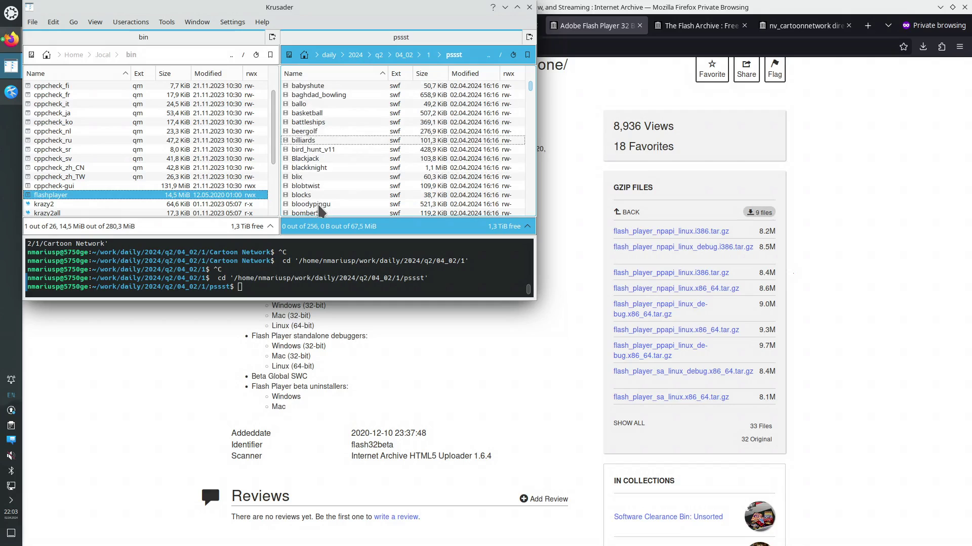
double_click(318, 159)
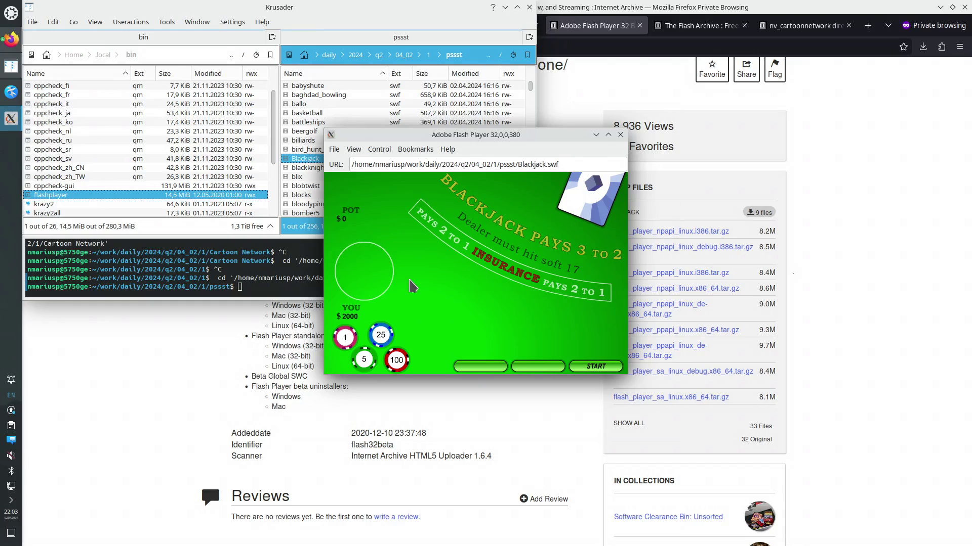
drag(477, 136, 611, 122)
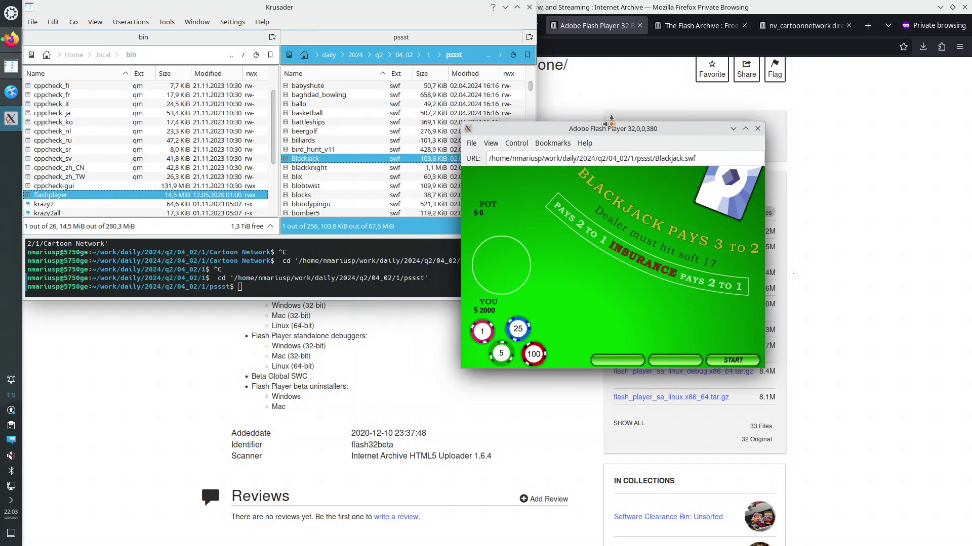
drag(764, 368, 888, 449)
click(881, 129)
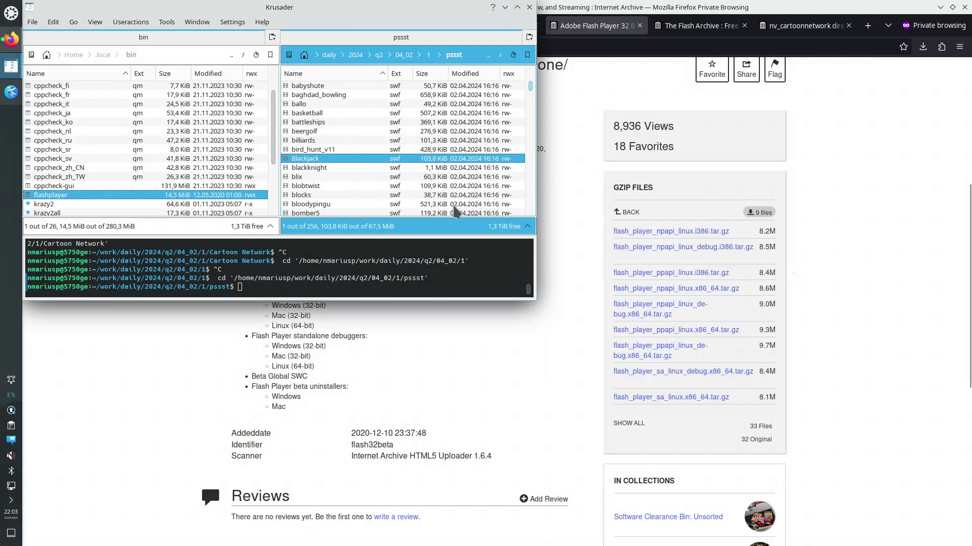
Step: Launch breakoutv2.swf from the pssst folder, move its player window aside and close it
scroll(395, 182, down, 2)
scroll(346, 194, down, 1)
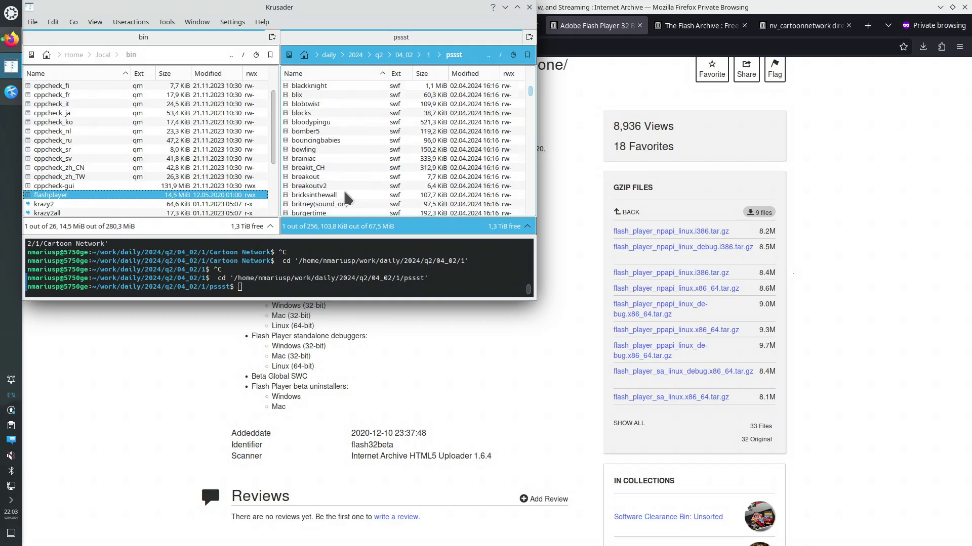
double_click(324, 187)
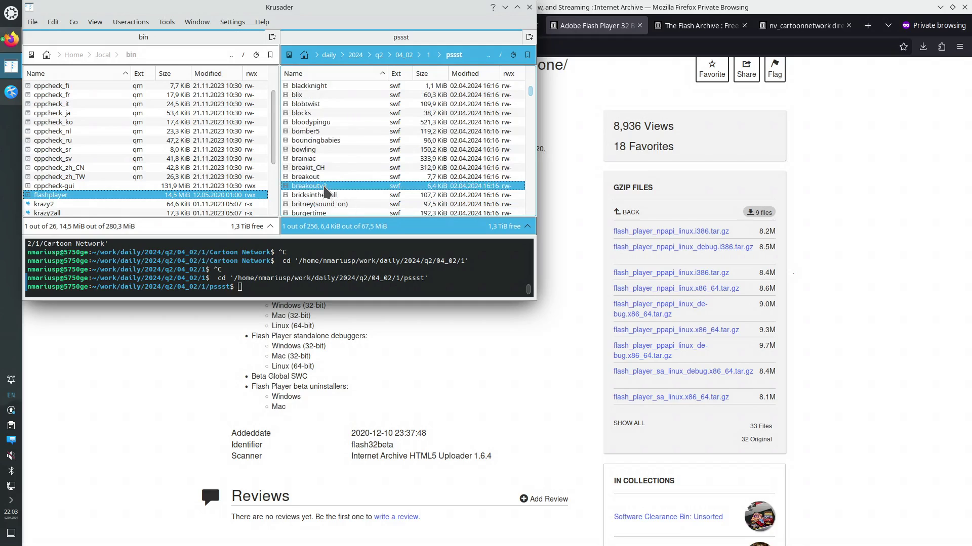
drag(501, 137, 670, 142)
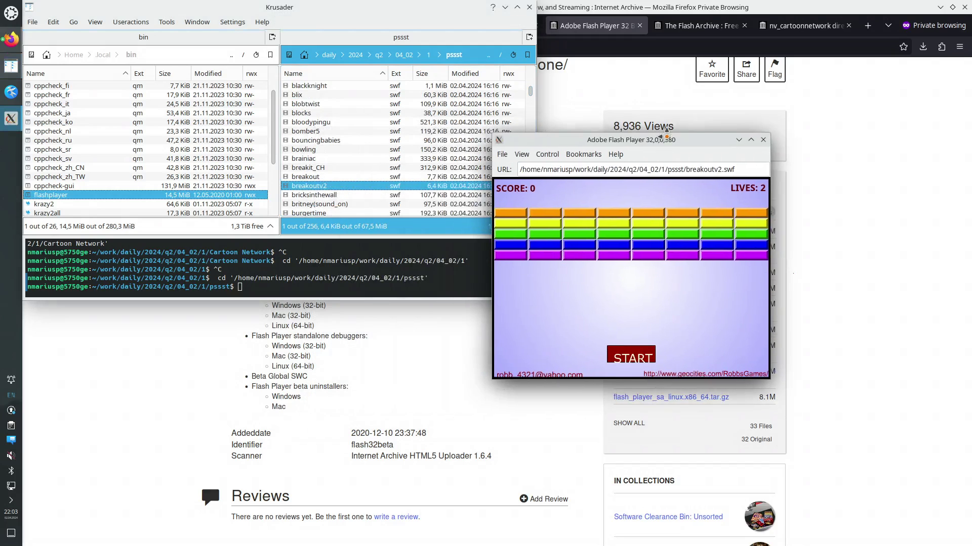
click(764, 141)
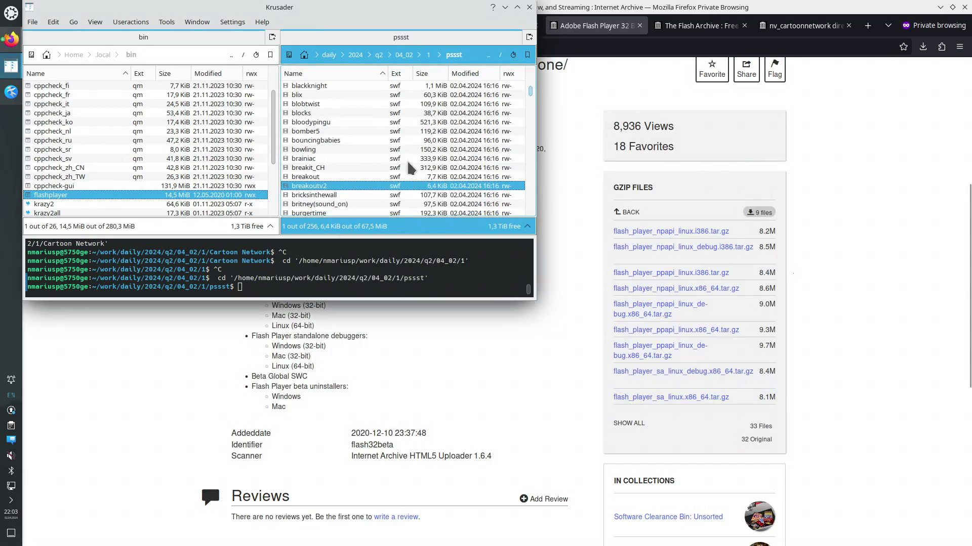
Step: Launch condomgame.swf from the pssst folder to look at its title screen and close its player window
scroll(371, 160, down, 3)
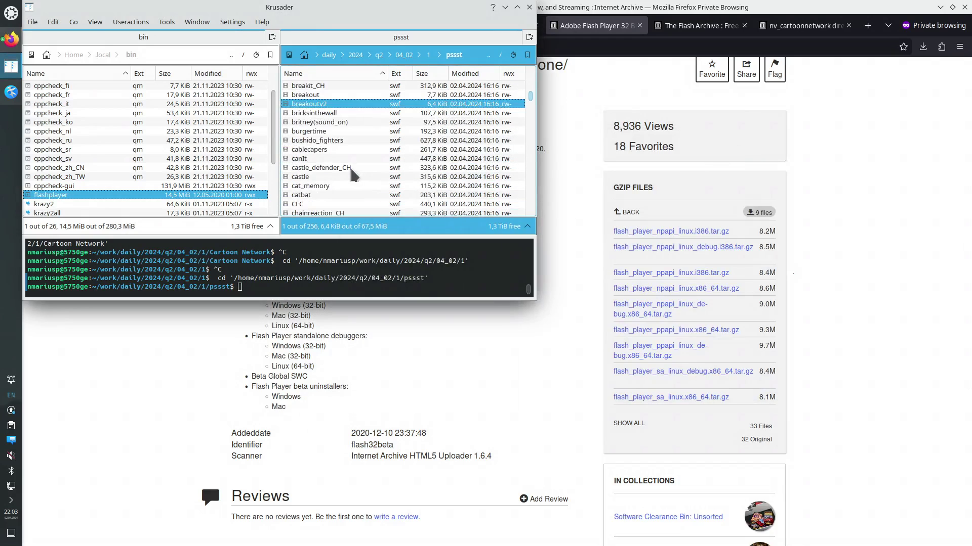
scroll(328, 170, down, 3)
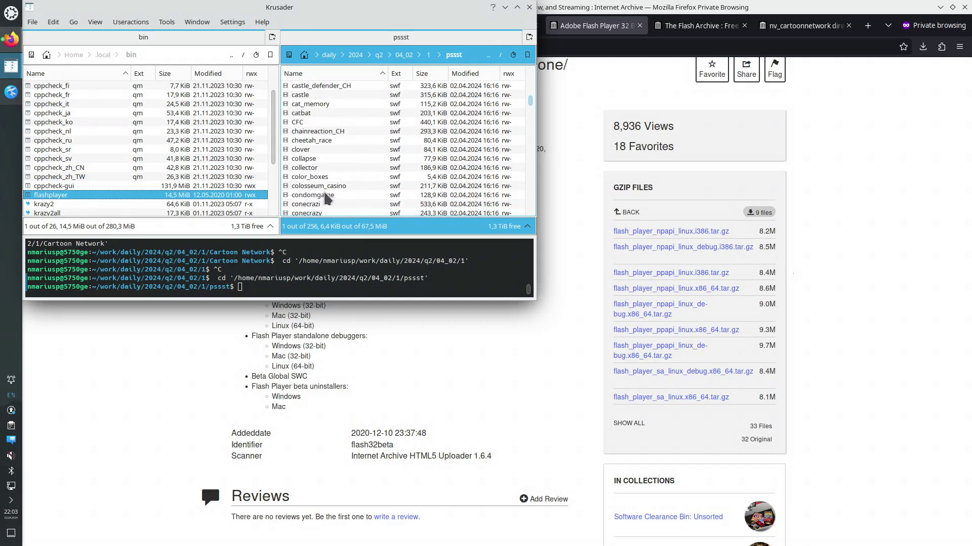
double_click(317, 196)
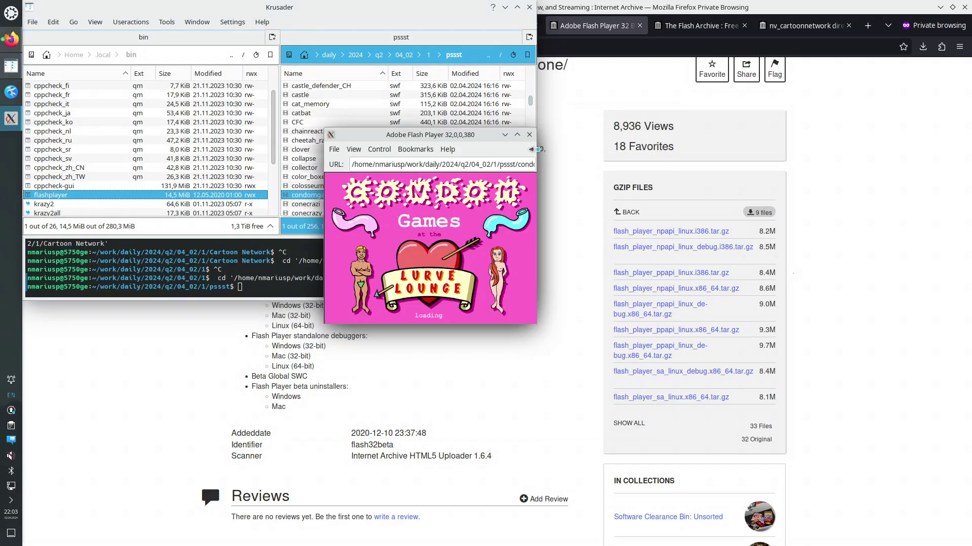
click(530, 135)
Step: Launch dolphindash.swf from the pssst folder, go past its title screen and start the game
scroll(371, 151, down, 2)
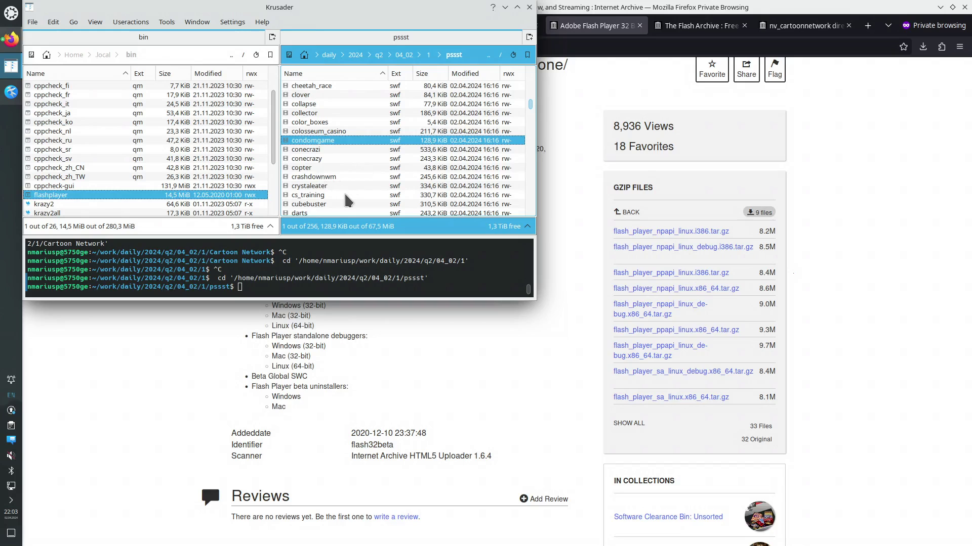
scroll(345, 195, down, 2)
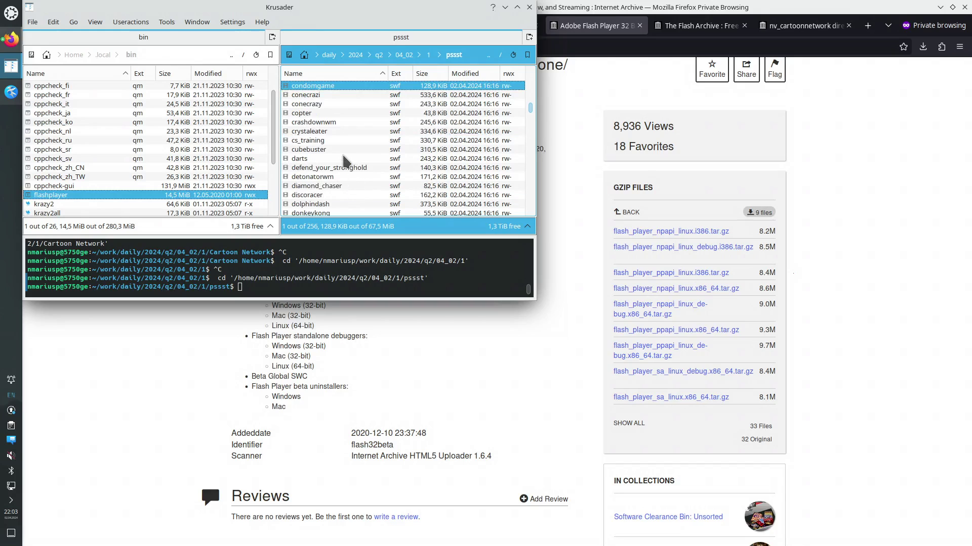
scroll(353, 192, down, 1)
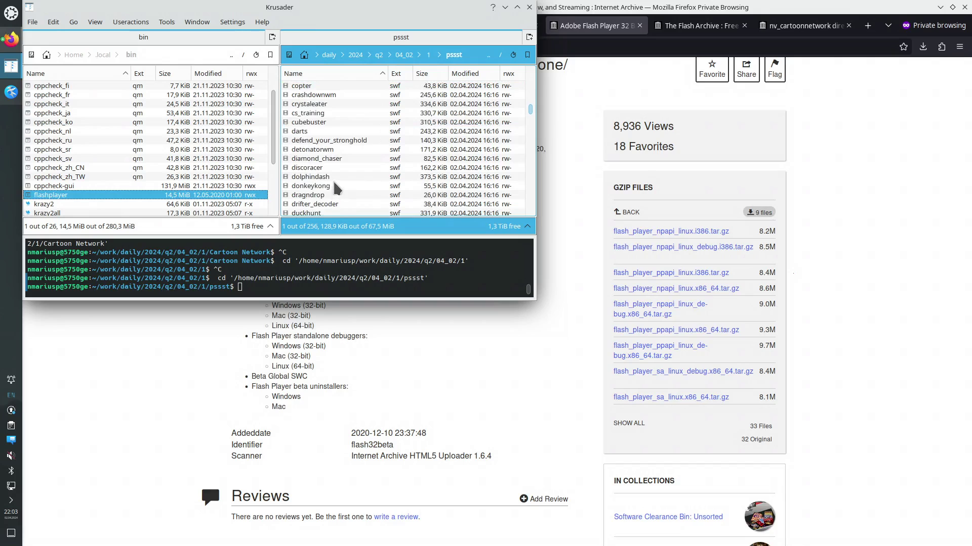
double_click(329, 178)
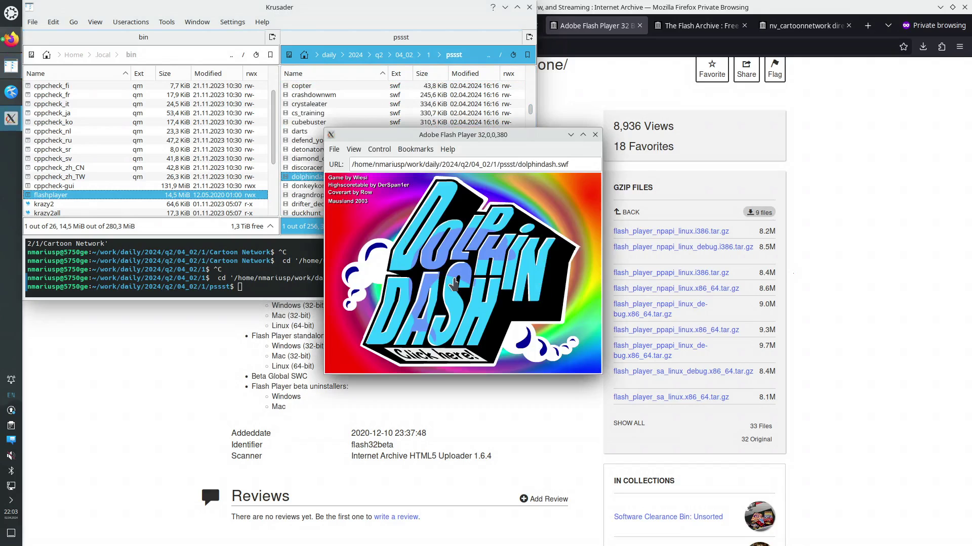
click(456, 355)
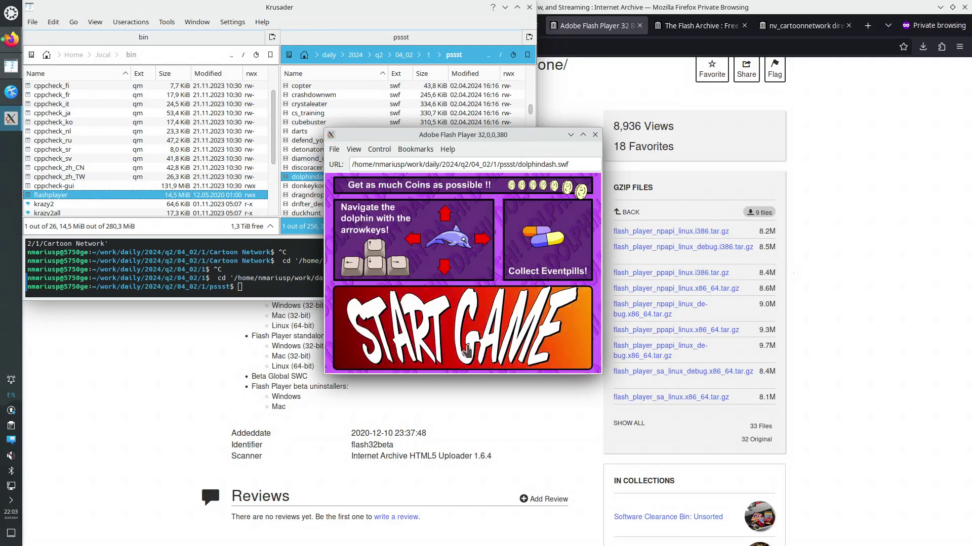
click(473, 315)
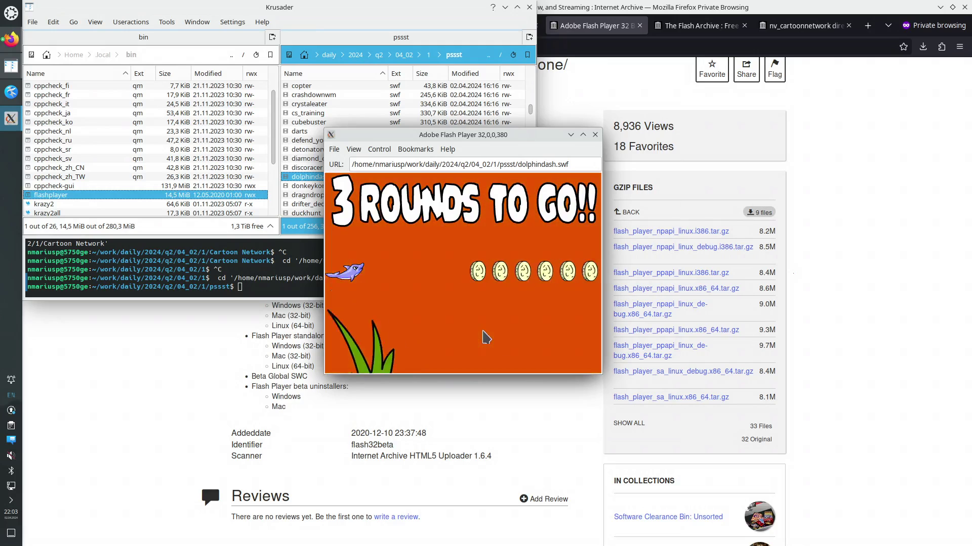
Step: Play Dolphin Dash in full screen, steering the dolphin up and down, and close the player after leaving full screen
click(354, 149)
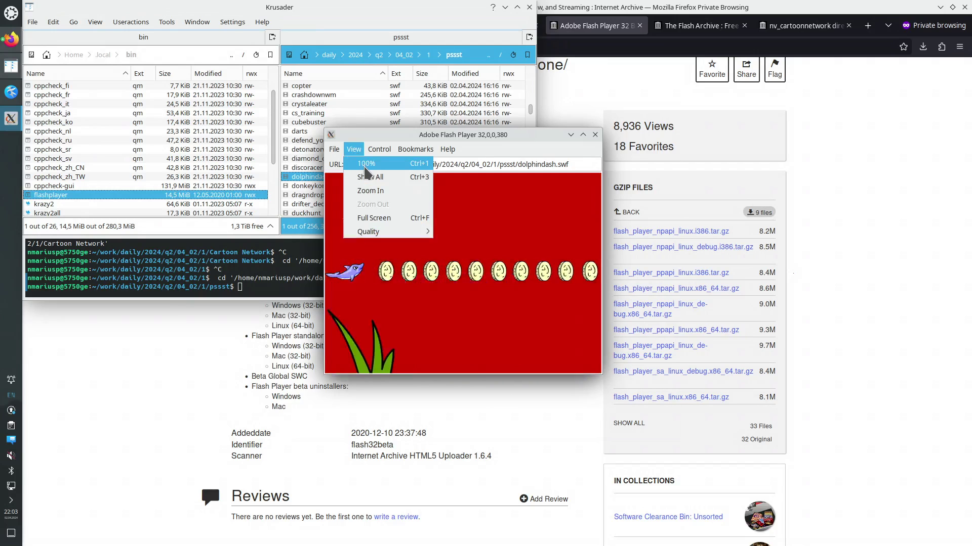
click(374, 218)
key(Up)
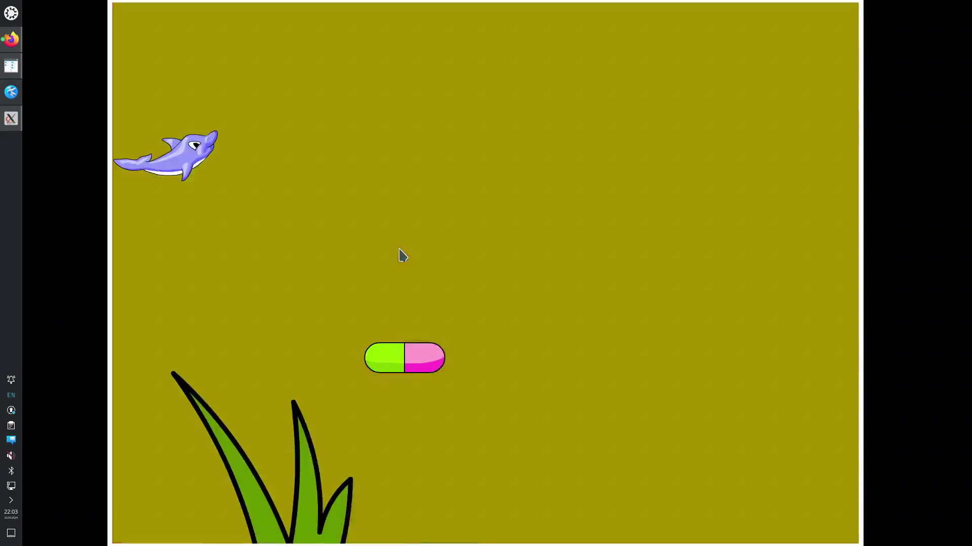
key(Down)
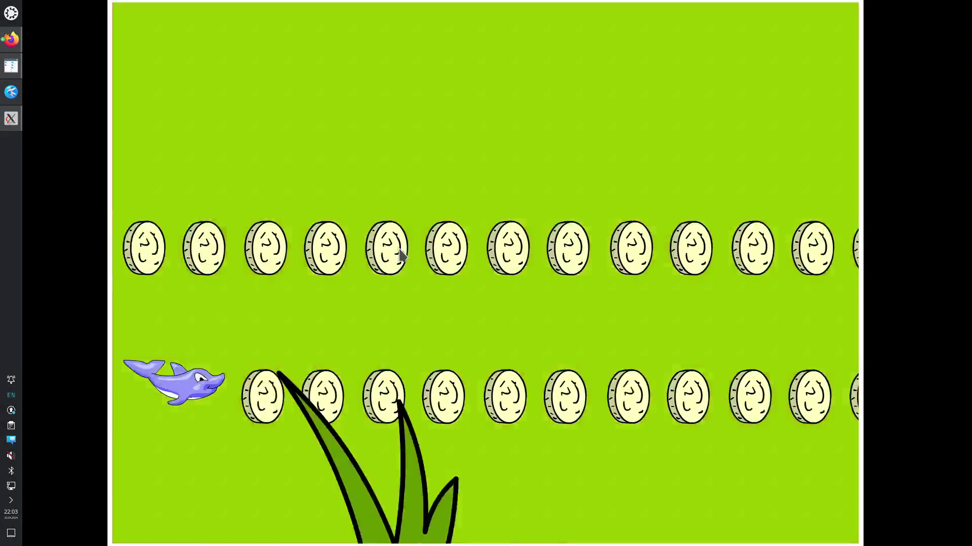
key(Escape)
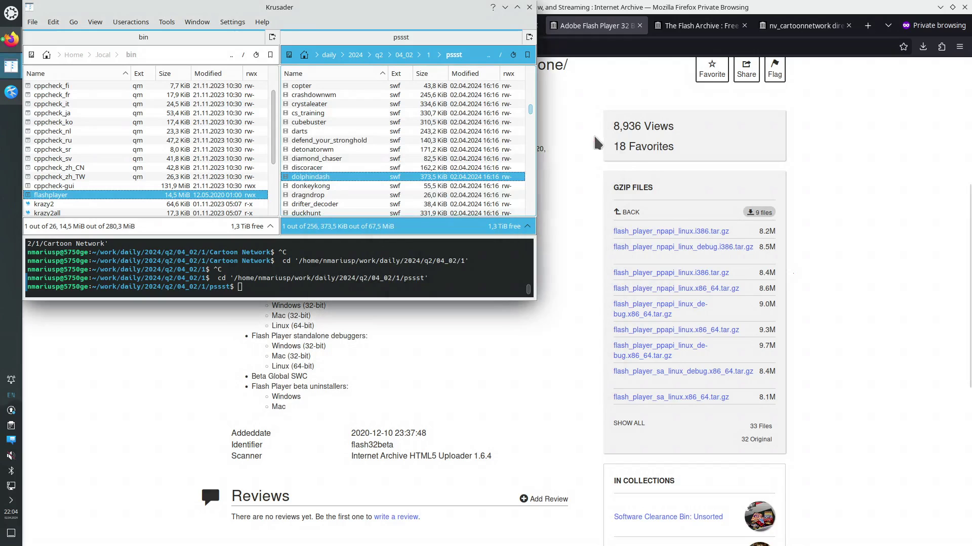
click(595, 134)
Step: Launch flashgolf_2001.swf from the pssst folder in full screen and tee off to begin hole 1
scroll(330, 178, down, 1)
scroll(354, 189, down, 2)
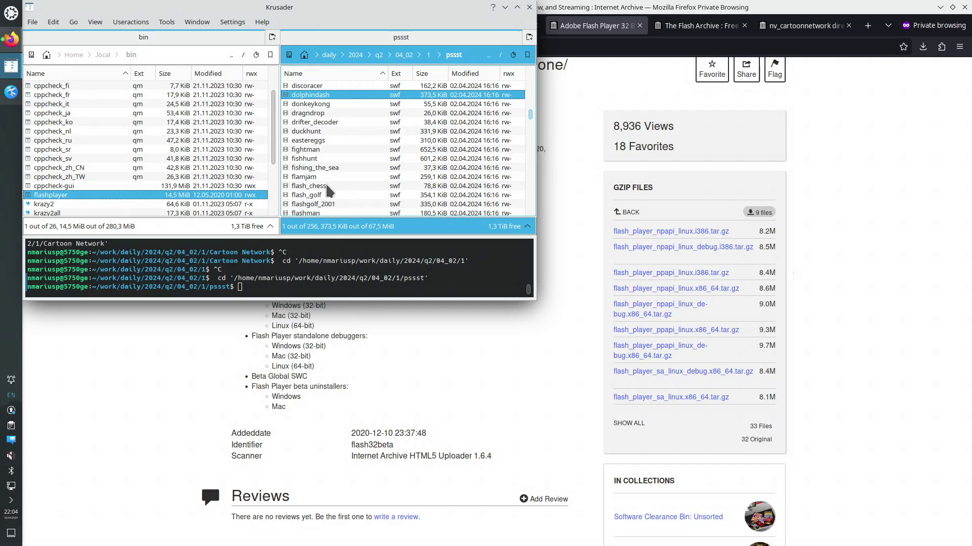
scroll(336, 188, down, 1)
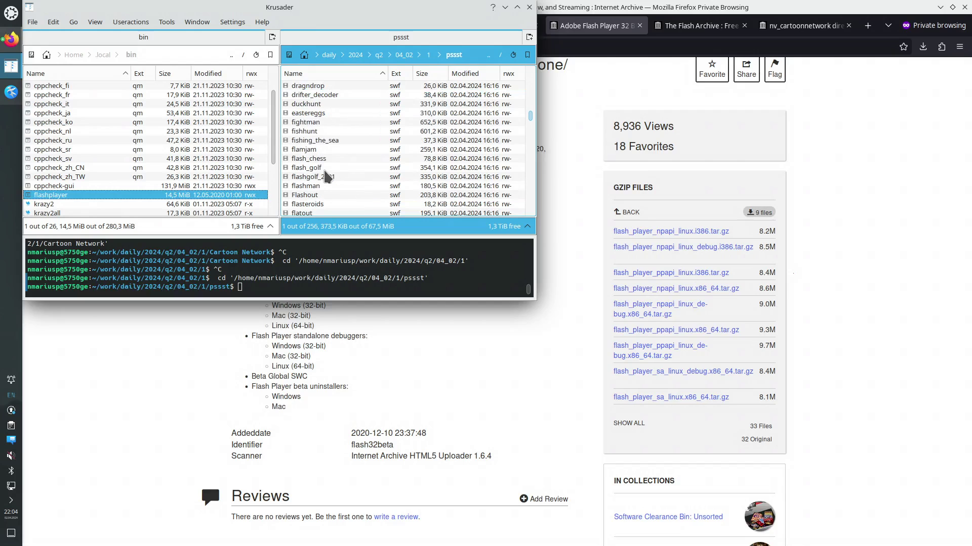
double_click(330, 178)
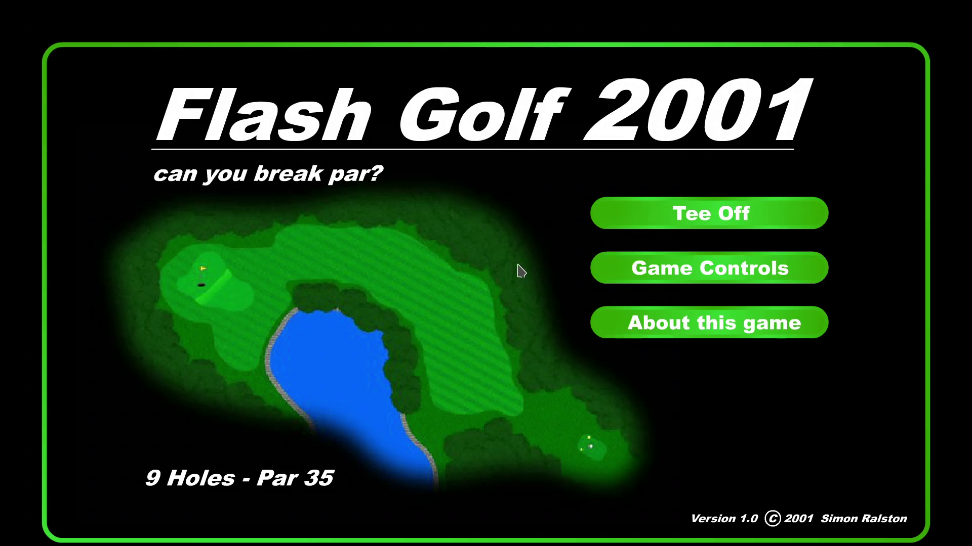
click(675, 216)
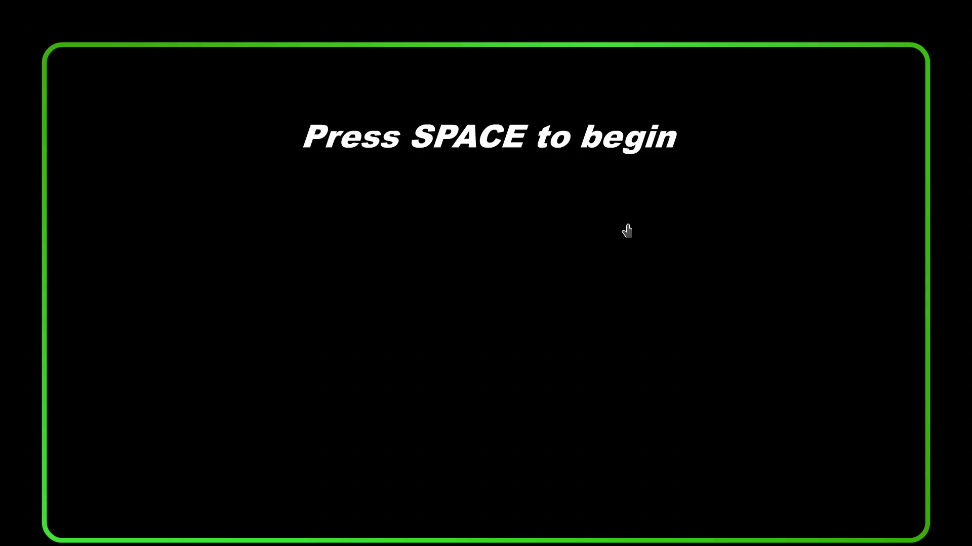
key(space)
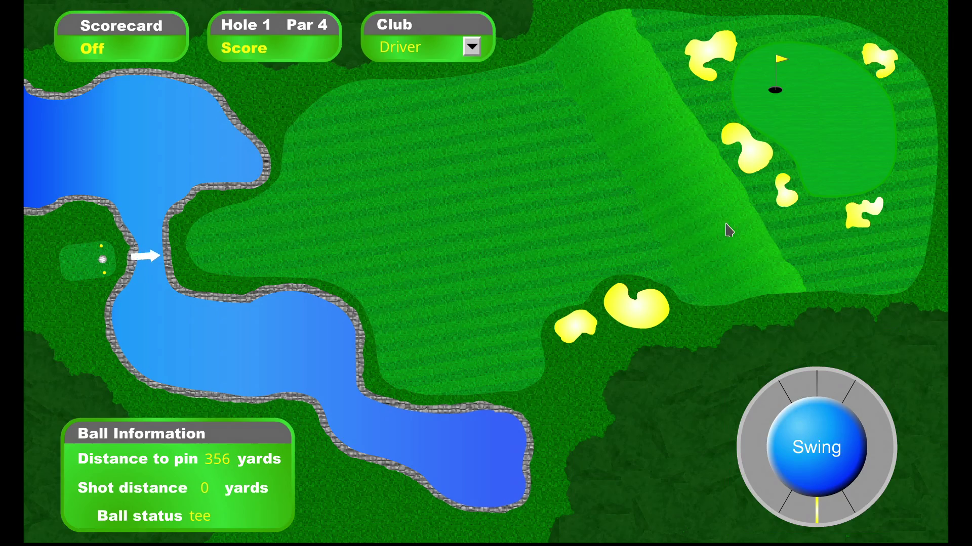
Step: Aim and swing one tee shot with the driver on hole 1, leave full screen and quit the player
right_click(320, 224)
click(358, 208)
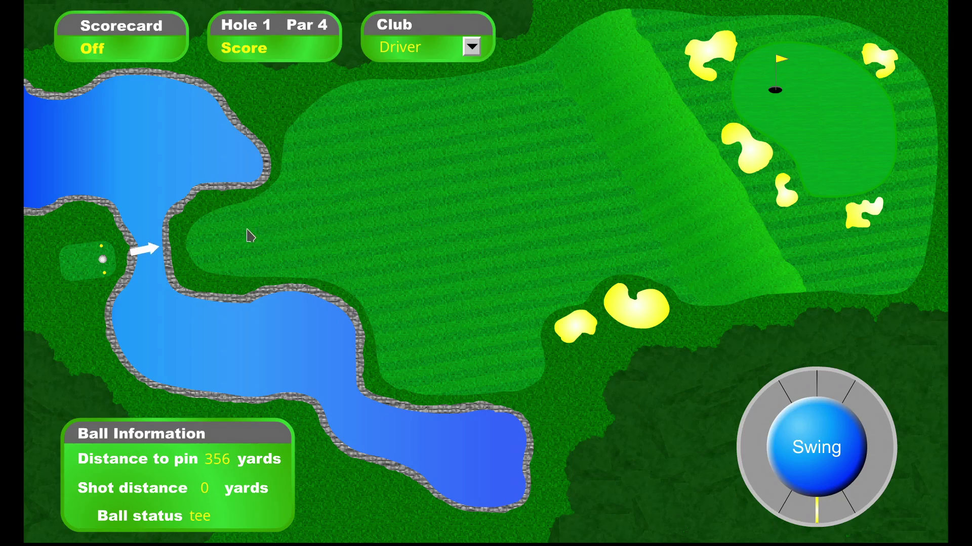
click(214, 249)
click(812, 451)
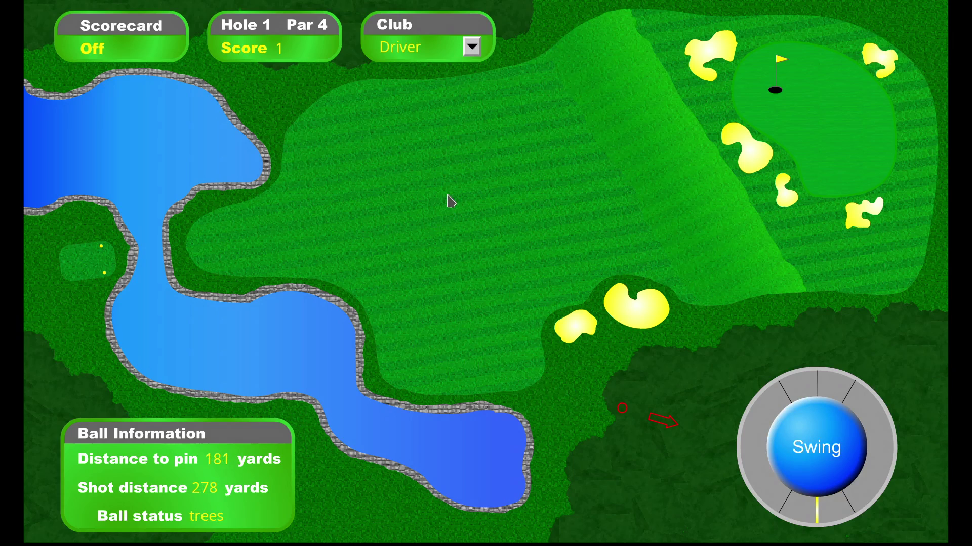
key(Escape)
click(334, 150)
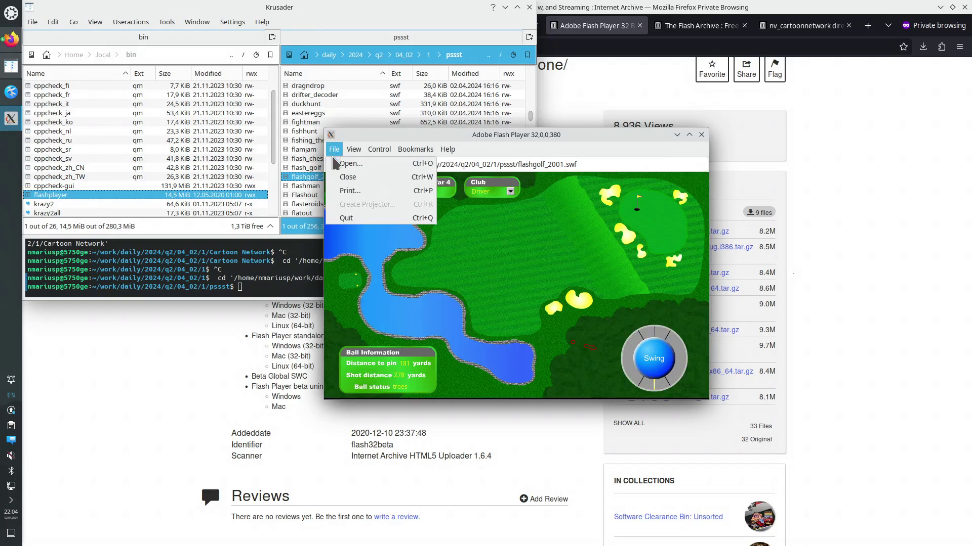
click(366, 221)
Step: Launch gravityball.swf from the pssst folder, play level 1 briefly and close its player window
scroll(375, 178, down, 7)
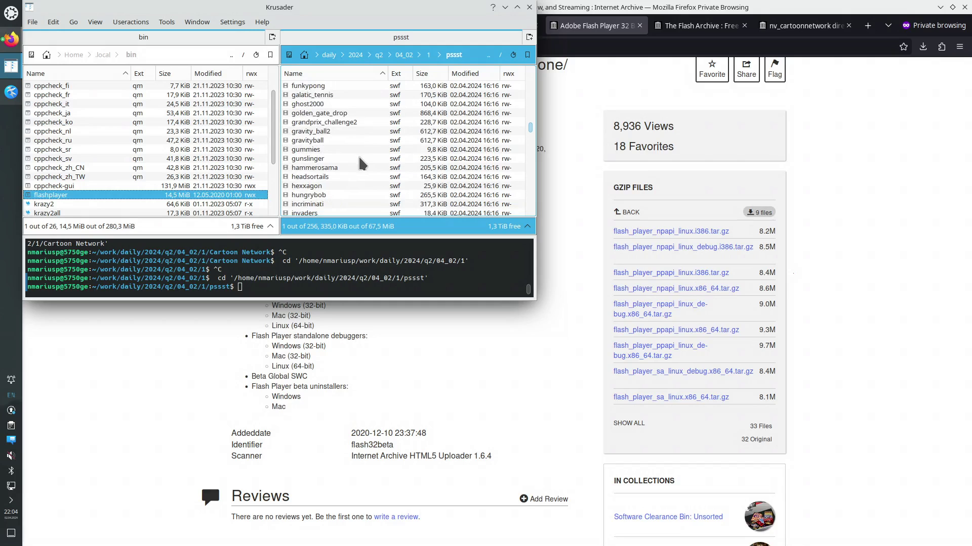
double_click(317, 143)
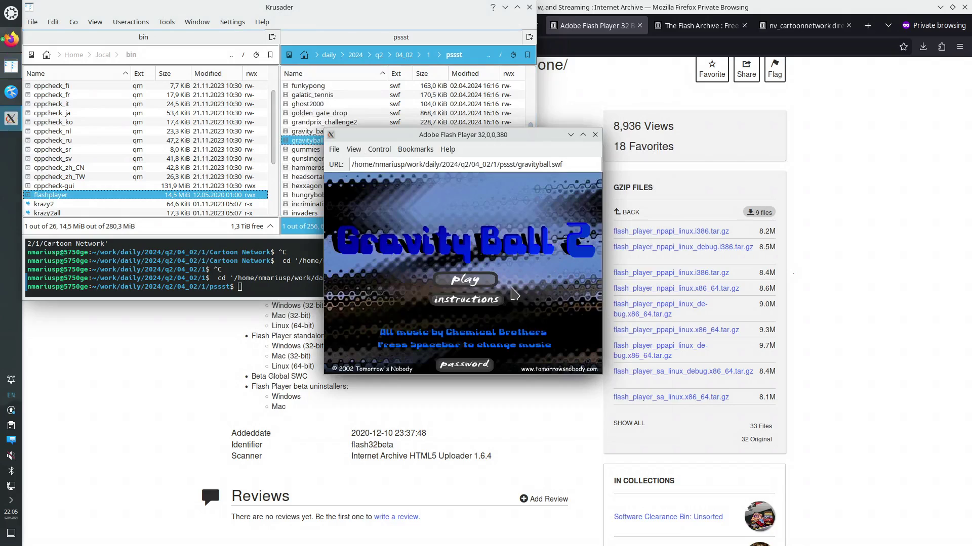
click(465, 282)
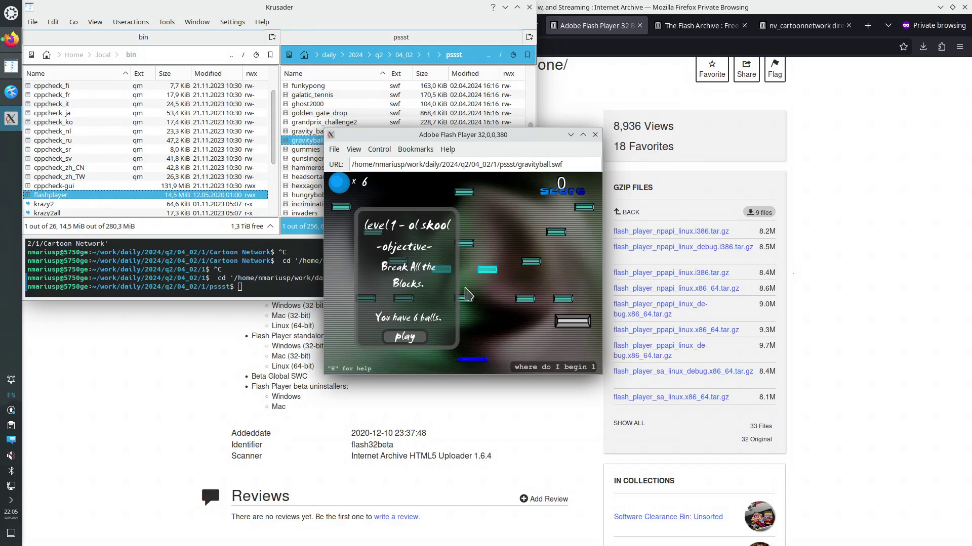
click(398, 343)
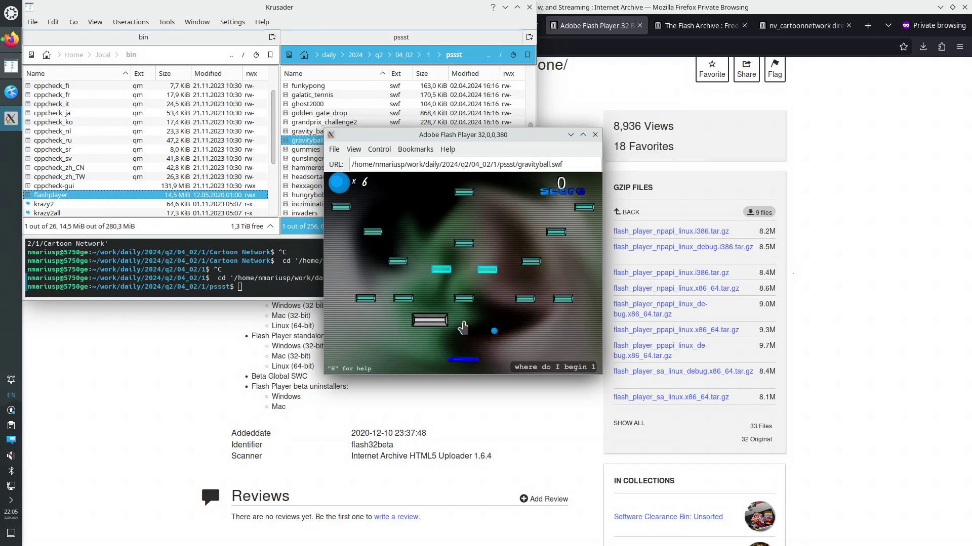
click(518, 335)
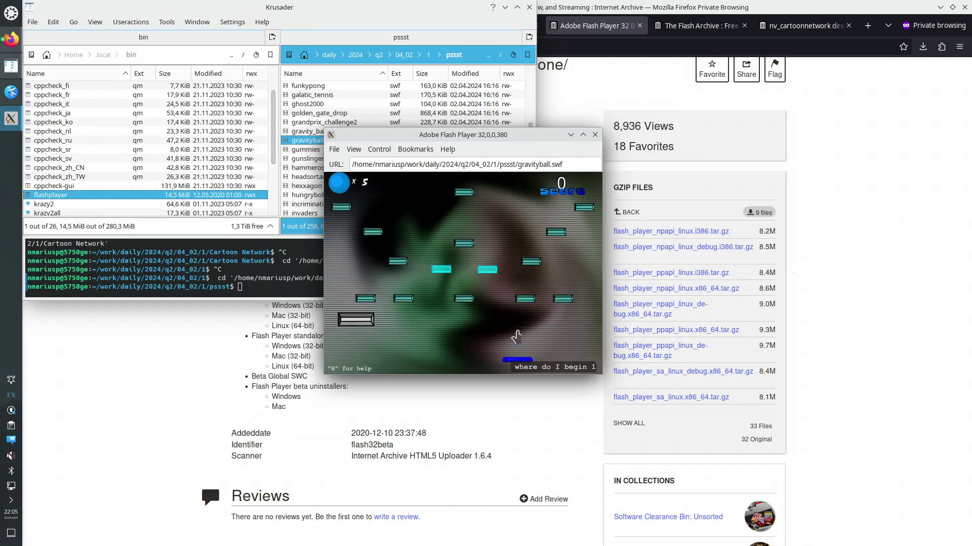
click(595, 134)
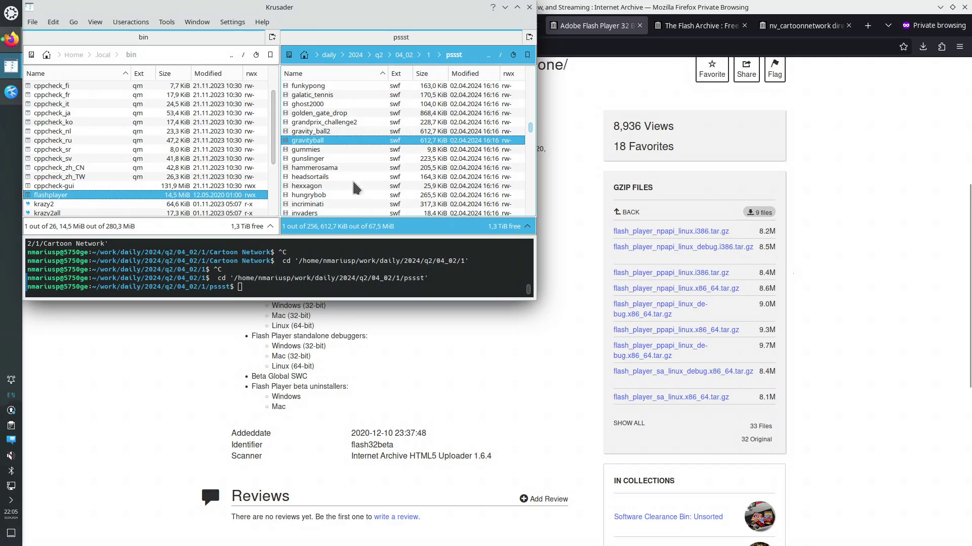
Step: Launch invaders.swf from the pssst folder to look at its title screen and close its player window
scroll(345, 173, down, 2)
scroll(345, 173, down, 1)
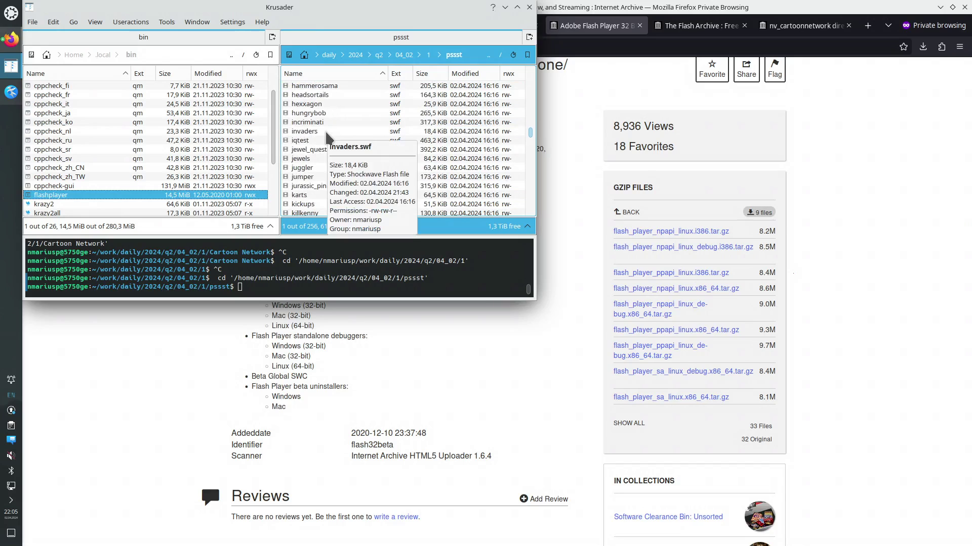
double_click(326, 133)
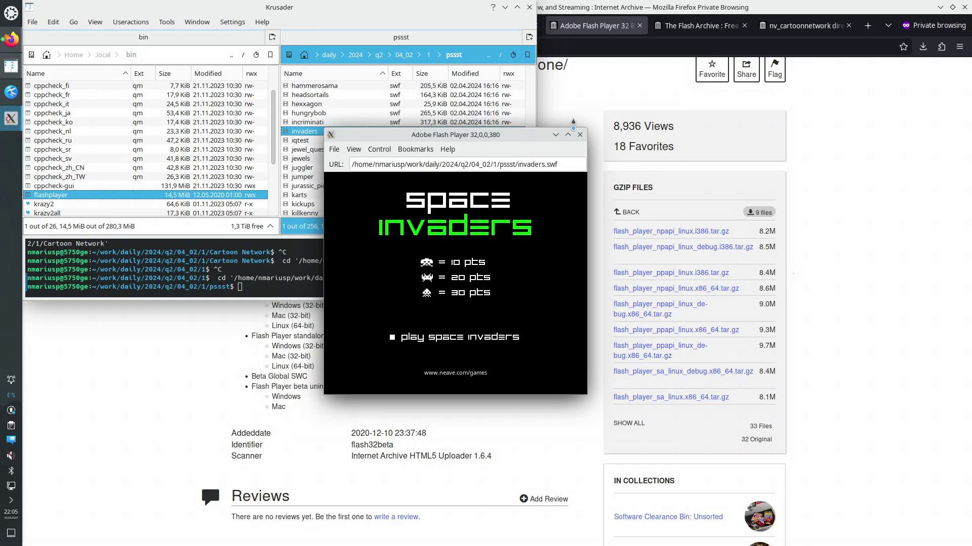
click(580, 135)
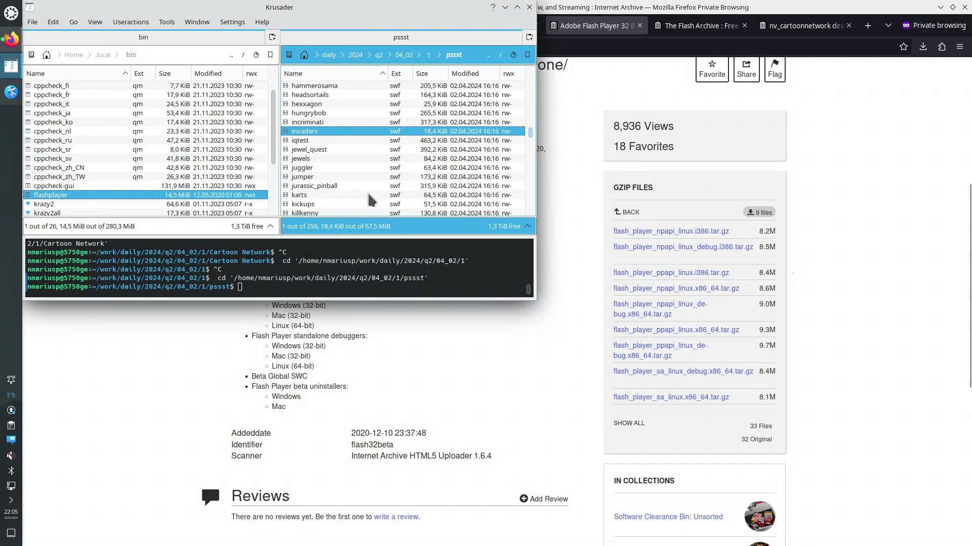
Step: Launch jewels.swf from the pssst folder twice to look at its board, closing the player window each time
double_click(305, 159)
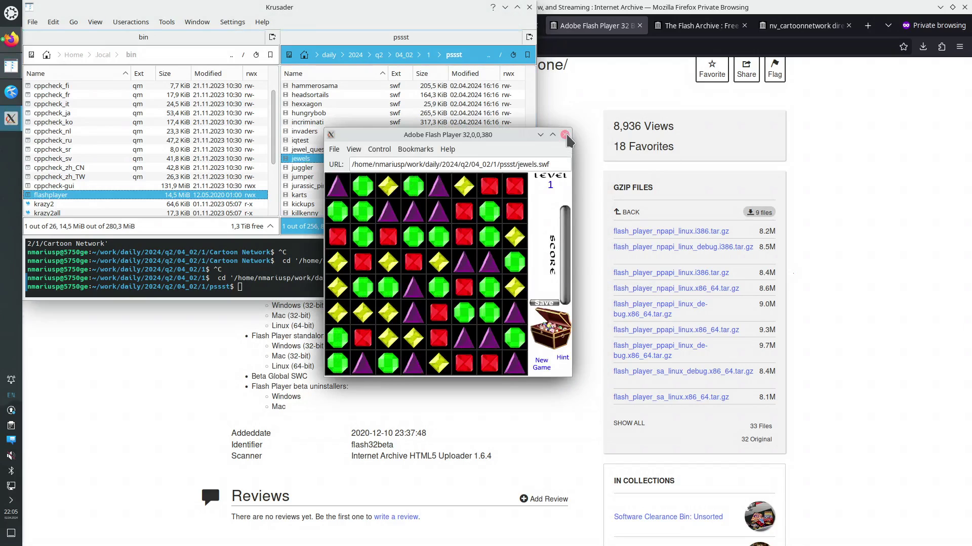
click(566, 134)
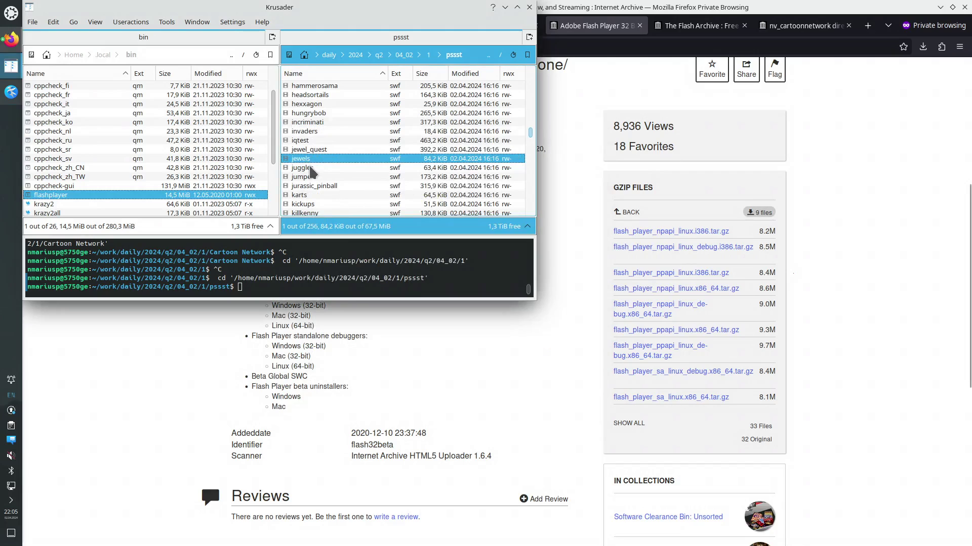
scroll(325, 186, down, 2)
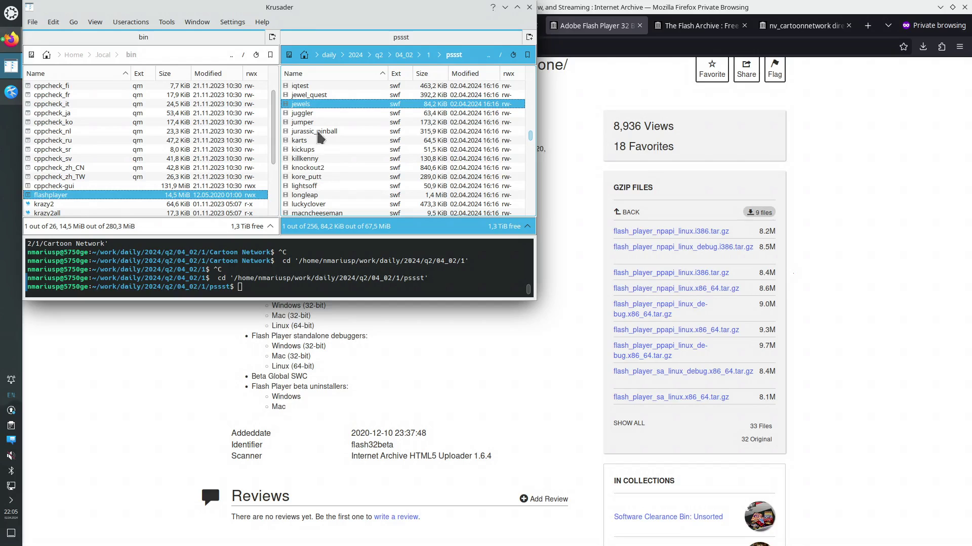
double_click(311, 106)
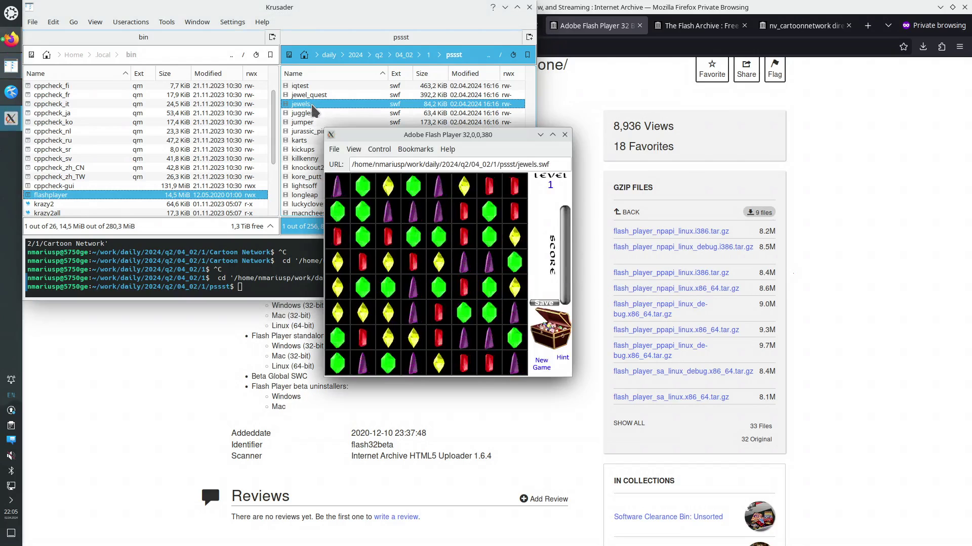
click(564, 135)
scroll(329, 188, down, 1)
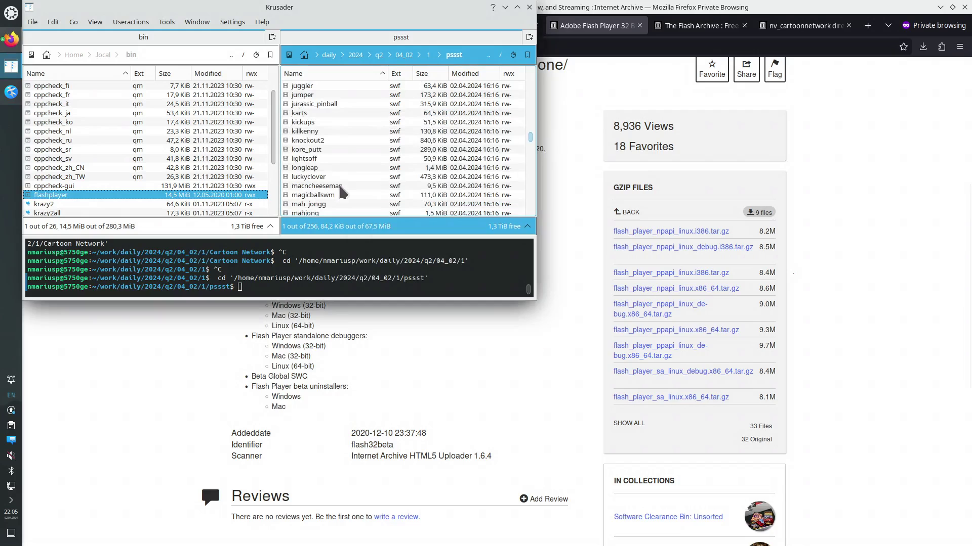
Step: Launch marbles.swf from the pssst folder, start an easy game and close its player window
scroll(341, 191, down, 2)
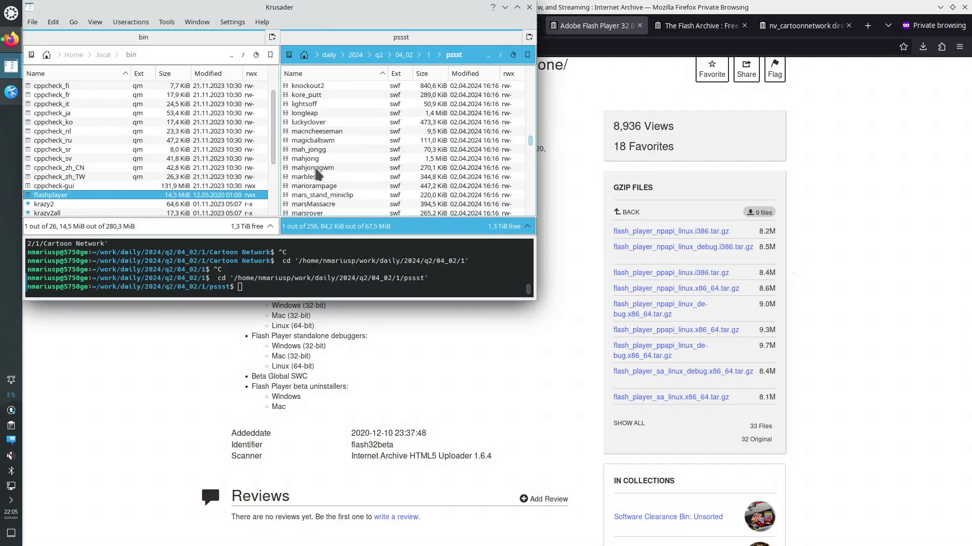
double_click(304, 178)
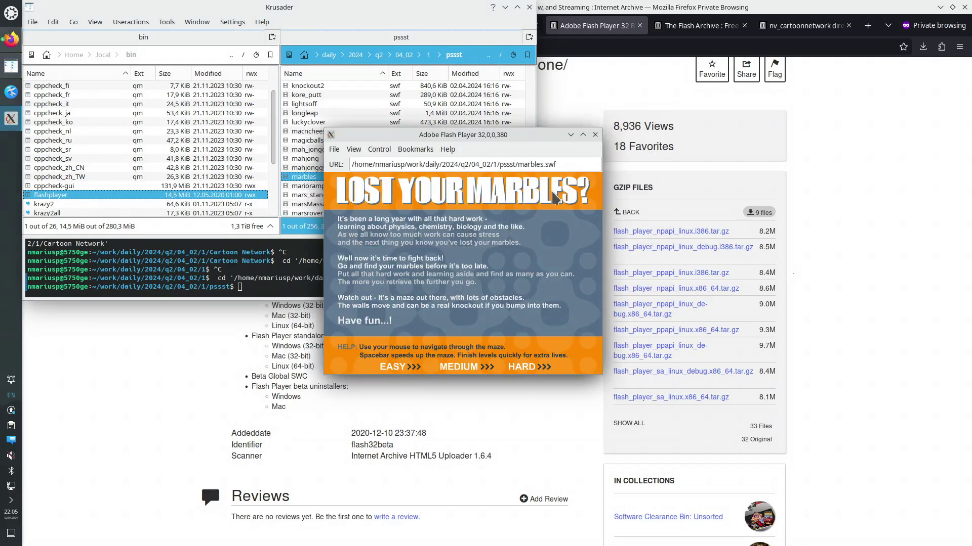
click(389, 369)
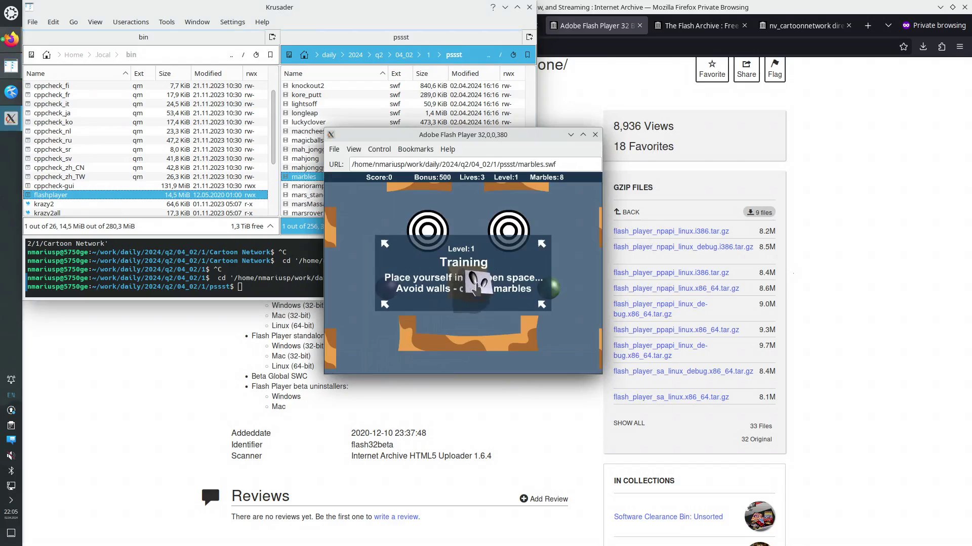
click(595, 134)
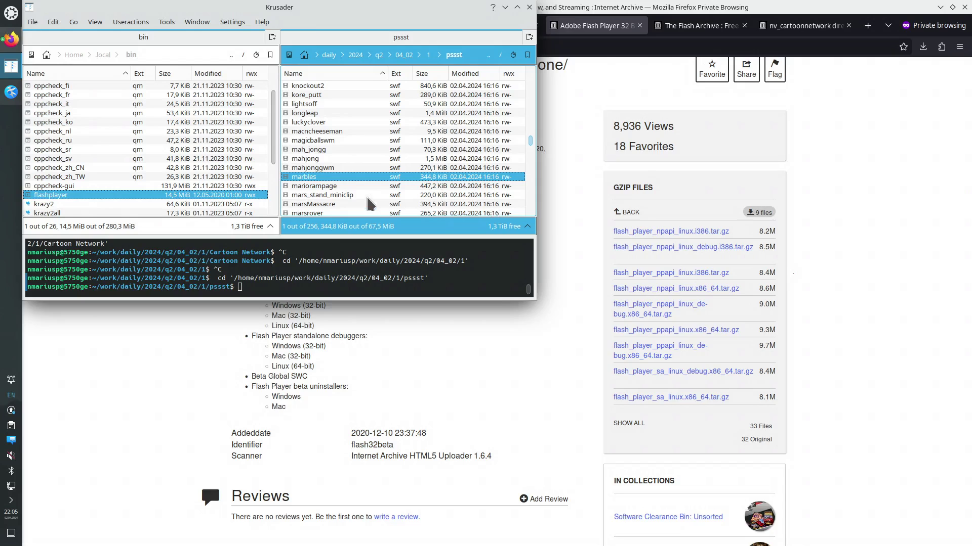
Step: Launch militarysnow.swf from the pssst folder, play one jump and bat swing, and close its player window
scroll(370, 204, down, 2)
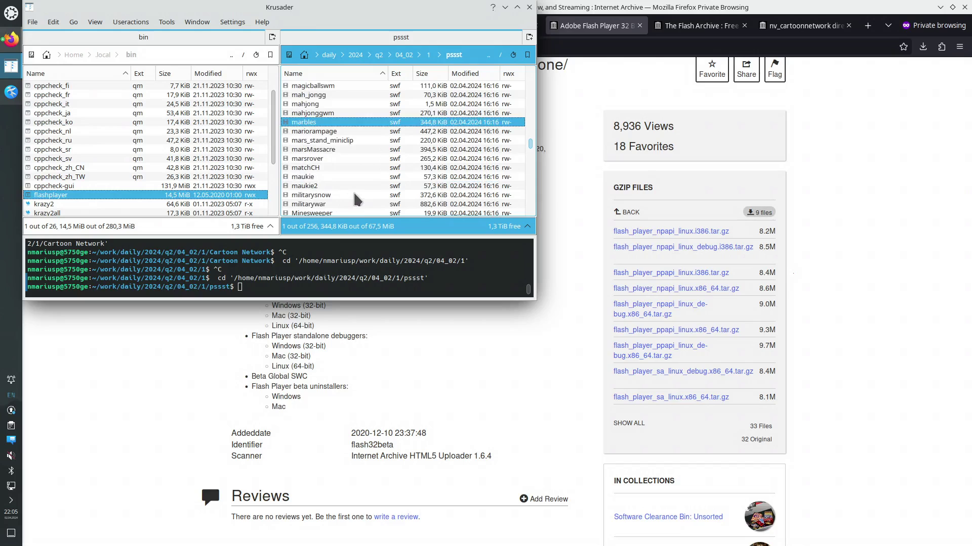
scroll(354, 195, down, 1)
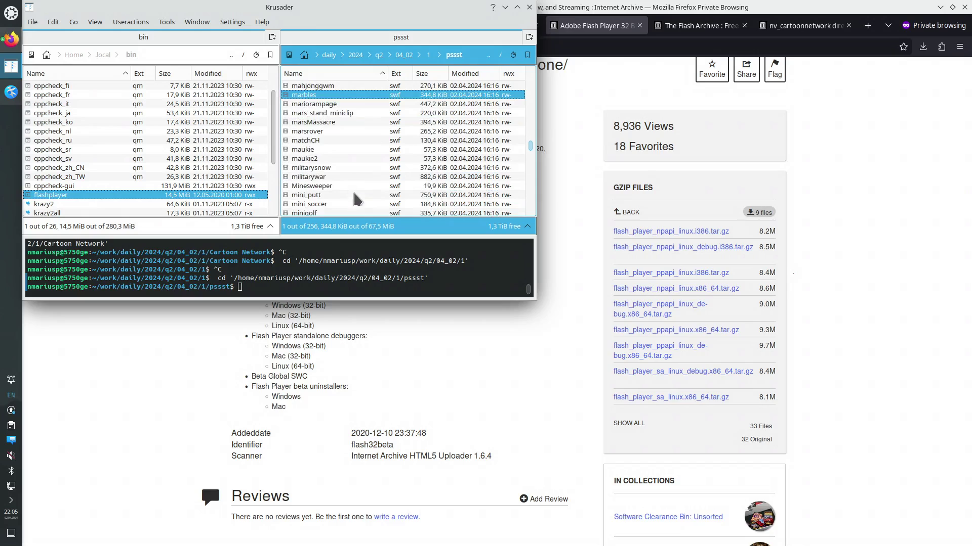
double_click(331, 169)
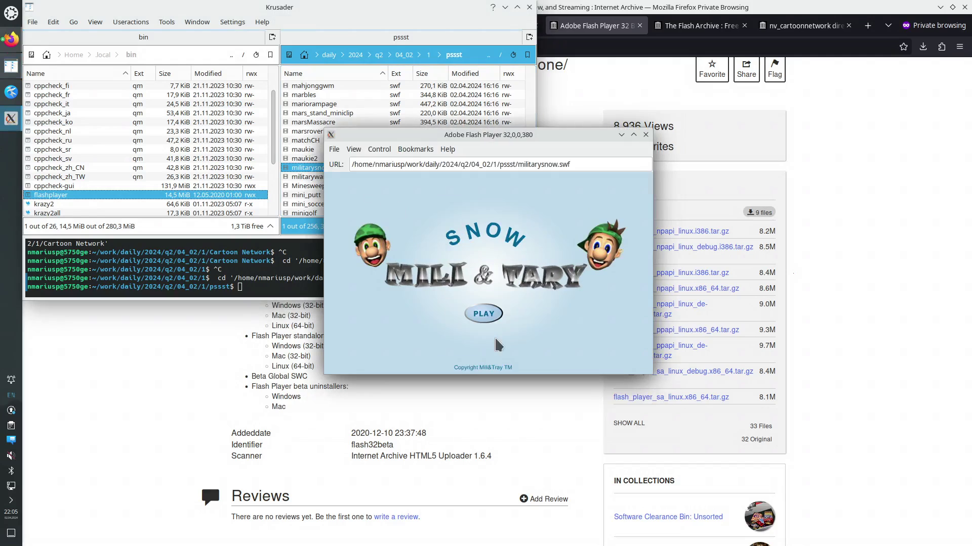
click(484, 314)
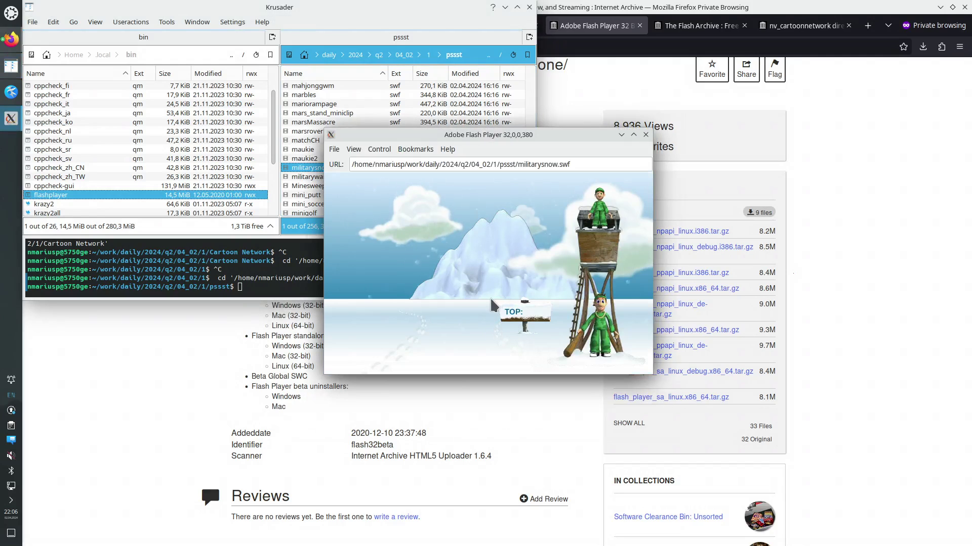
click(582, 331)
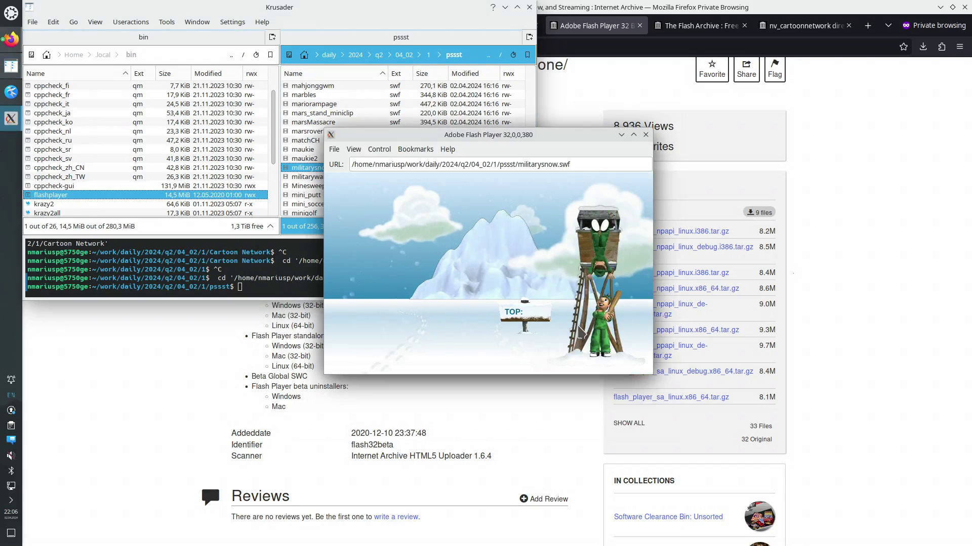
click(580, 332)
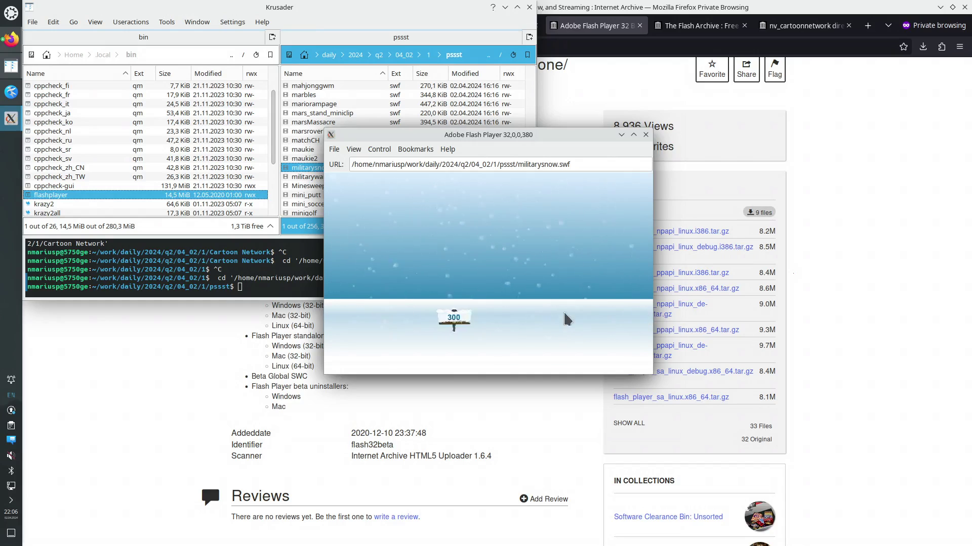
click(645, 136)
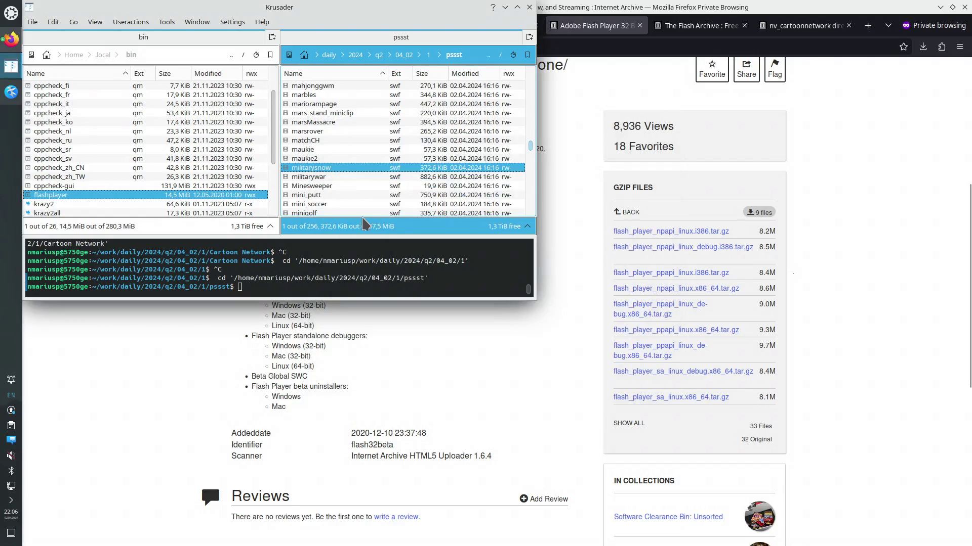
Step: Launch pacman.swf from the pssst folder, dismissing the player's security warning and the blank browser window
scroll(338, 201, down, 1)
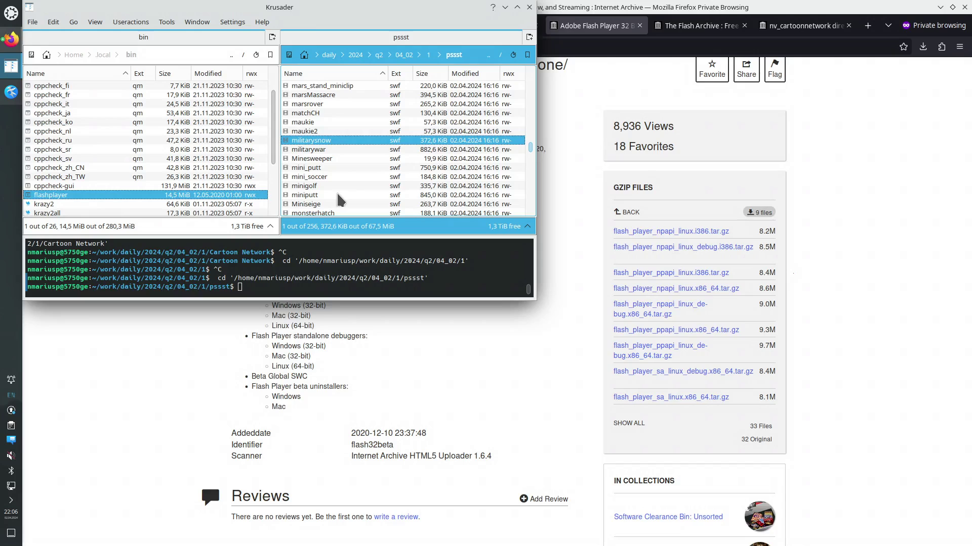
scroll(342, 197, down, 1)
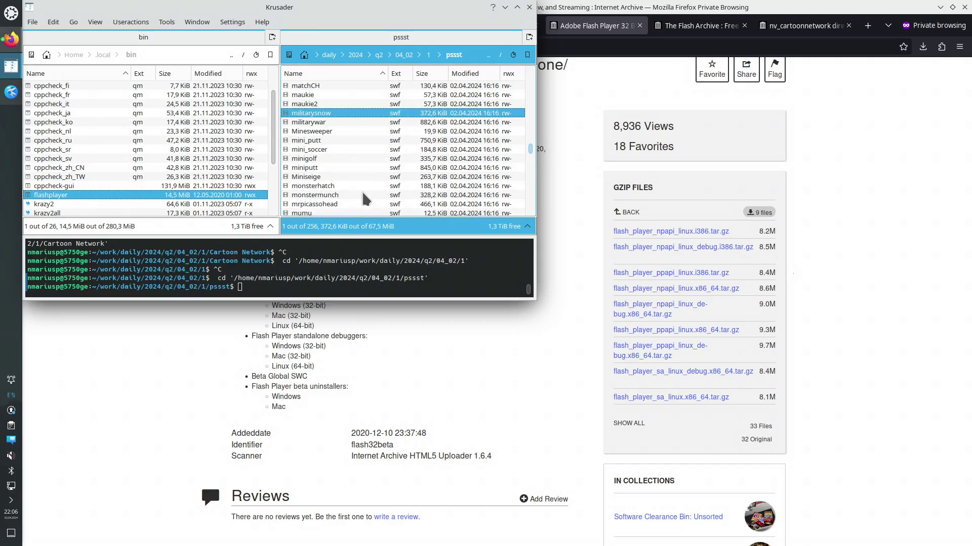
scroll(360, 196, down, 1)
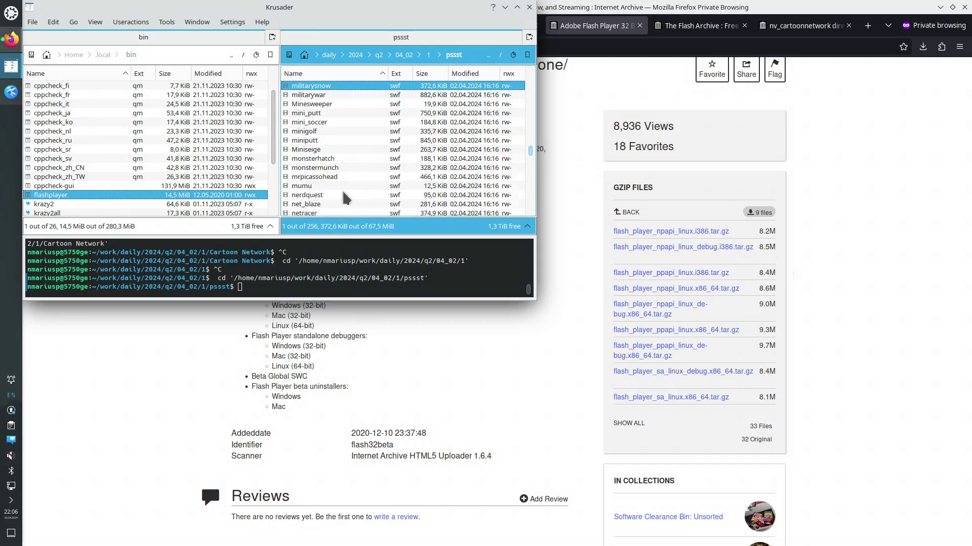
scroll(343, 197, down, 2)
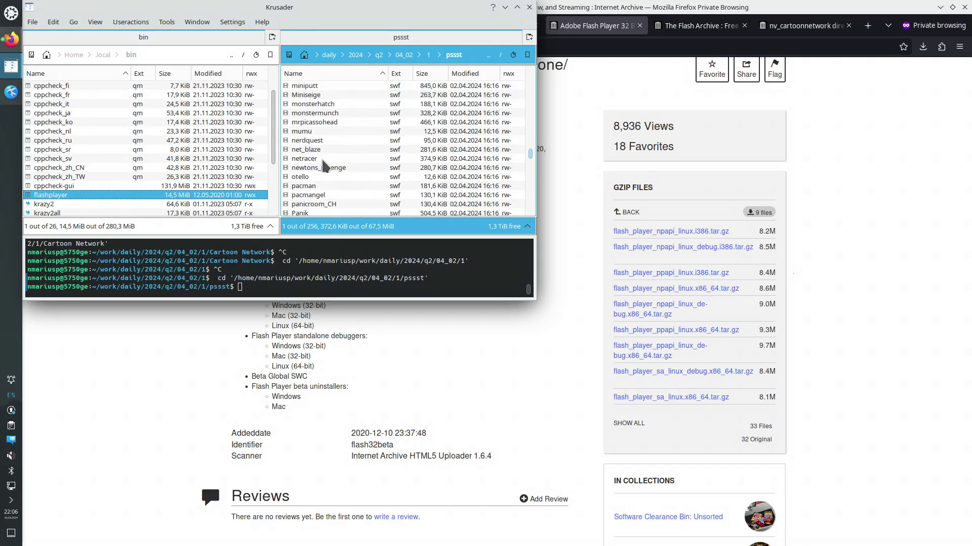
scroll(311, 192, down, 2)
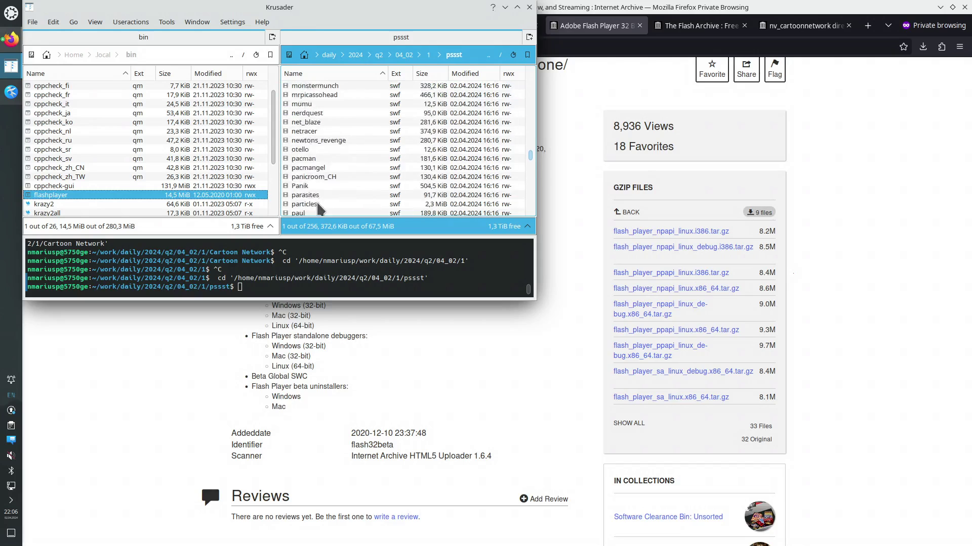
click(315, 132)
double_click(316, 132)
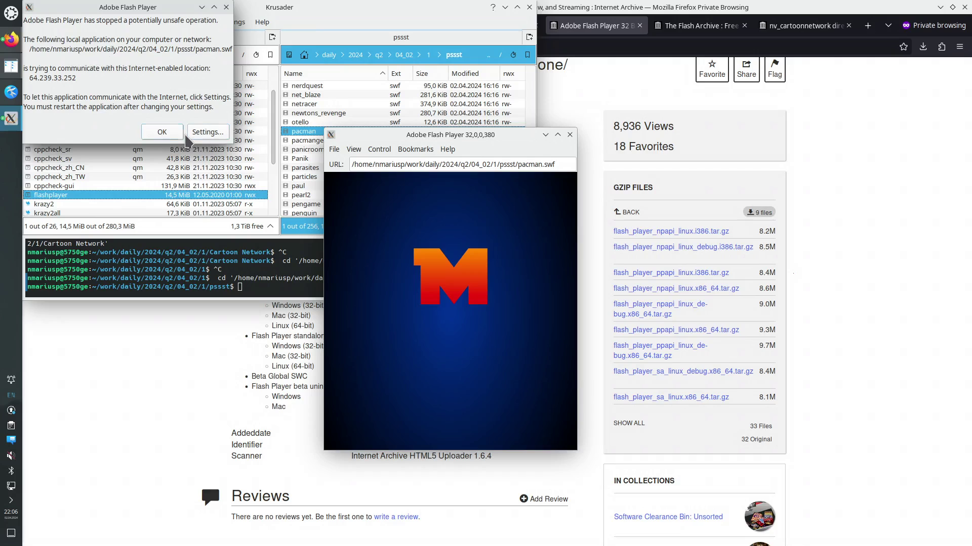
click(226, 7)
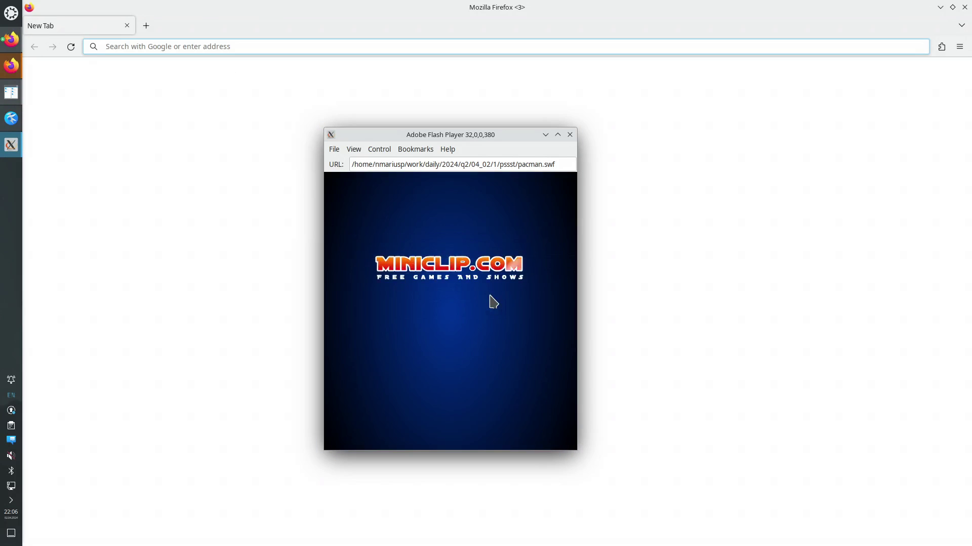
click(964, 7)
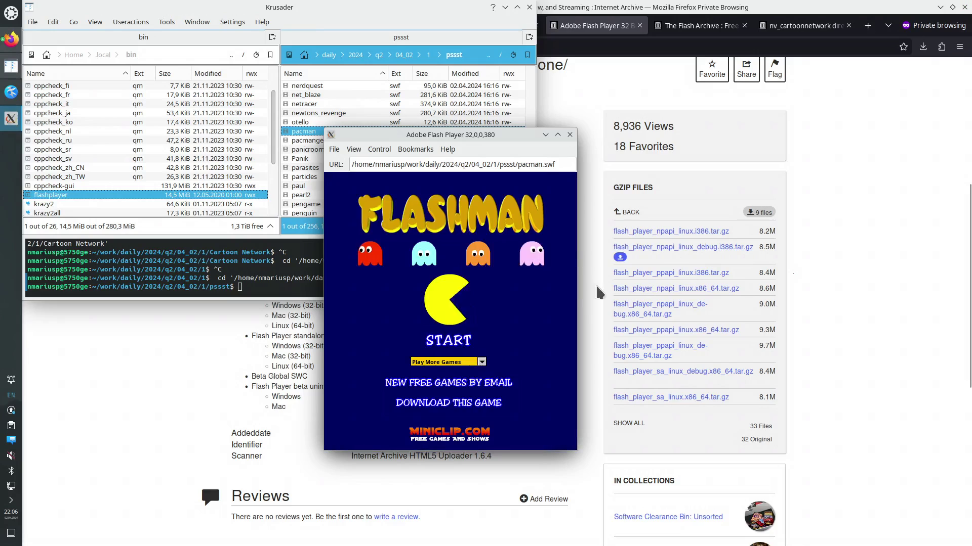
Step: Start the Flashman game, steer the character through the maze eating dots, and close the player
click(448, 336)
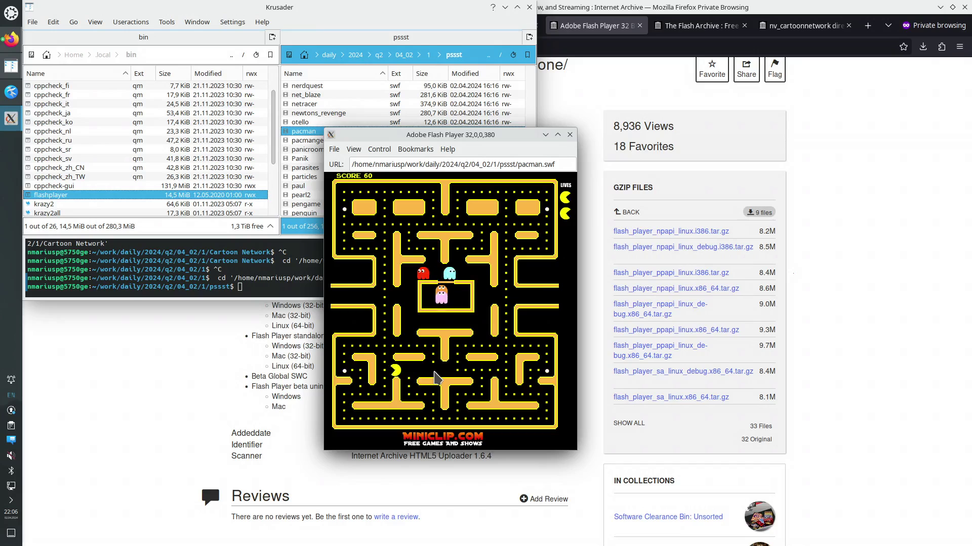
key(Up)
key(Down)
key(Left)
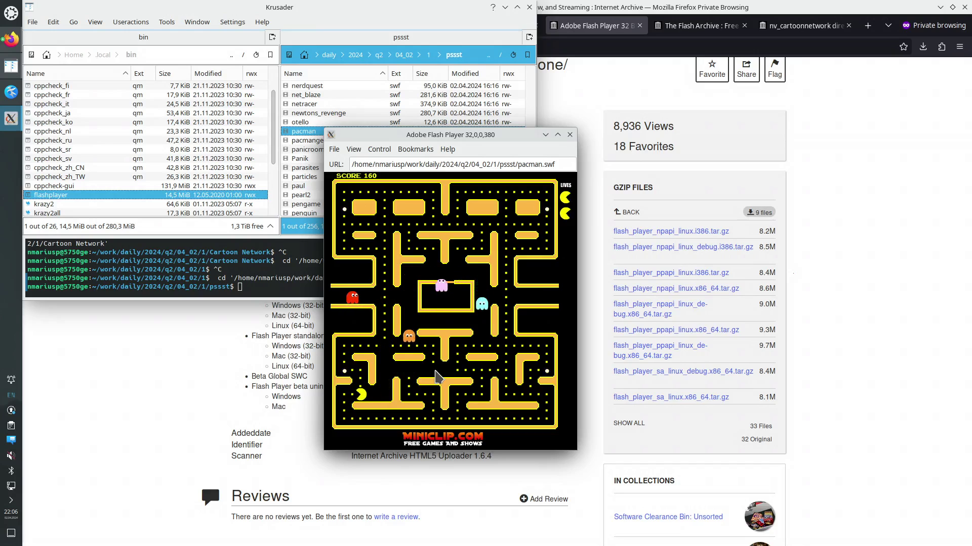
key(Right)
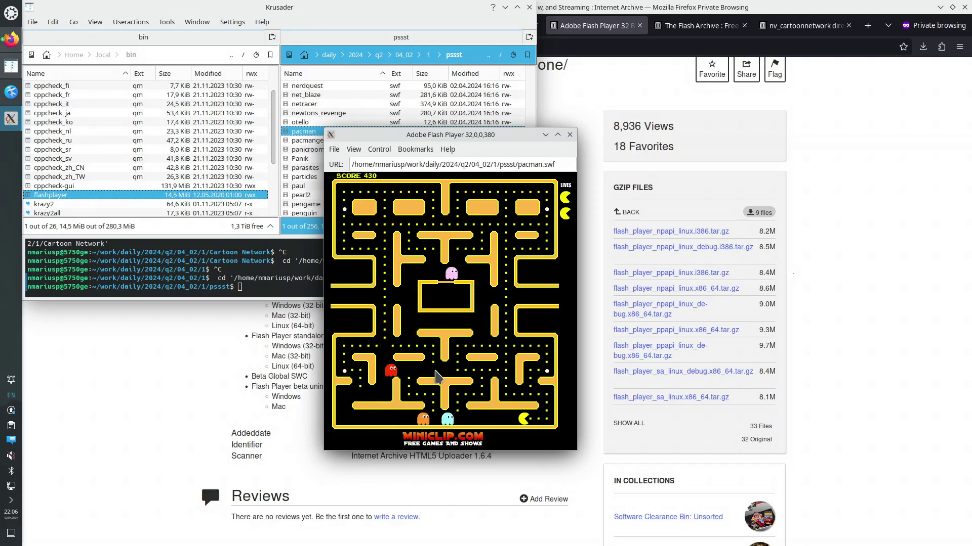
key(Up)
key(Left)
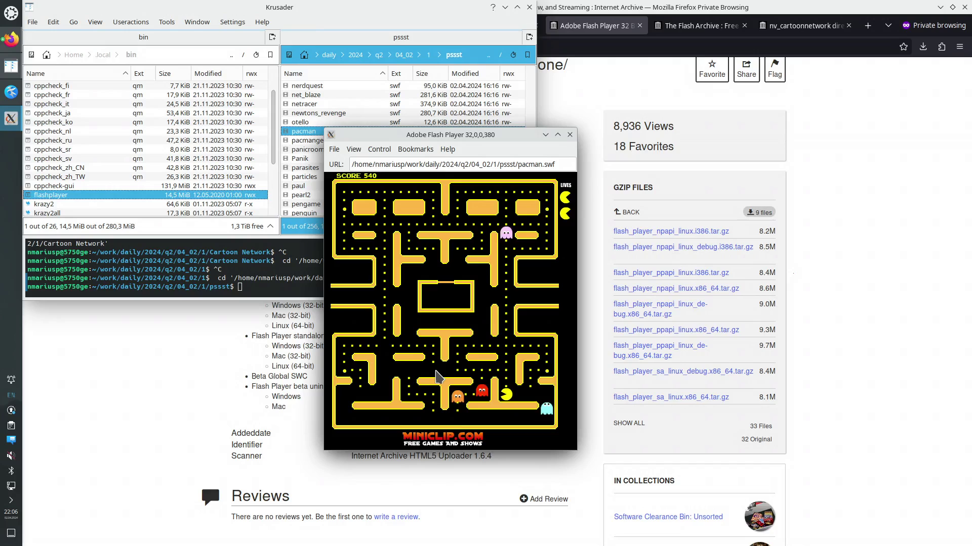
key(Up)
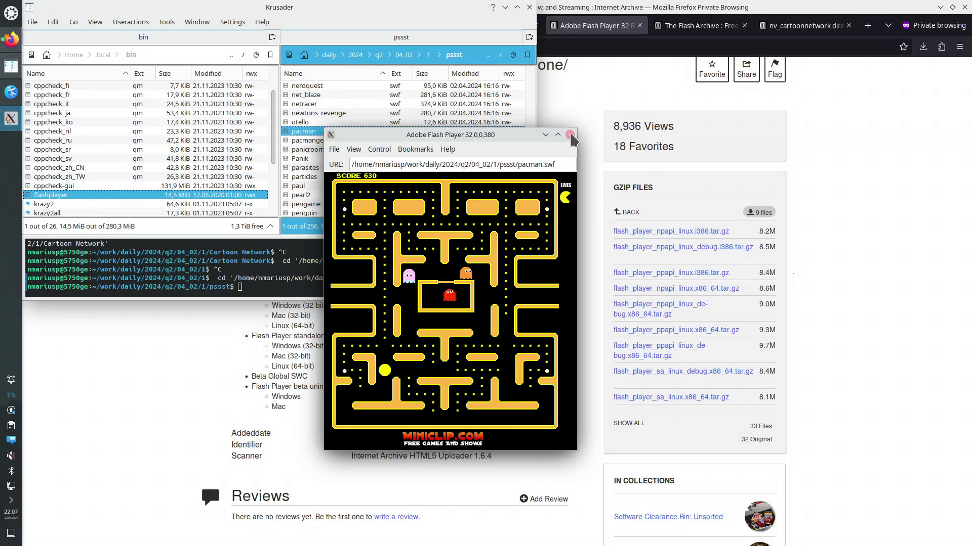
key(ctrl+q)
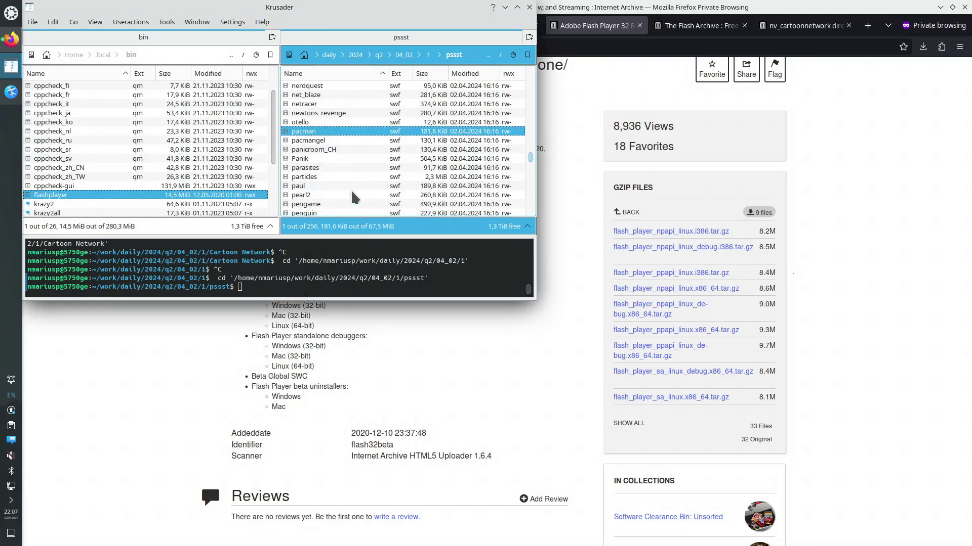
Step: Launch rsnake.swf from the pssst folder, start a game, and enlarge and maximize the player window
scroll(354, 196, up, 2)
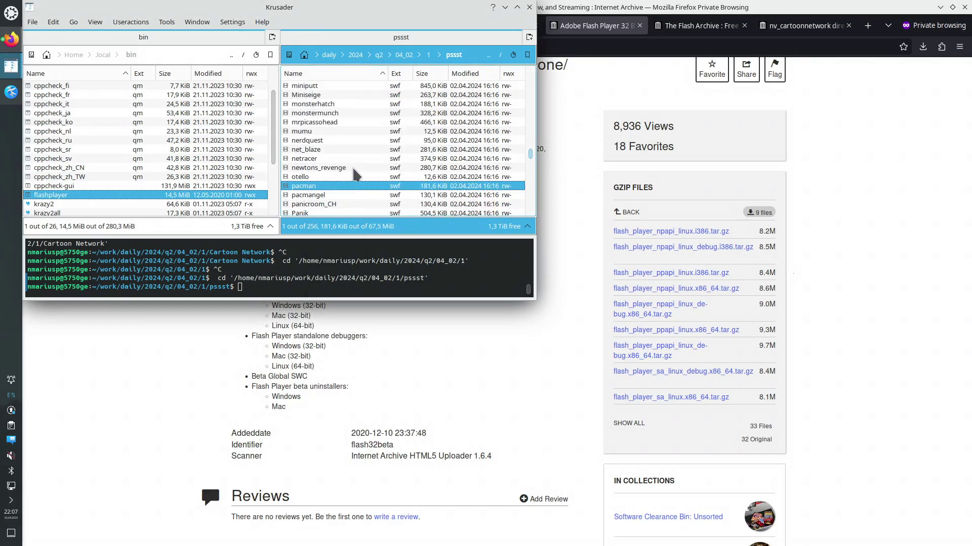
scroll(329, 165, down, 7)
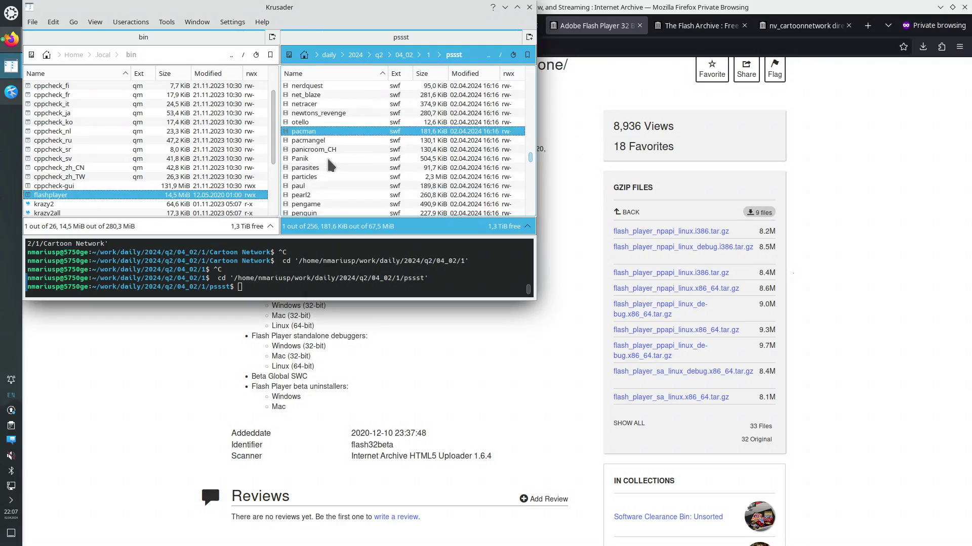
scroll(342, 169, down, 2)
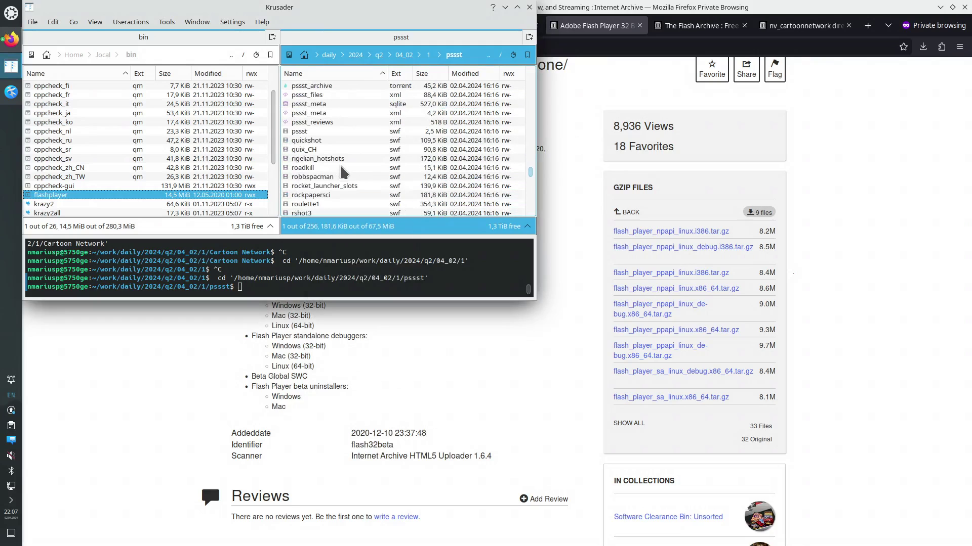
scroll(342, 187, down, 3)
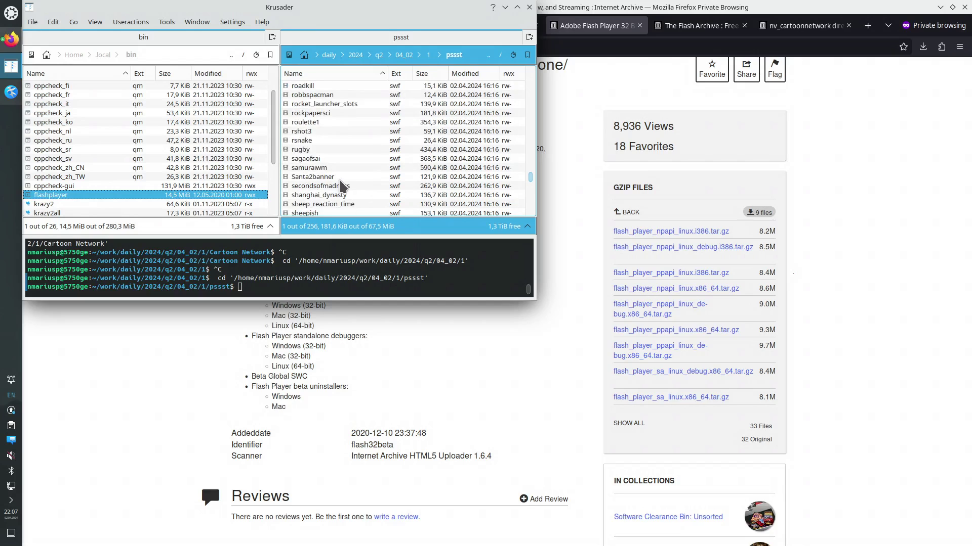
double_click(315, 140)
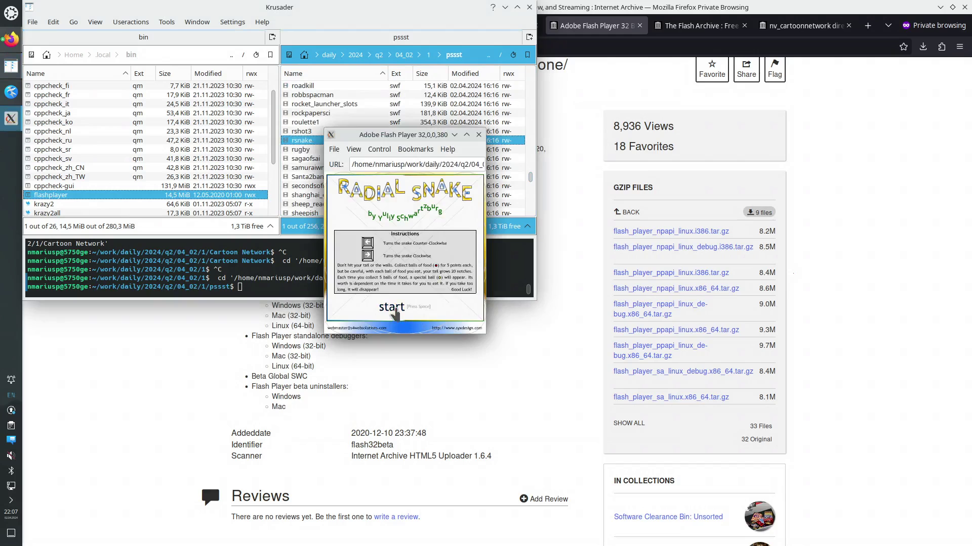
click(401, 308)
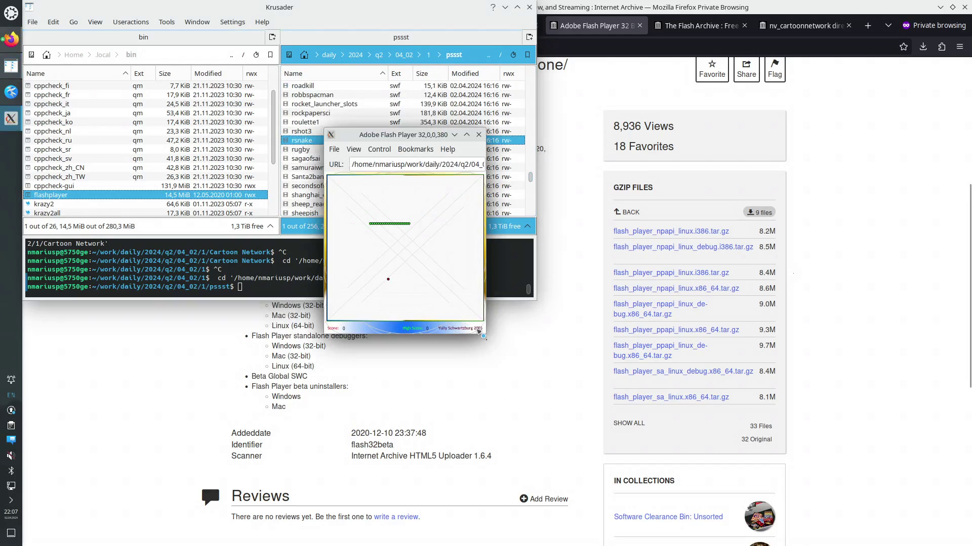
drag(485, 333, 758, 450)
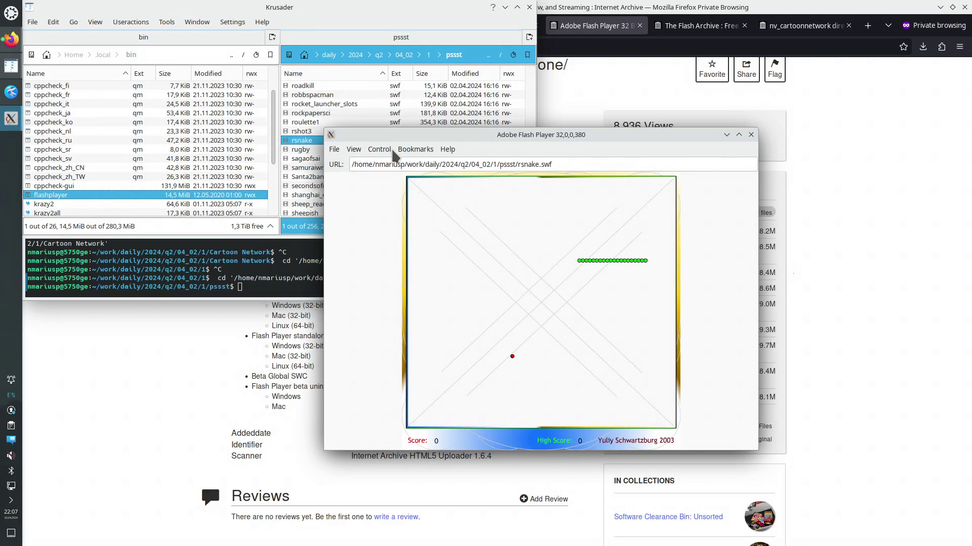
double_click(448, 132)
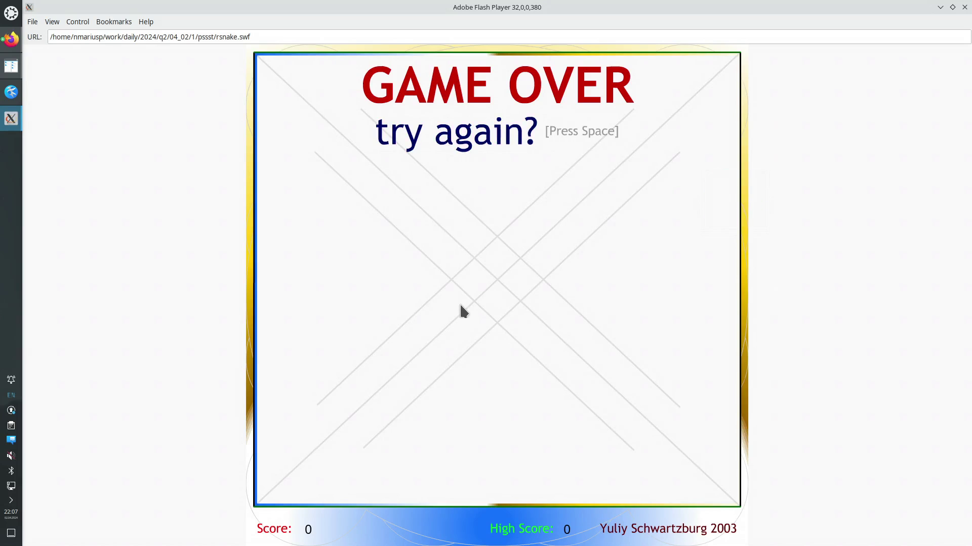
Step: Restart Radial Snake and steer the snake clockwise to collect the first red ball of food
key(space)
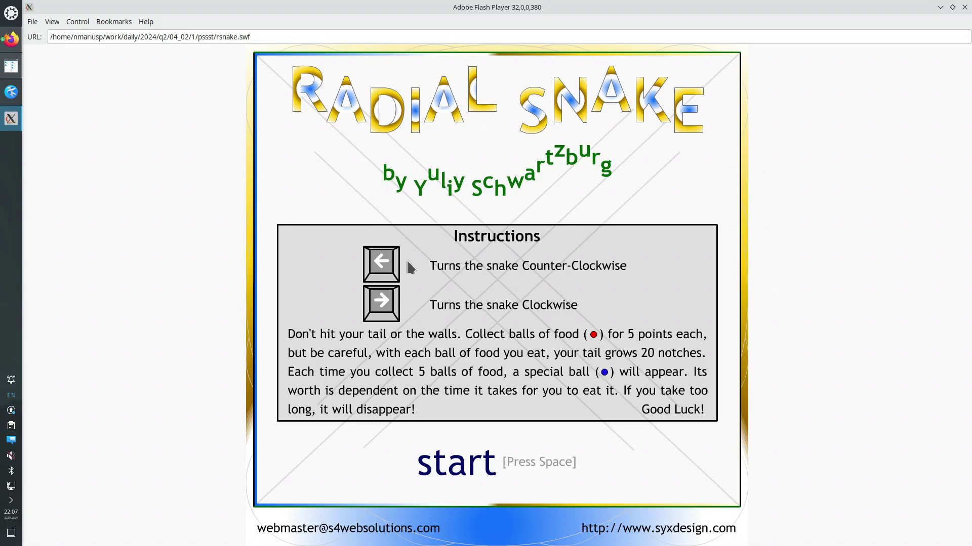
click(454, 472)
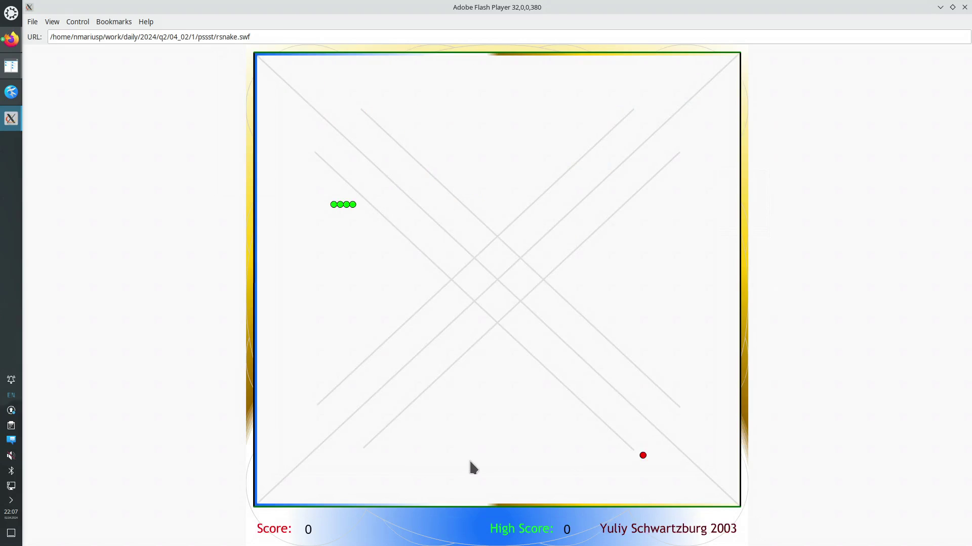
key(Right)
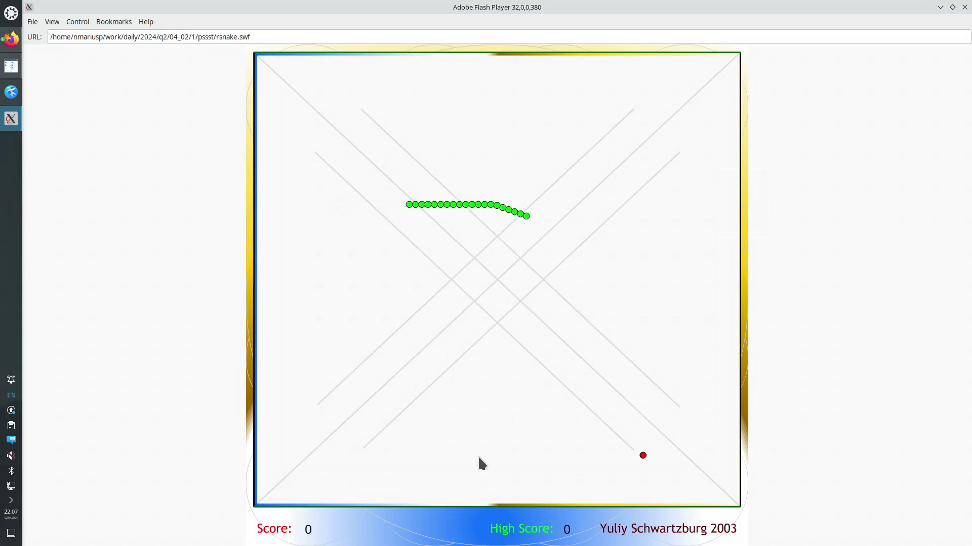
key(Right)
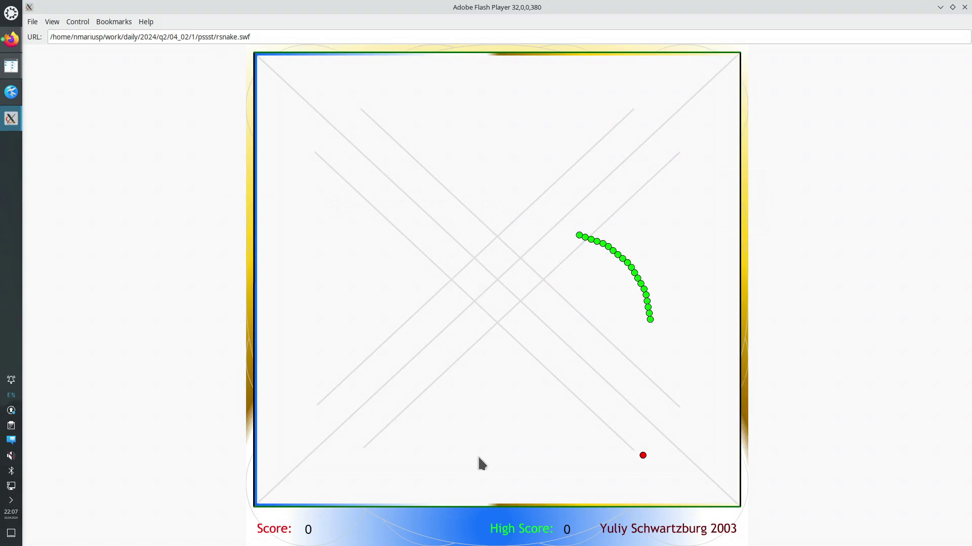
key(Right)
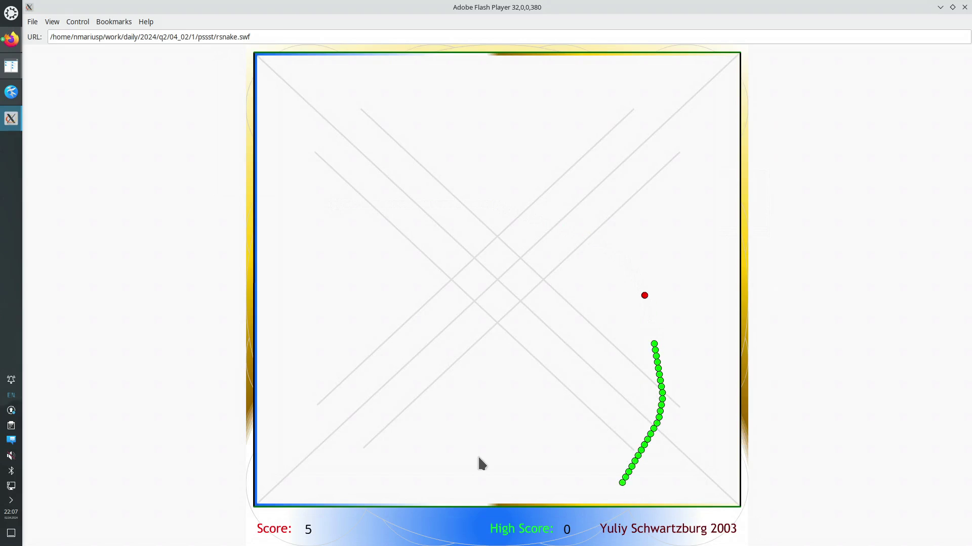